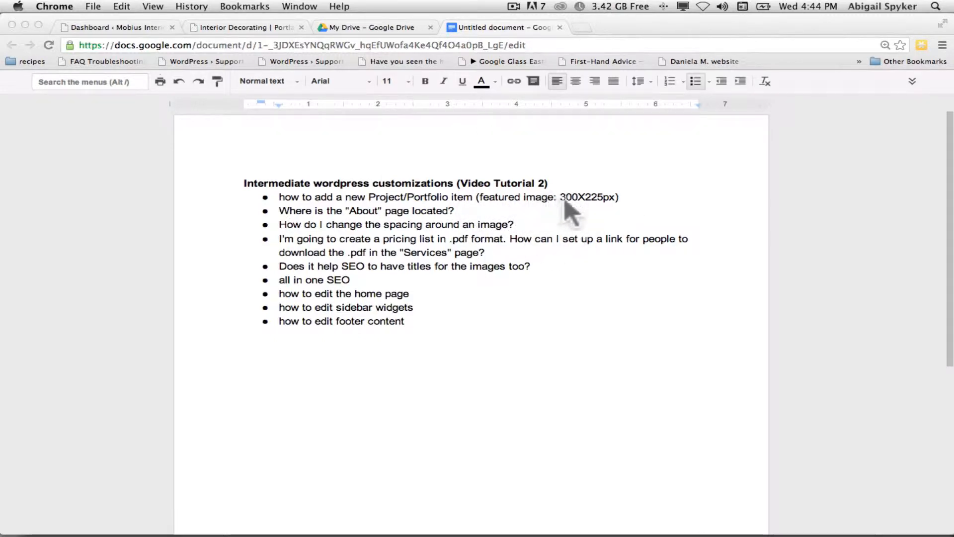
# Step: Open the Projects page of the Mobius Home website and look over the existing portfolio items
pyautogui.click(232, 30)
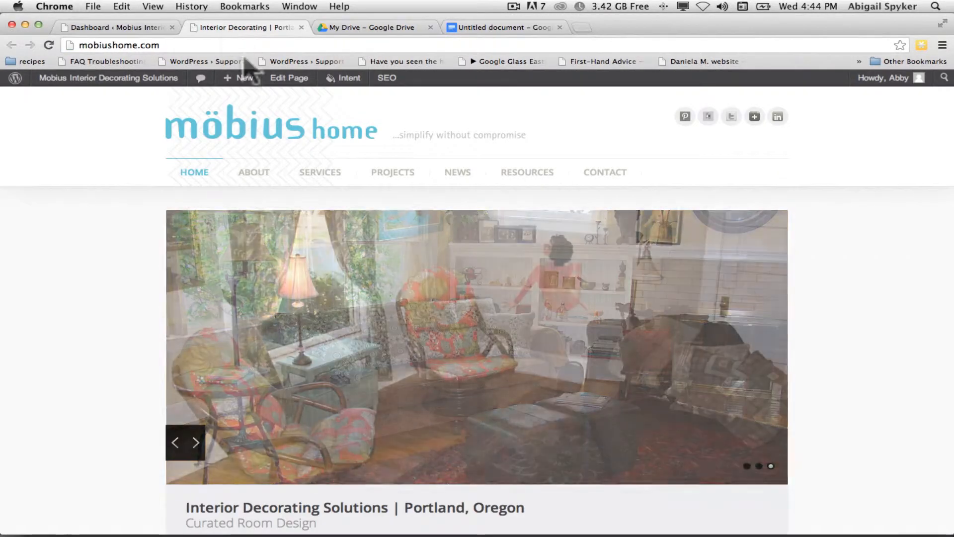
pyautogui.click(372, 170)
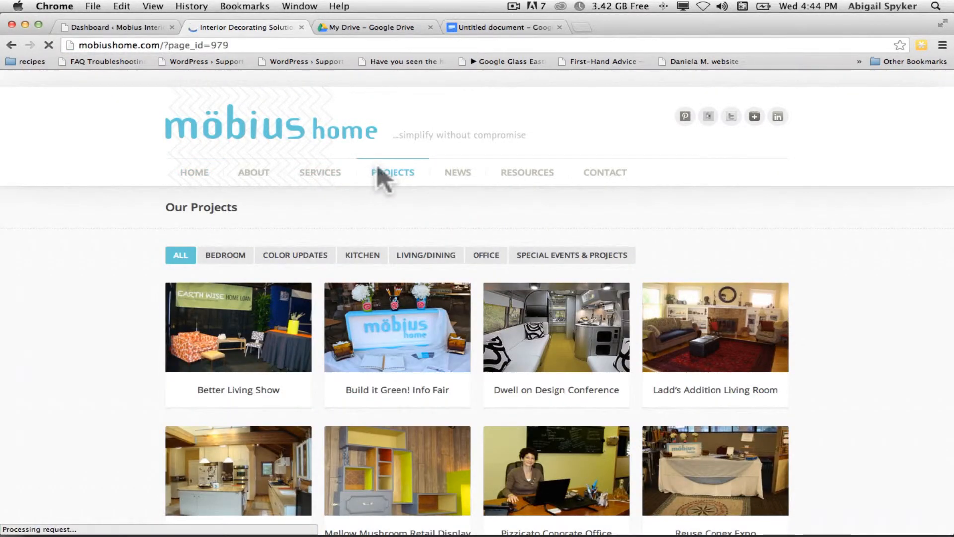
pyautogui.scroll(-3, 479, 366)
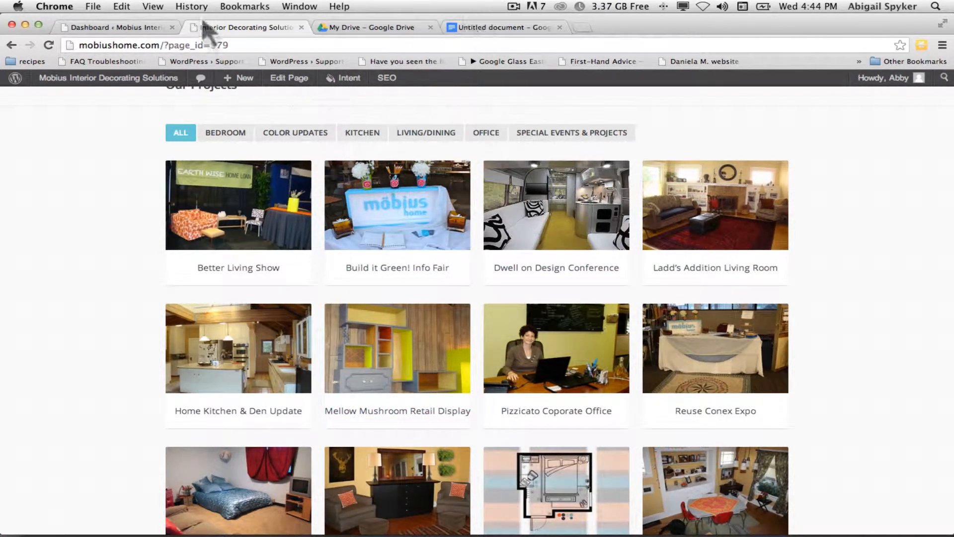
# Step: Start a new portfolio item from the website's WordPress dashboard
pyautogui.click(128, 27)
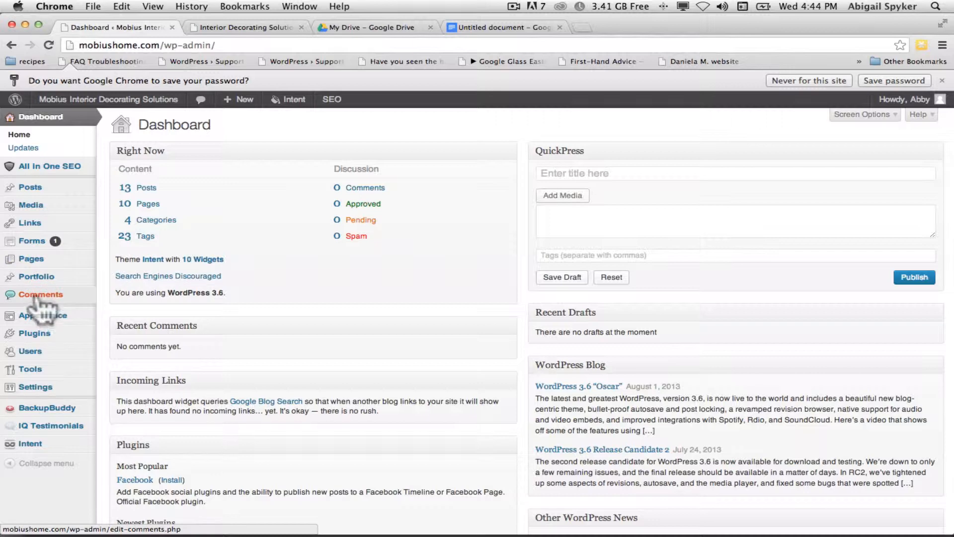
pyautogui.moveTo(40, 276)
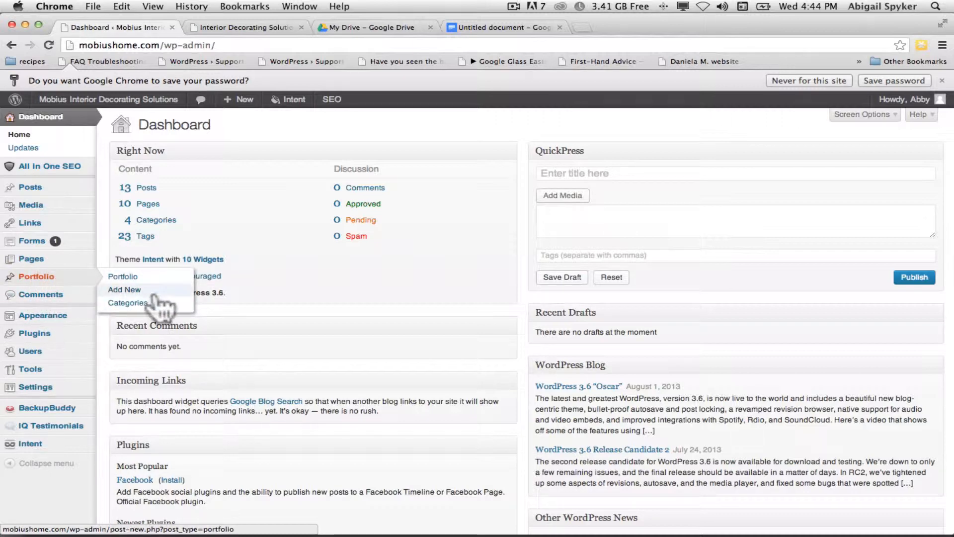
pyautogui.click(140, 293)
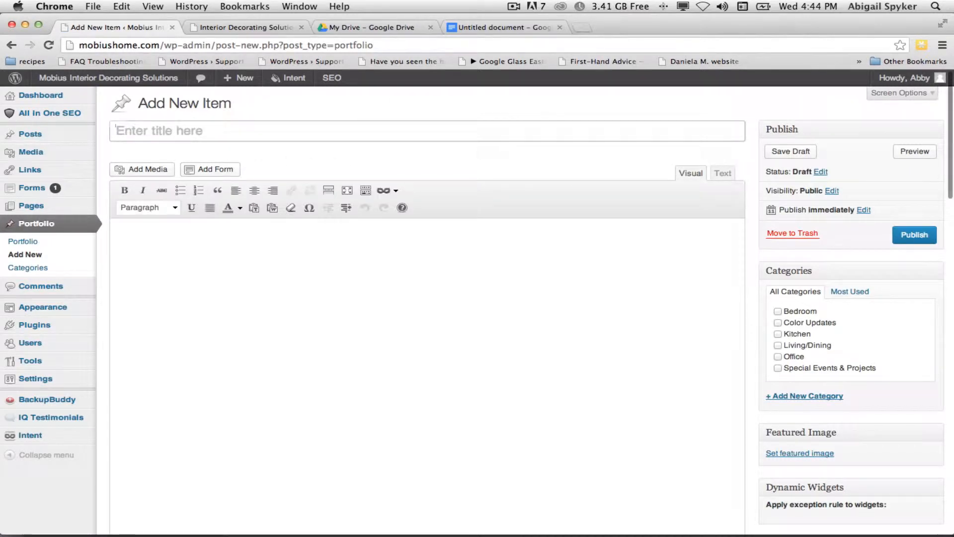
# Step: Title the new item "Sample Item" and fill its body with "Portfolio description." repeated seven times on one line
pyautogui.press('super+Tab')
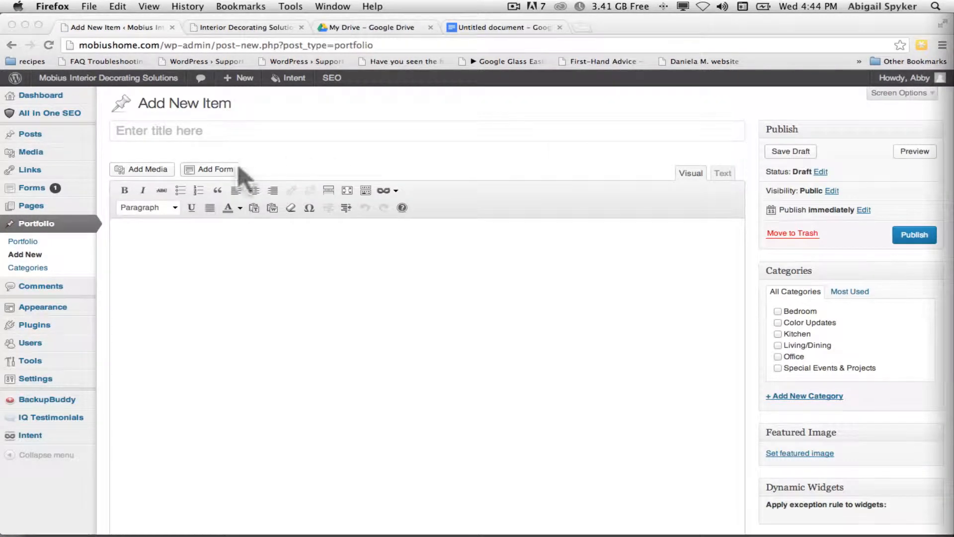
pyautogui.click(224, 130)
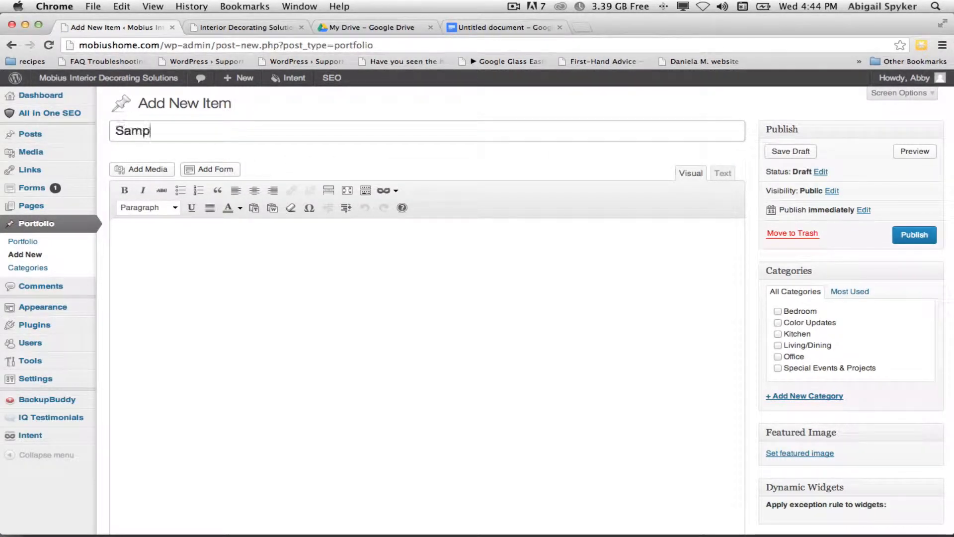
pyautogui.click(491, 339)
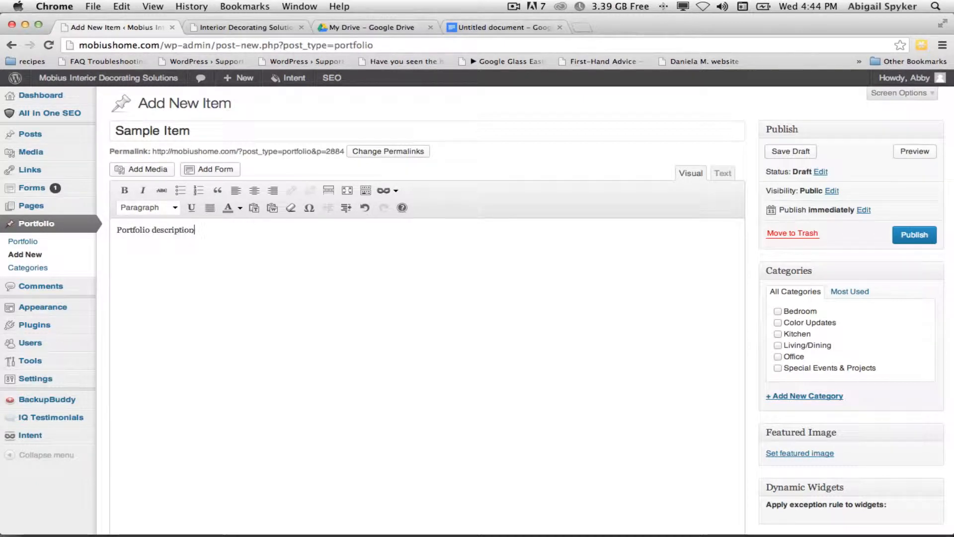
pyautogui.press('super+a')
pyautogui.press('super+c')
pyautogui.press('Right')
pyautogui.press('super+v')
pyautogui.press('super+v')
pyautogui.press('super+v')
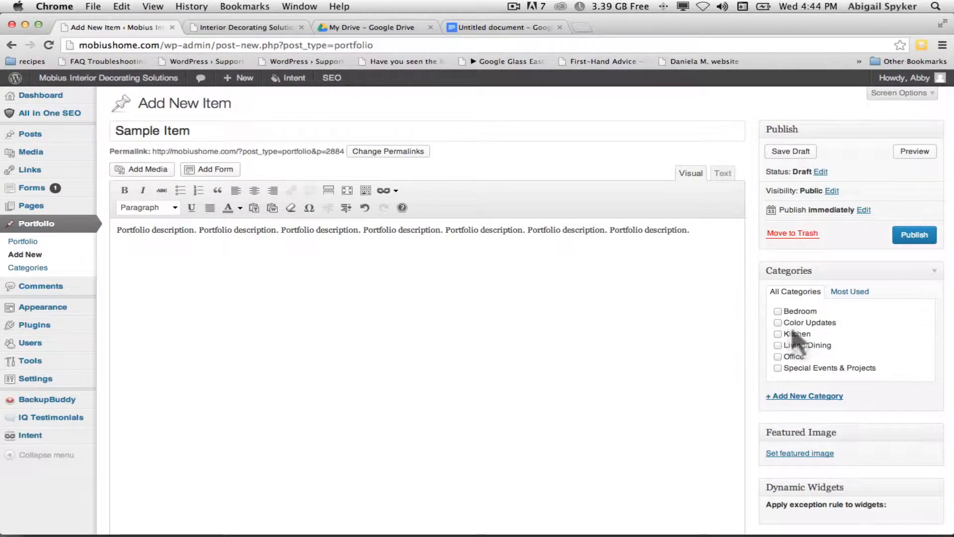
# Step: Assign the portfolio item to the Bedroom category
pyautogui.scroll(-2, 796, 338)
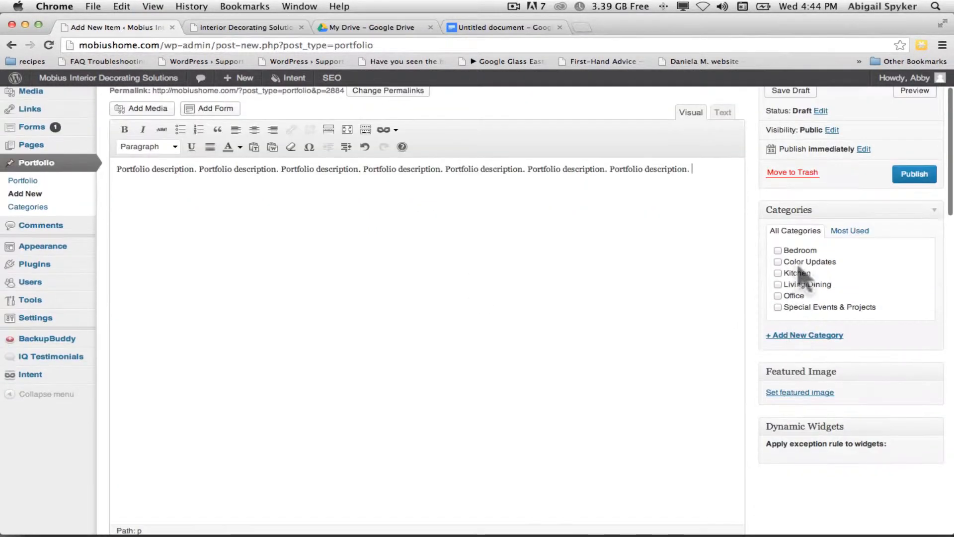
pyautogui.click(778, 251)
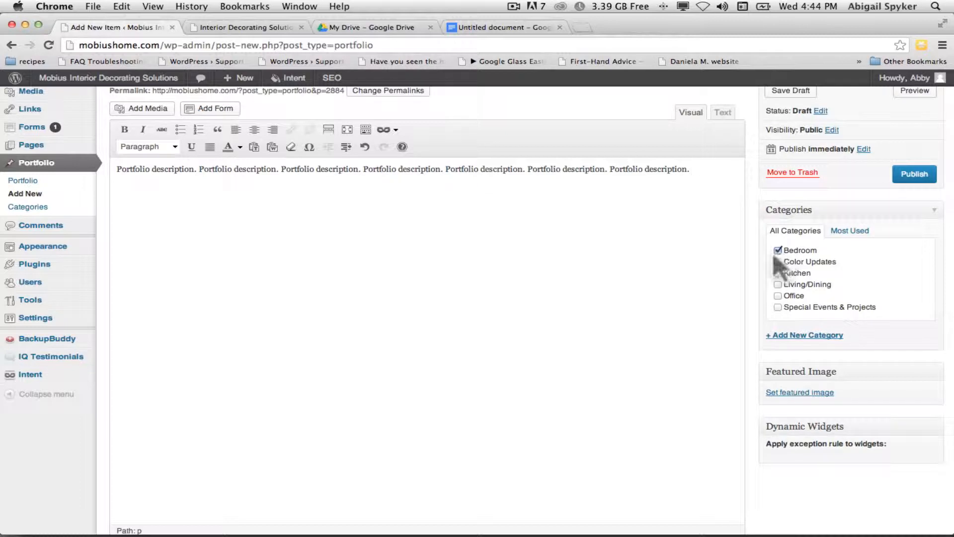
# Step: Browse the media library, then upload greenscreen.jpg from the desktop and set it as the item's featured image
pyautogui.click(799, 392)
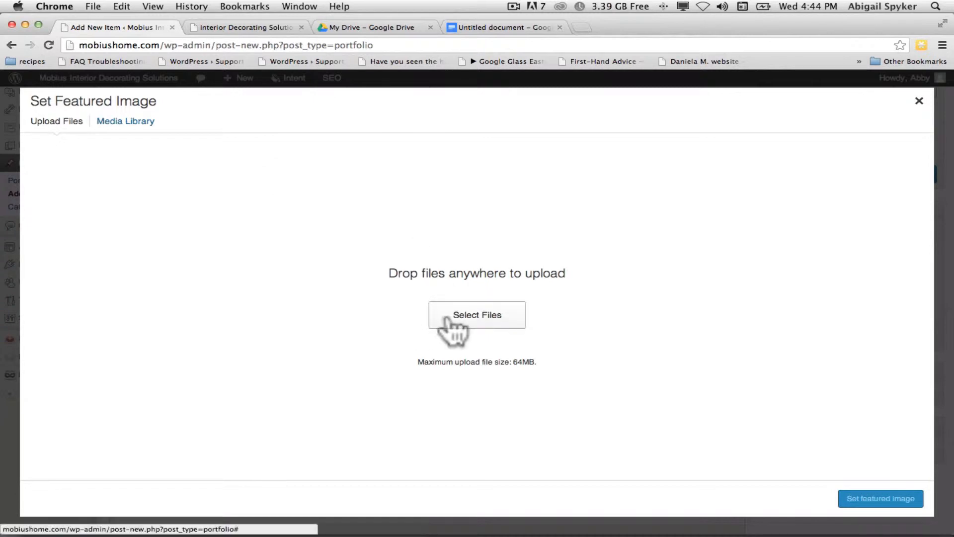
pyautogui.click(115, 124)
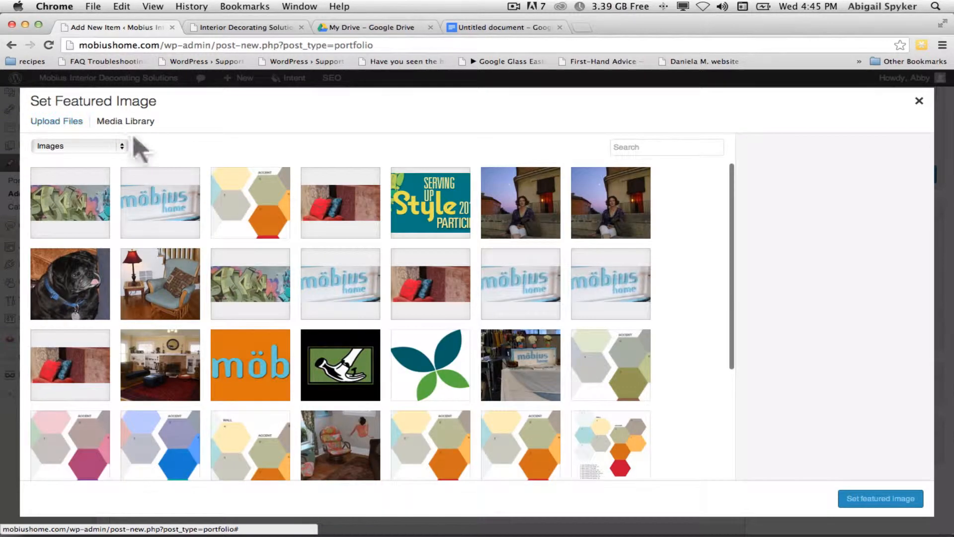
pyautogui.scroll(-5, 305, 266)
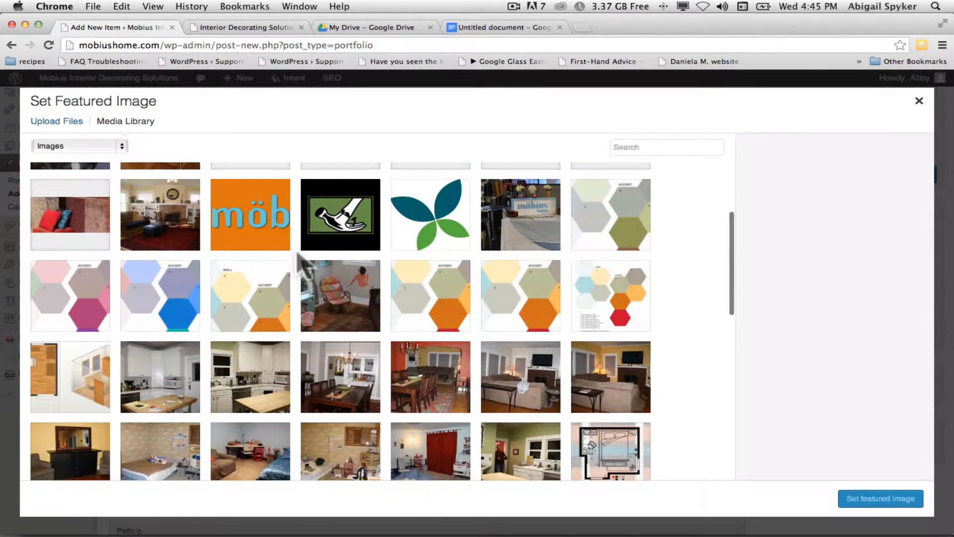
pyautogui.scroll(-8, 281, 259)
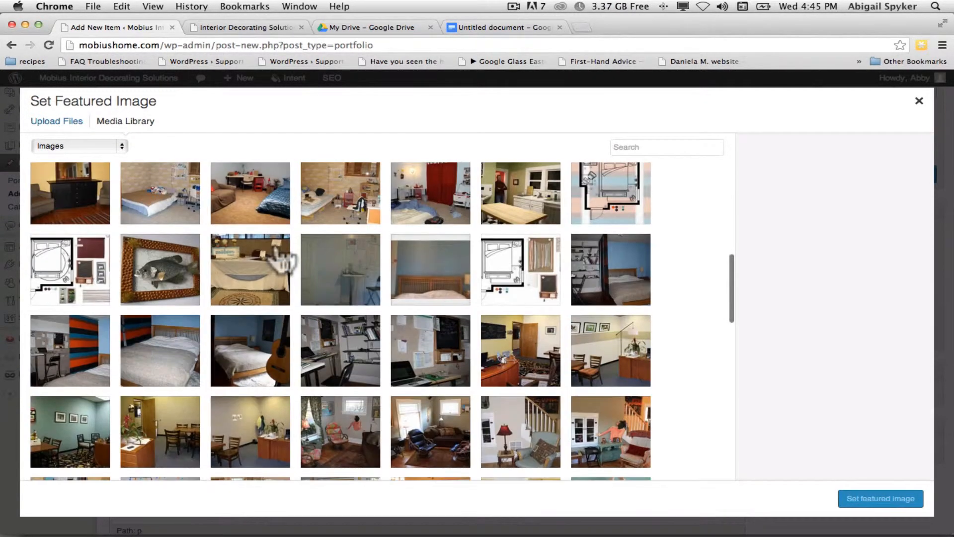
pyautogui.scroll(5, 283, 260)
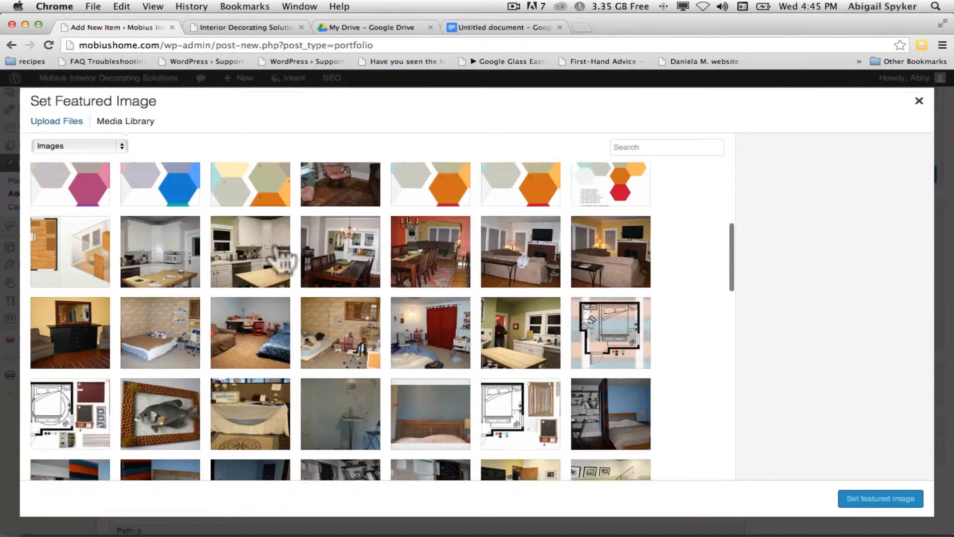
pyautogui.scroll(8, 420, 308)
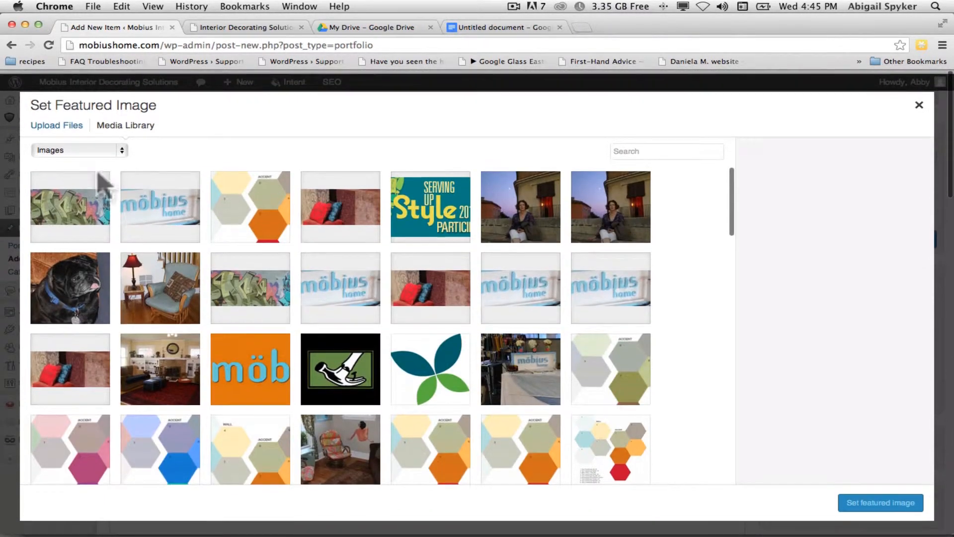
pyautogui.click(62, 123)
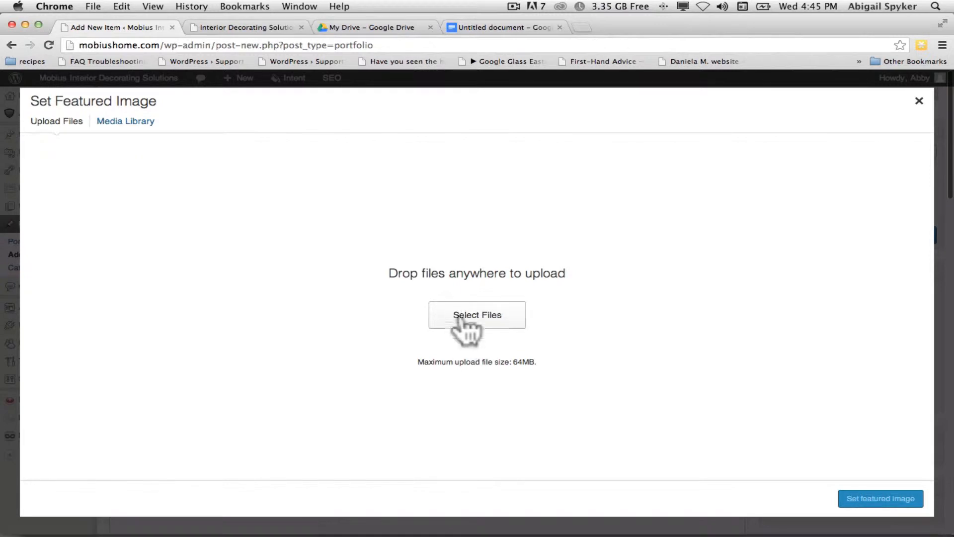
pyautogui.press('F11')
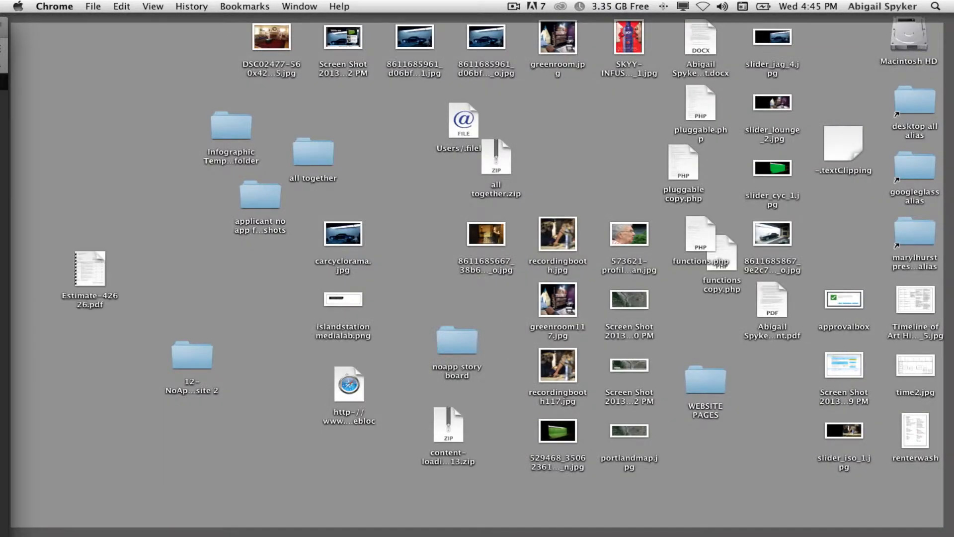
pyautogui.press('F11')
pyautogui.moveTo(605, 285); pyautogui.dragTo(386, 205)
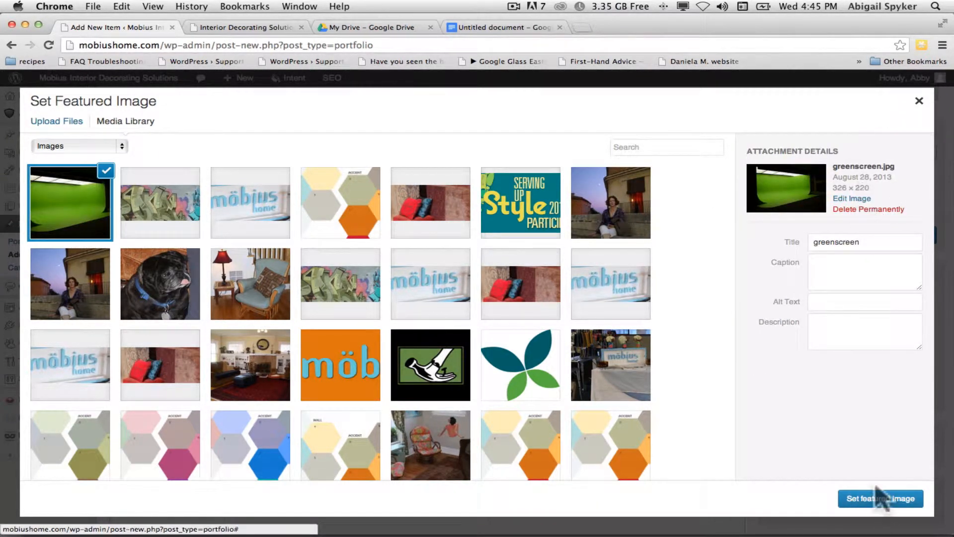
pyautogui.click(870, 501)
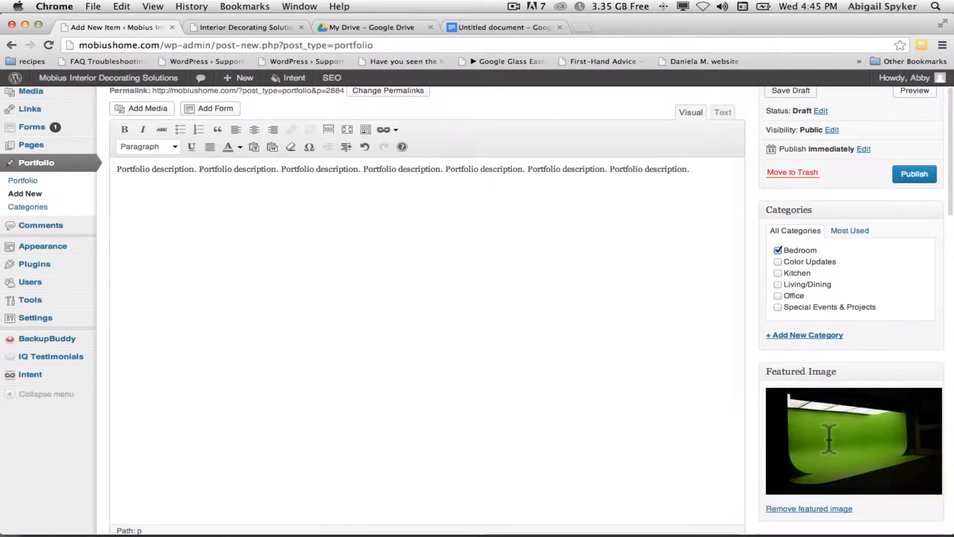
# Step: Examine the fields below the new item's editor and compare them with the existing Better Living Show item, down to its All in One SEO Pack settings
pyautogui.scroll(-10, 782, 394)
pyautogui.scroll(10, 758, 394)
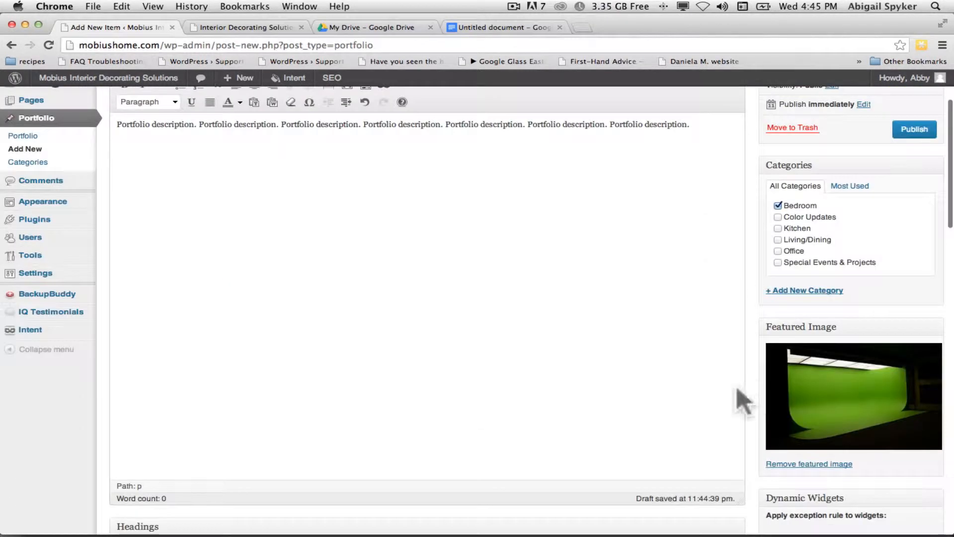
pyautogui.scroll(-3, 736, 400)
pyautogui.scroll(-3, 729, 403)
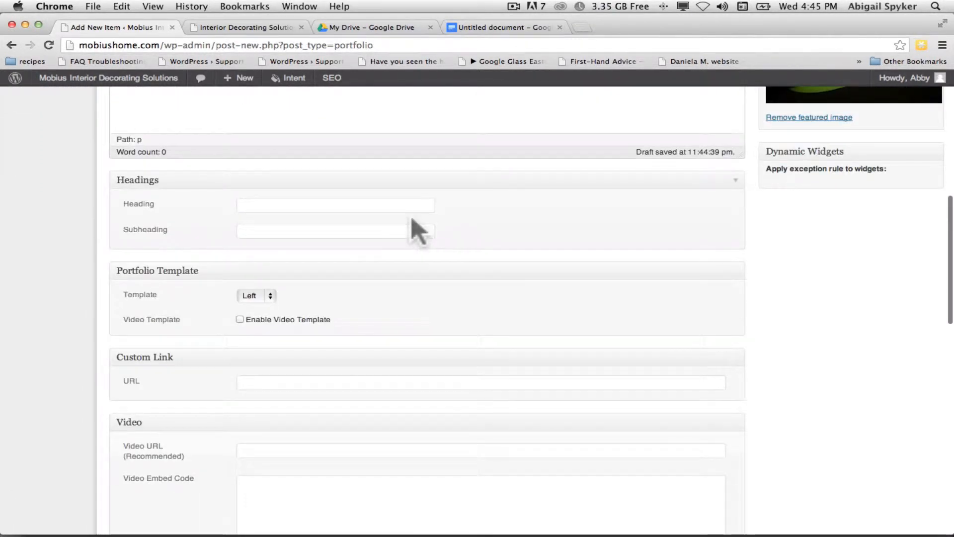
pyautogui.click(245, 28)
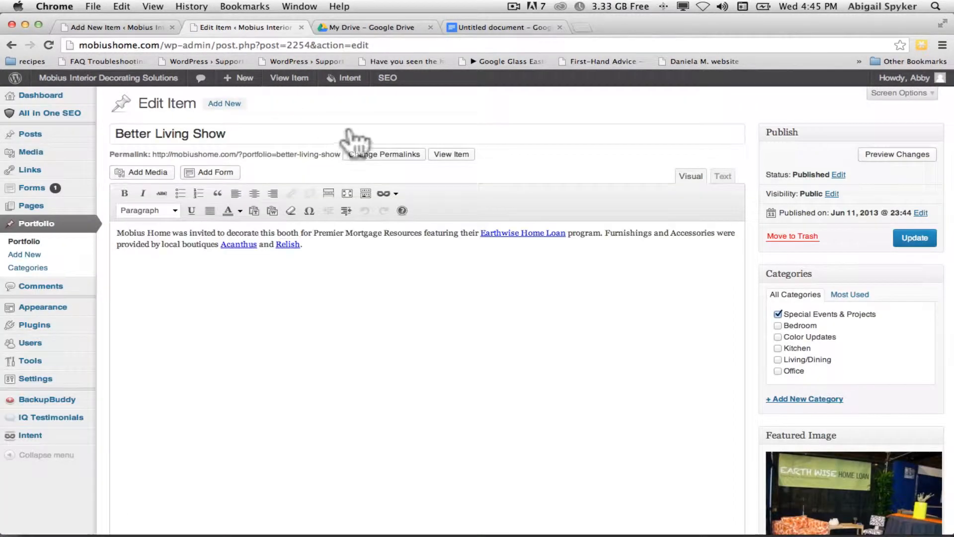
pyautogui.scroll(-10, 446, 164)
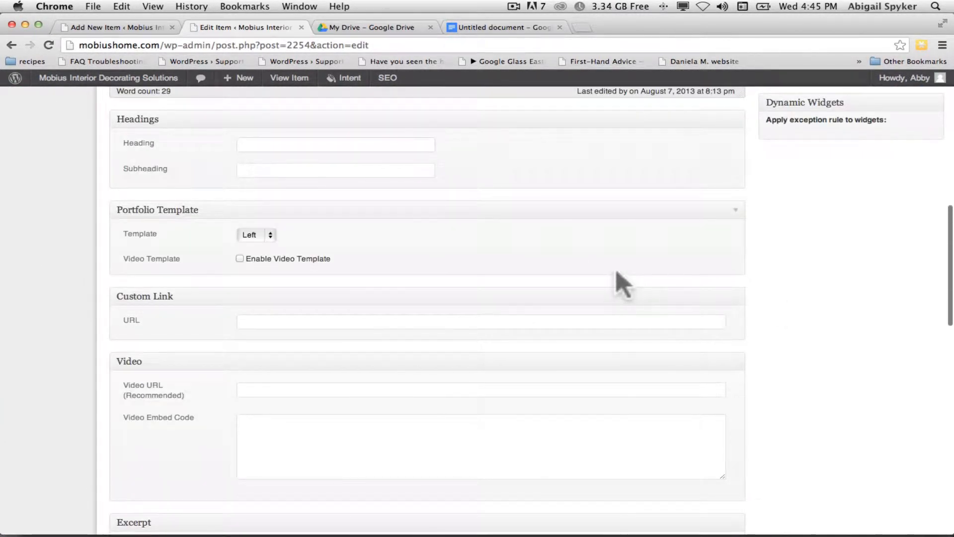
pyautogui.scroll(-5, 618, 285)
pyautogui.scroll(-8, 615, 273)
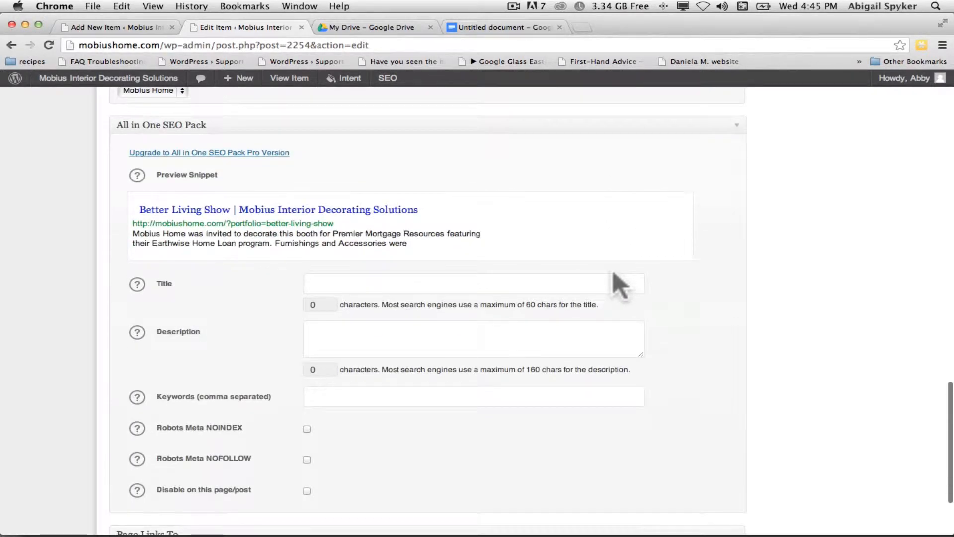
pyautogui.scroll(12, 615, 274)
pyautogui.scroll(10, 615, 274)
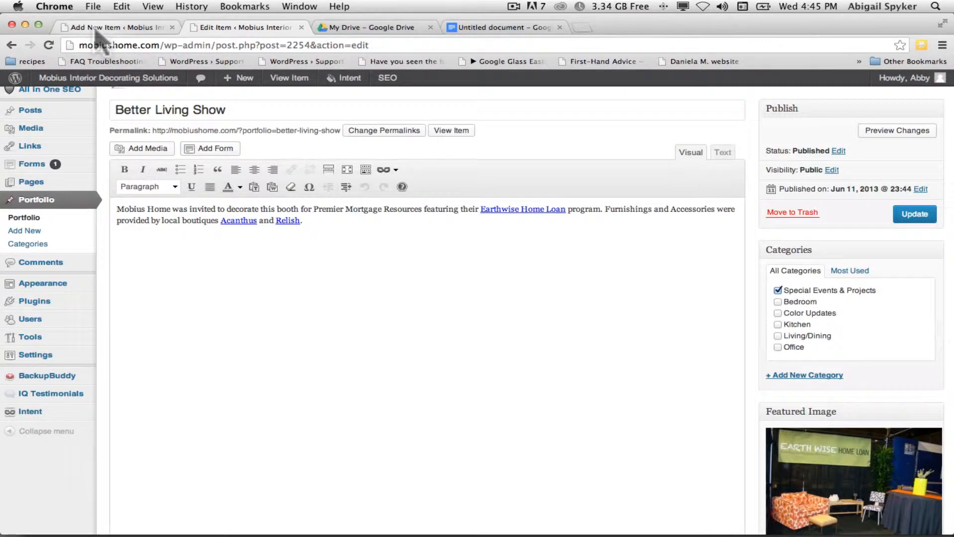
# Step: Return to the new Sample Item and save it as a draft
pyautogui.click(95, 28)
pyautogui.scroll(5, 577, 296)
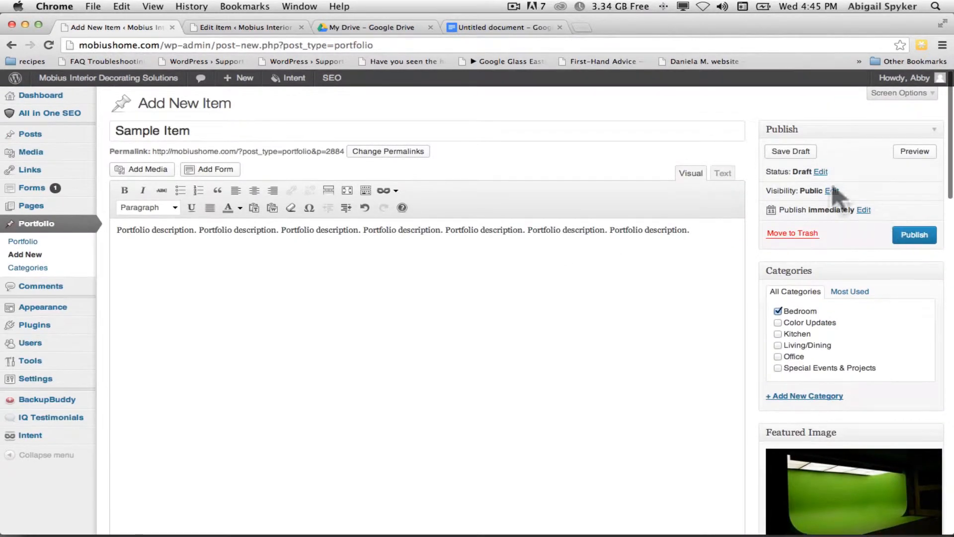
pyautogui.click(791, 152)
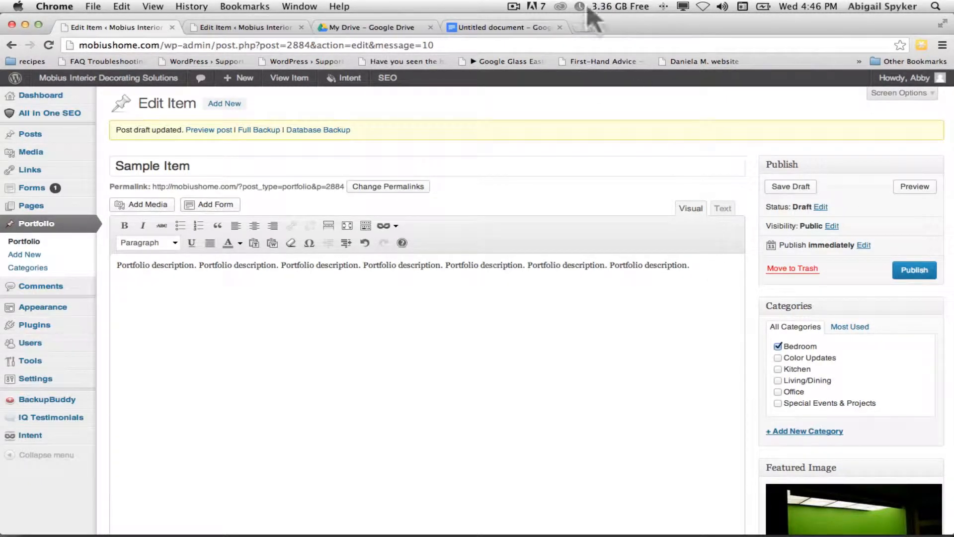
# Step: Upload carcyclorama.jpg and DSC02477-560x420-300x225.jpg from the desktop to the portfolio item's media, keeping both images selected
pyautogui.click(148, 204)
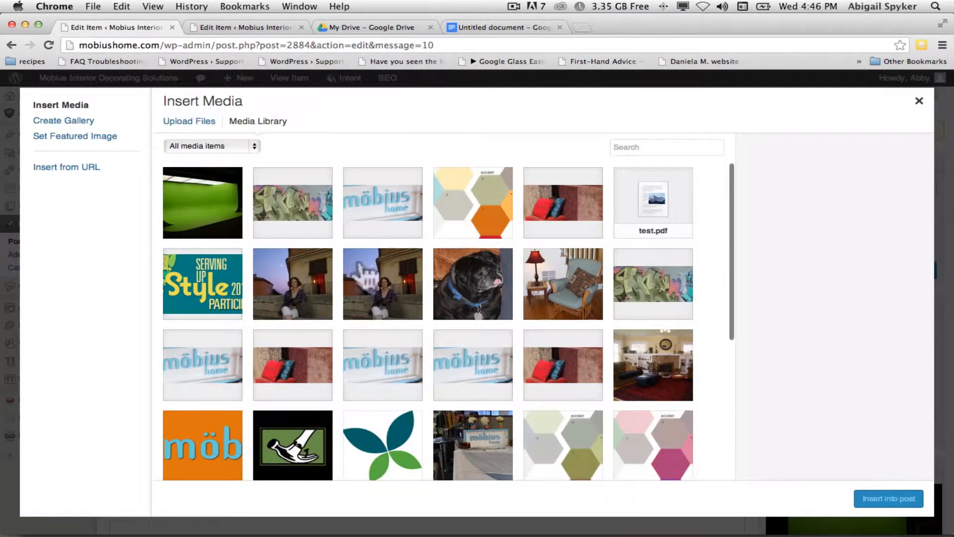
pyautogui.click(197, 130)
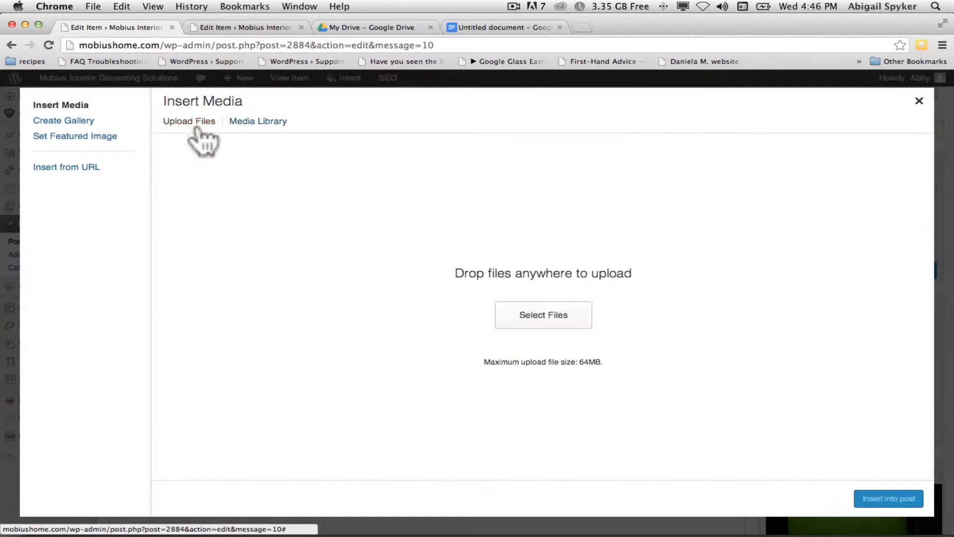
pyautogui.click(534, 321)
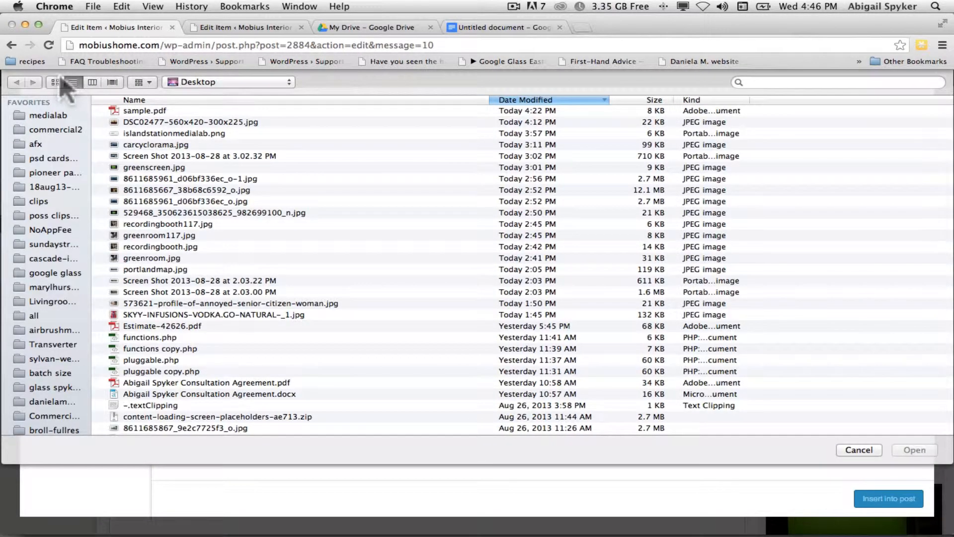
pyautogui.click(55, 82)
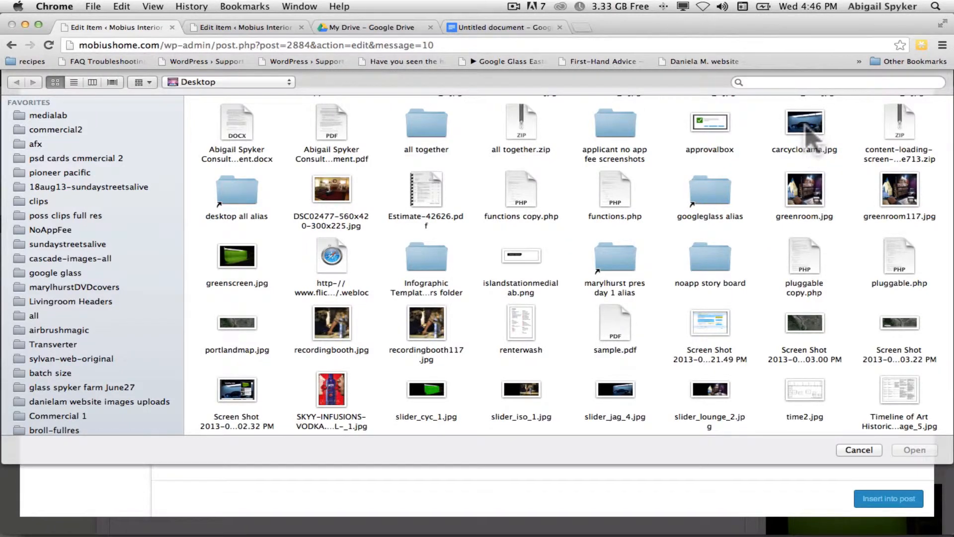
pyautogui.click(806, 130)
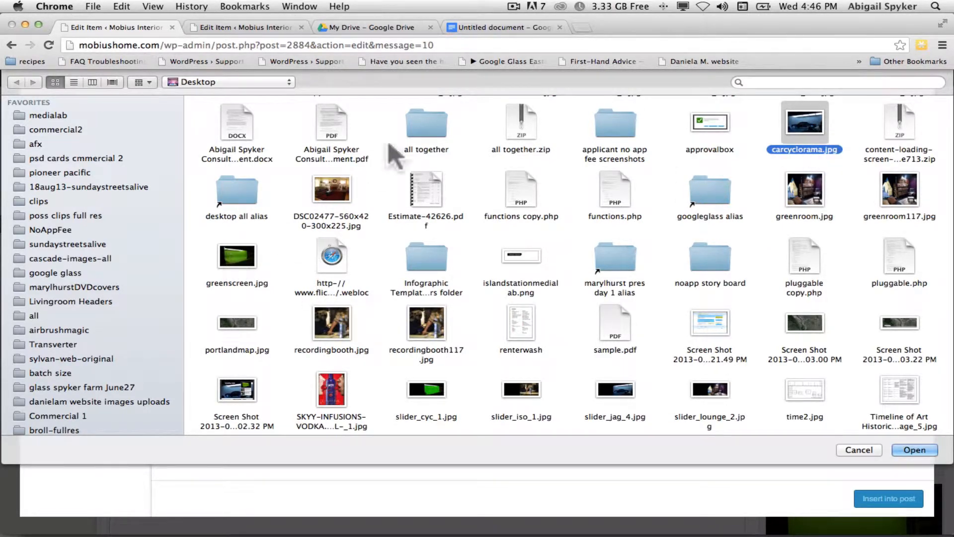
pyautogui.keyDown('super'); pyautogui.click(332, 195); pyautogui.keyUp('super')
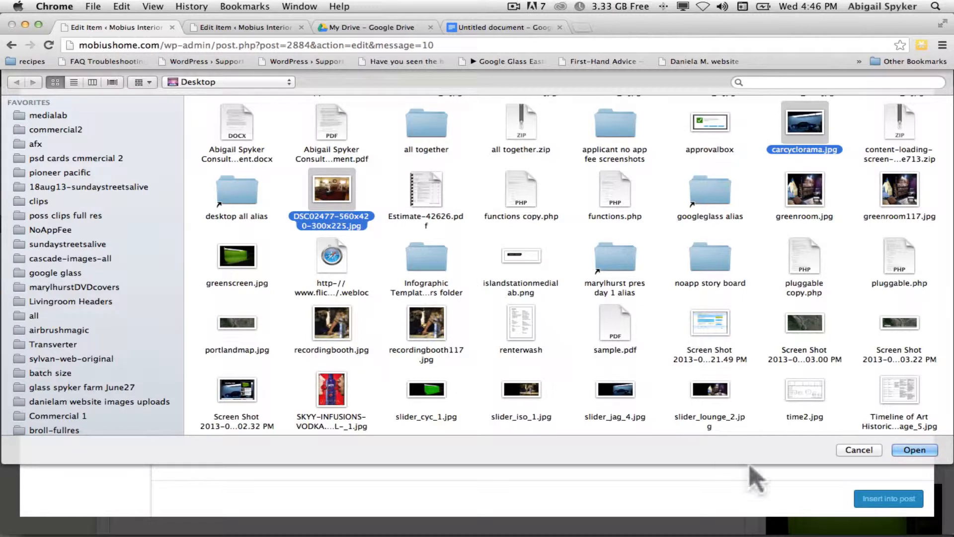
pyautogui.click(913, 450)
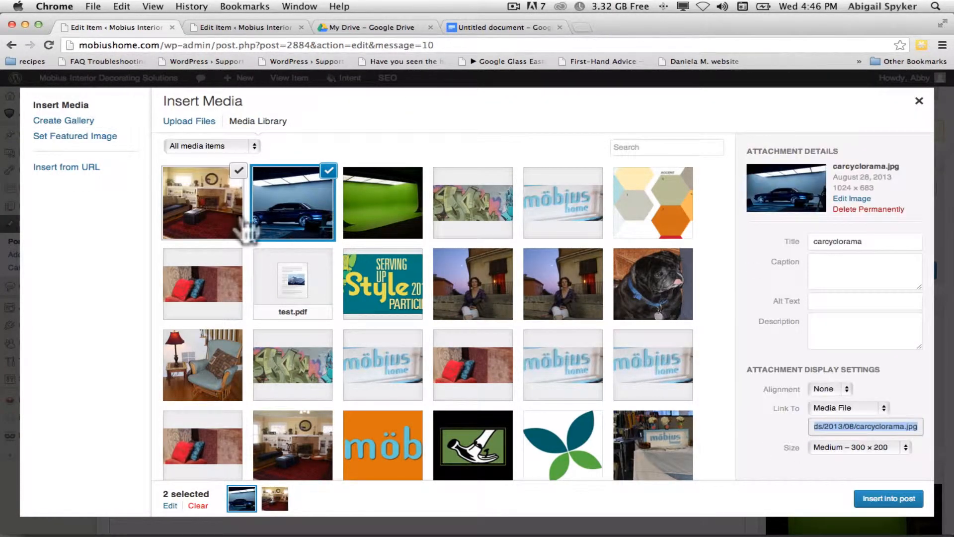
pyautogui.click(214, 218)
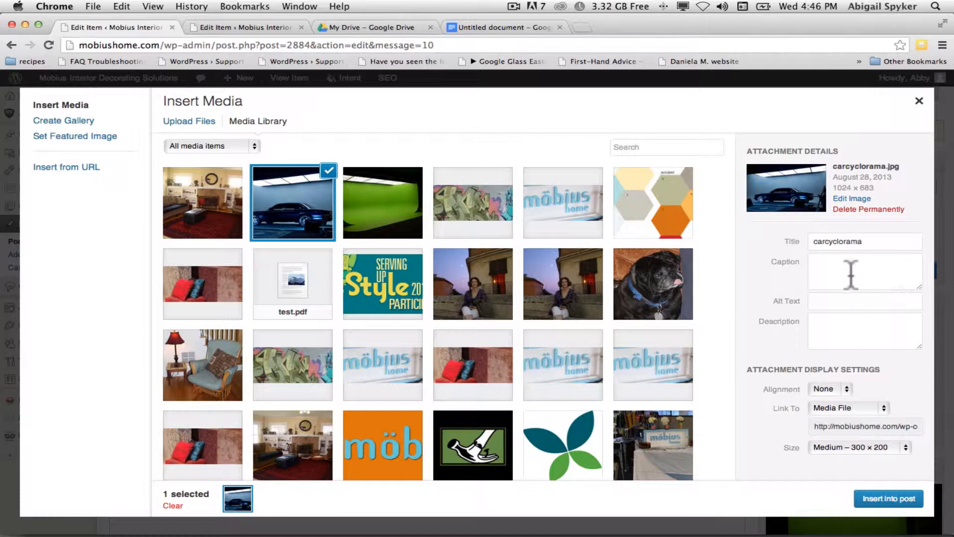
pyautogui.click(214, 218)
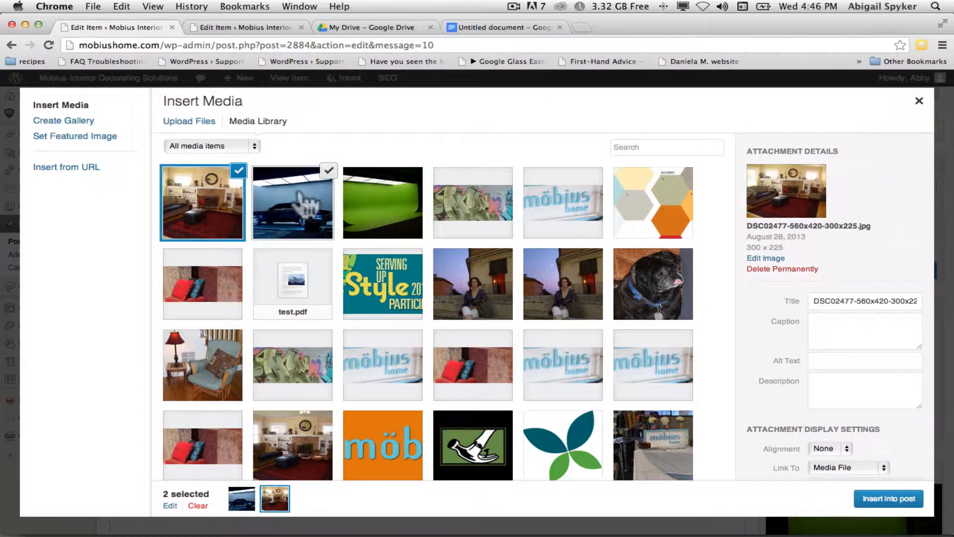
# Step: Start a gallery and limit its media list to images uploaded to this post
pyautogui.click(70, 123)
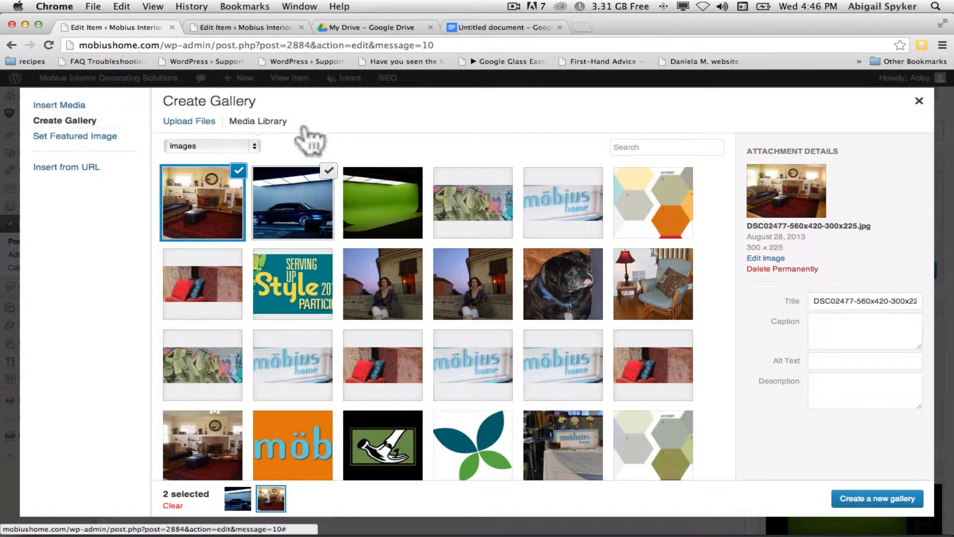
pyautogui.click(226, 146)
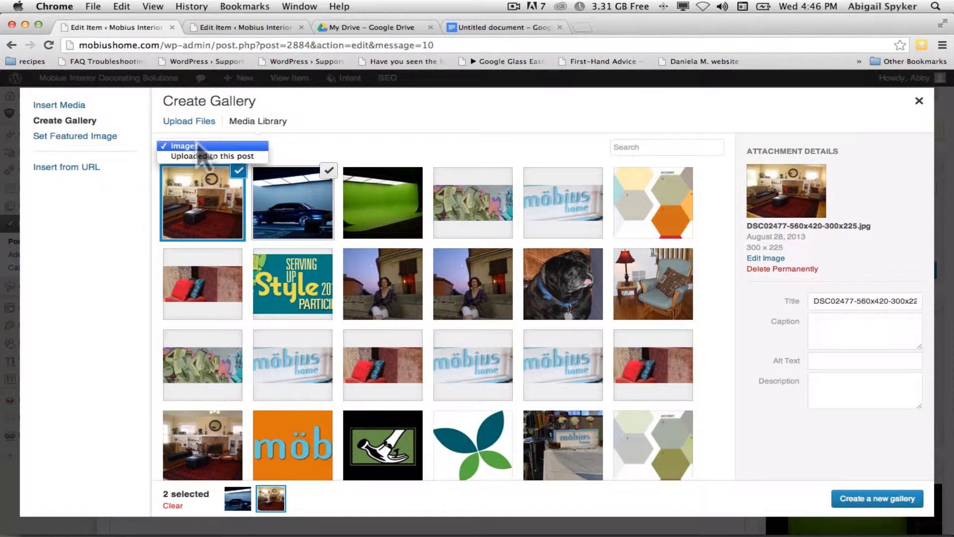
pyautogui.click(209, 157)
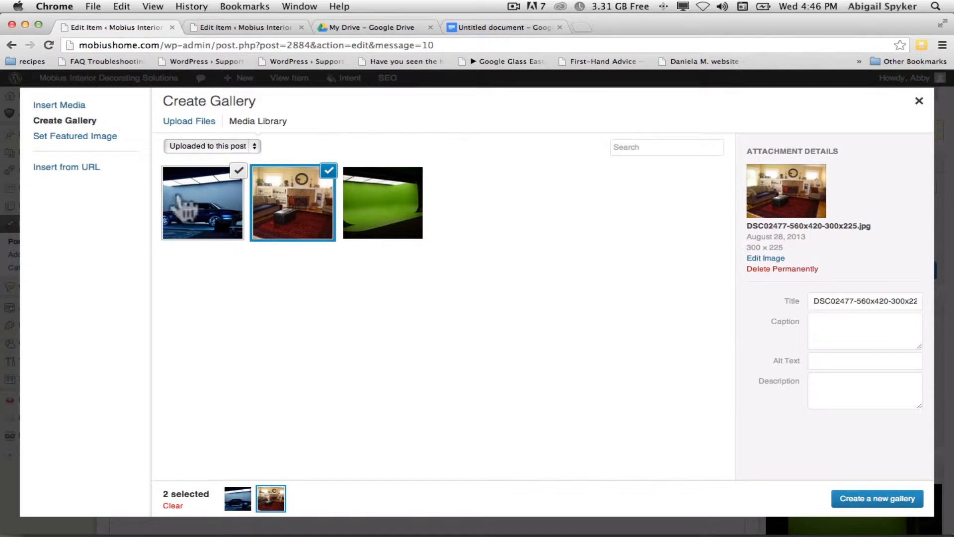
# Step: Caption the greenscreen image "green screen", the car image "before" and the living room image "after", and move the living room image first
pyautogui.click(395, 218)
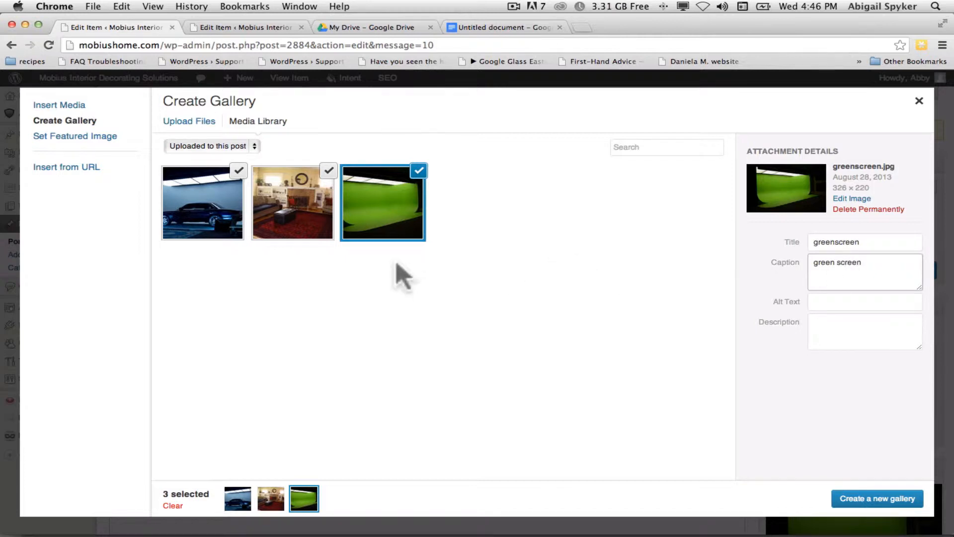
pyautogui.click(198, 233)
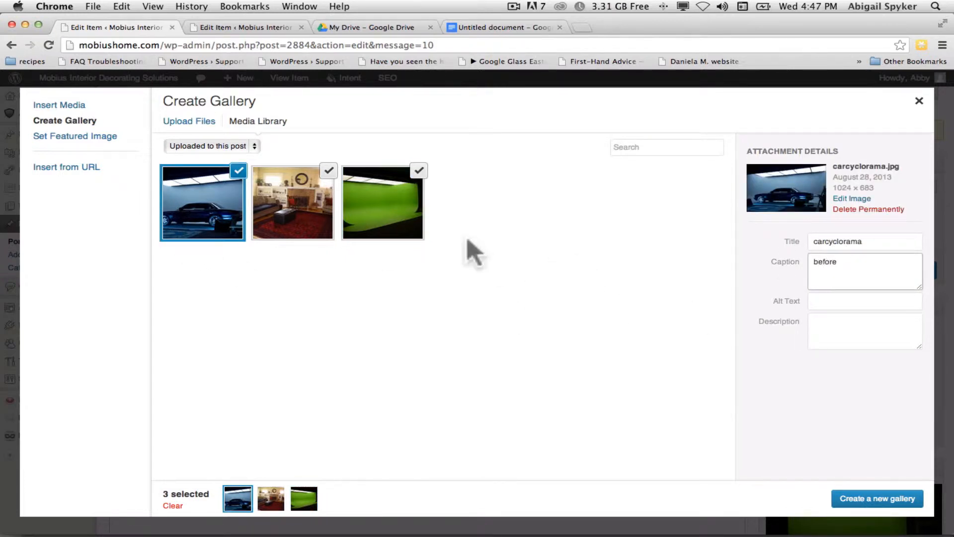
pyautogui.click(274, 230)
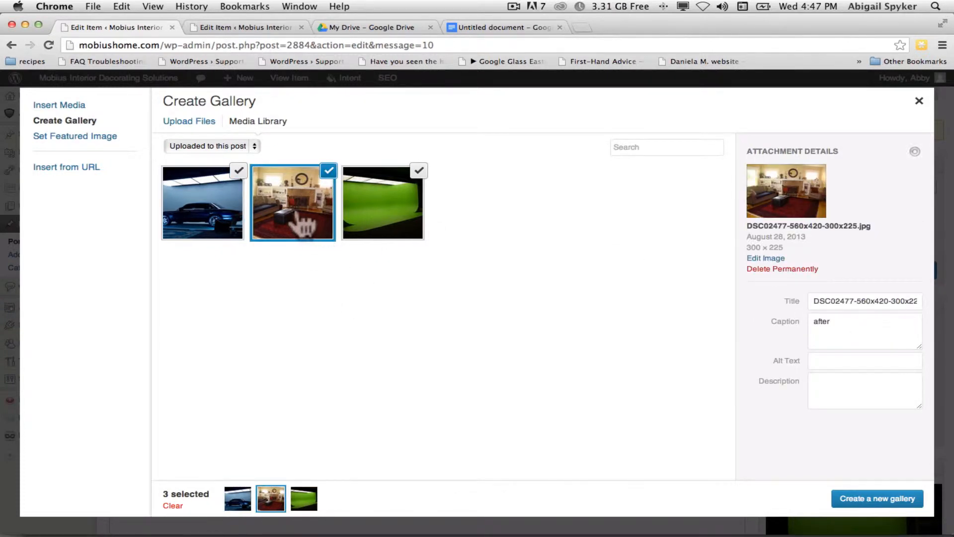
pyautogui.moveTo(298, 214); pyautogui.dragTo(174, 227)
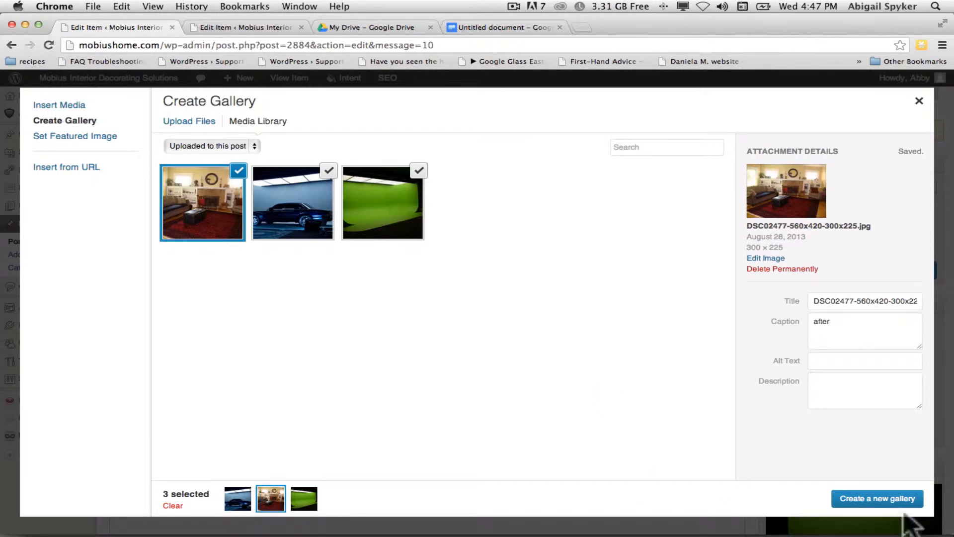
# Step: Review the captions and settings of a new gallery made from the three images, then close the media window without inserting it
pyautogui.click(862, 500)
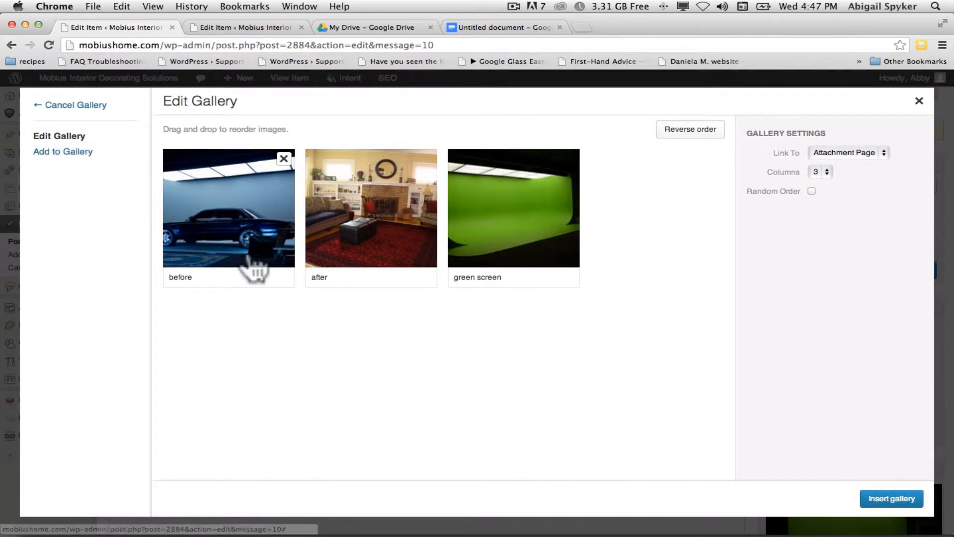
pyautogui.click(196, 282)
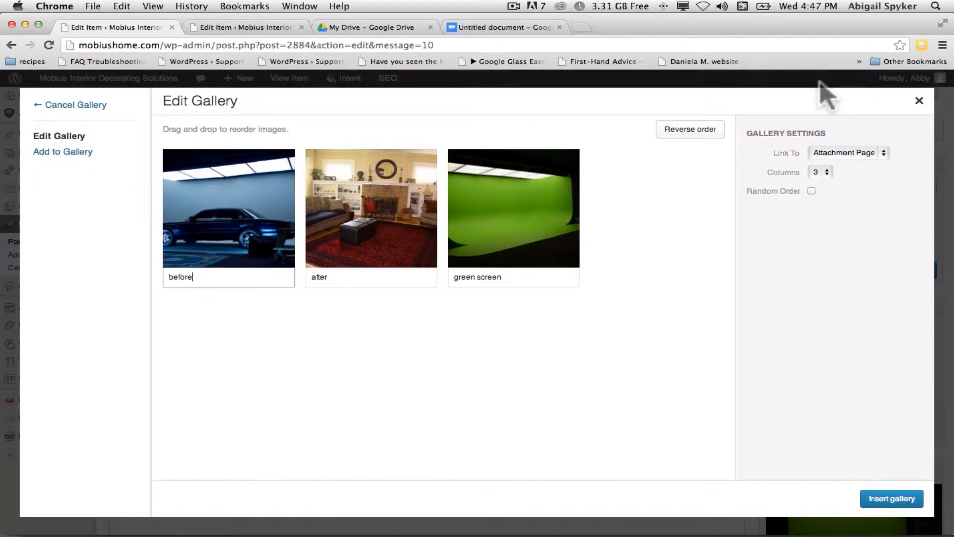
pyautogui.click(919, 101)
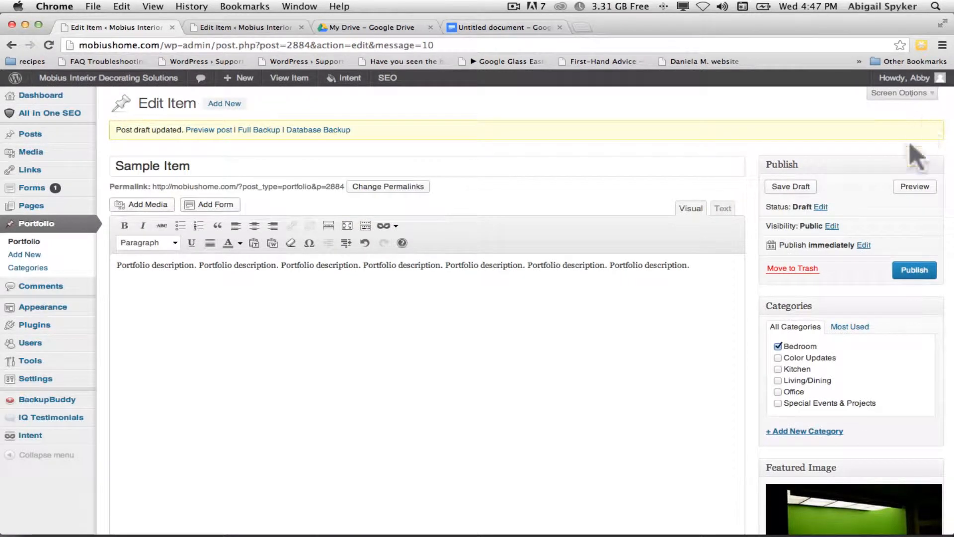
# Step: Save the draft and preview the Sample Item page, checking its description and stepping through the captioned slideshow images
pyautogui.click(797, 187)
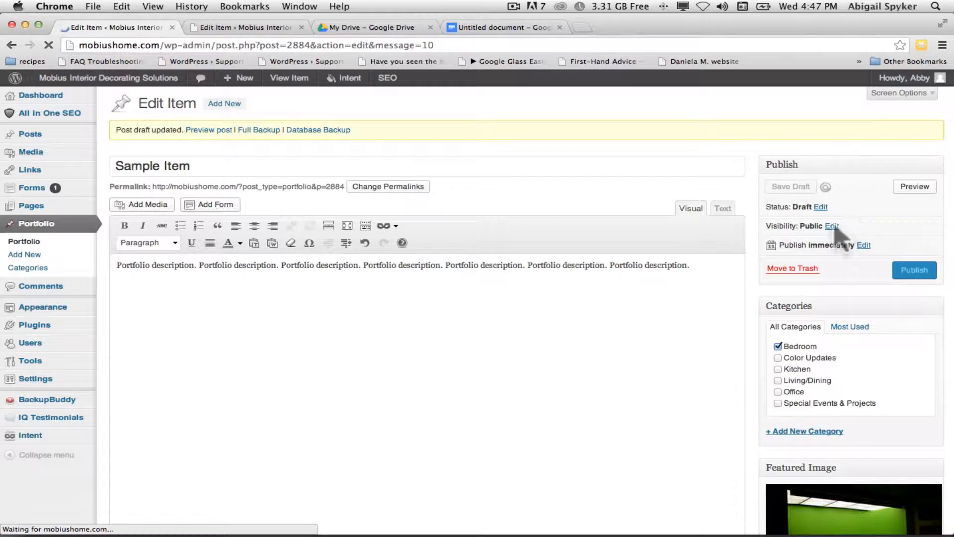
pyautogui.click(913, 193)
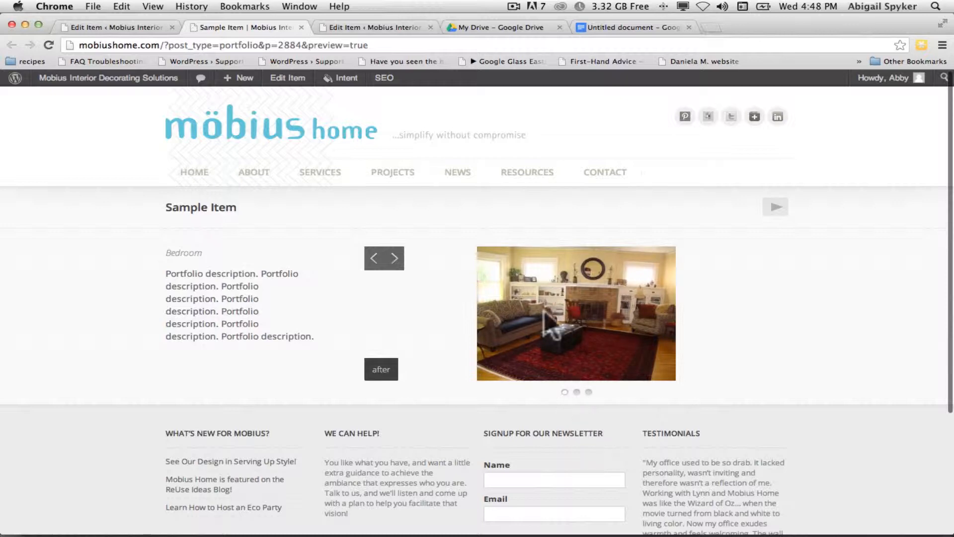
pyautogui.click(394, 267)
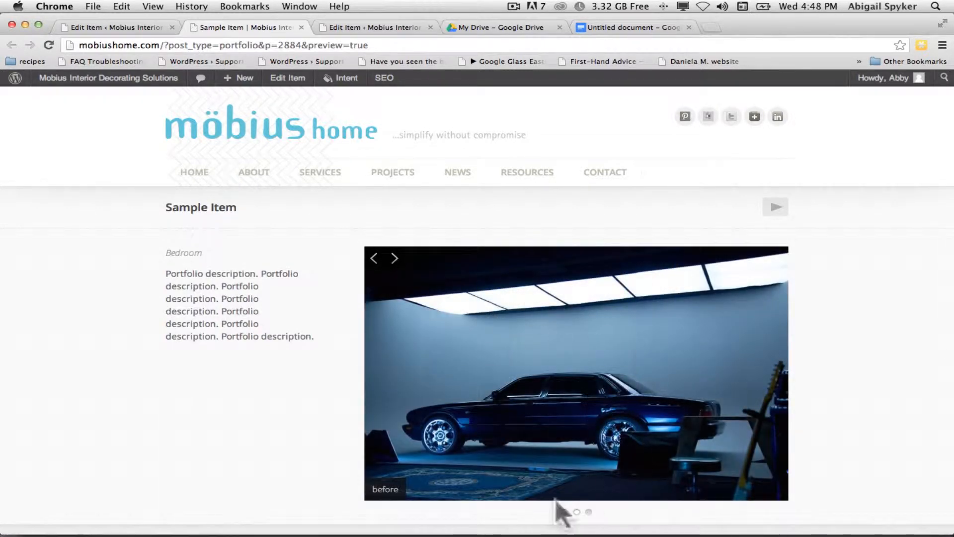
pyautogui.click(394, 264)
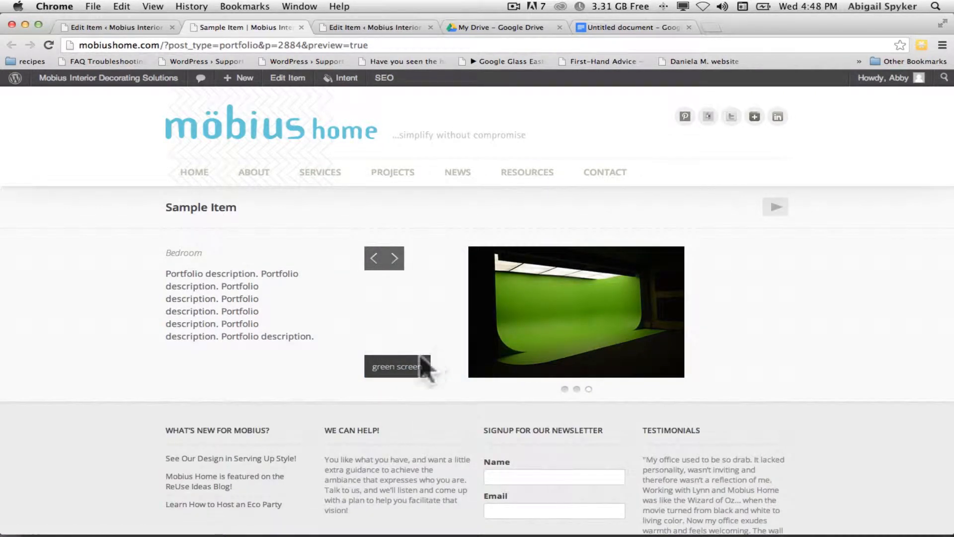
pyautogui.click(394, 259)
pyautogui.click(395, 259)
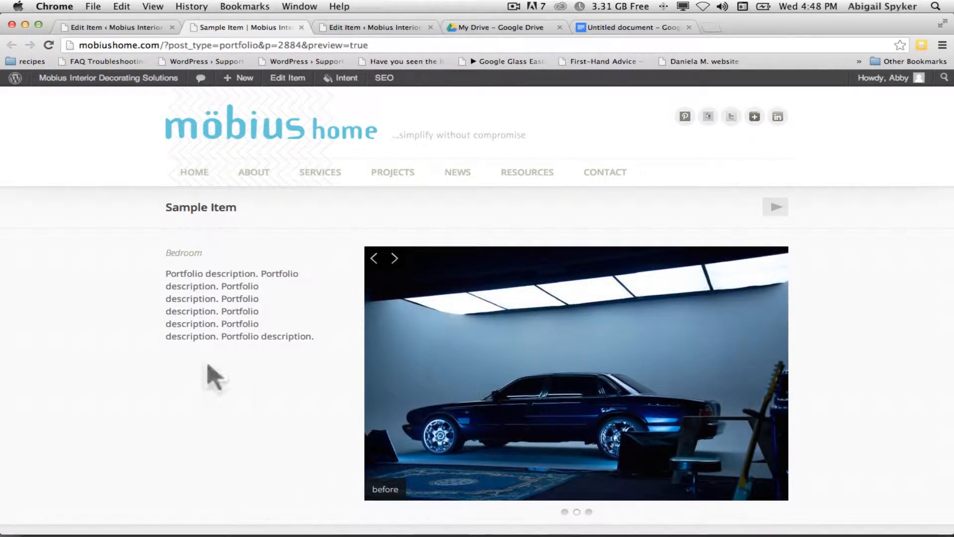
pyautogui.moveTo(176, 274); pyautogui.dragTo(275, 370)
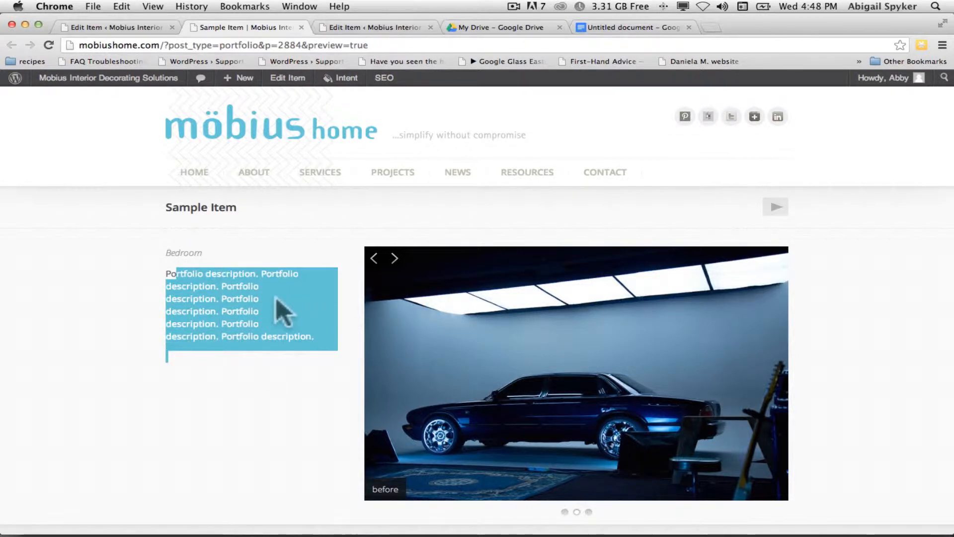
pyautogui.click(278, 311)
# Step: Return from the preview to the item's editor and publish the Sample Item
pyautogui.click(94, 27)
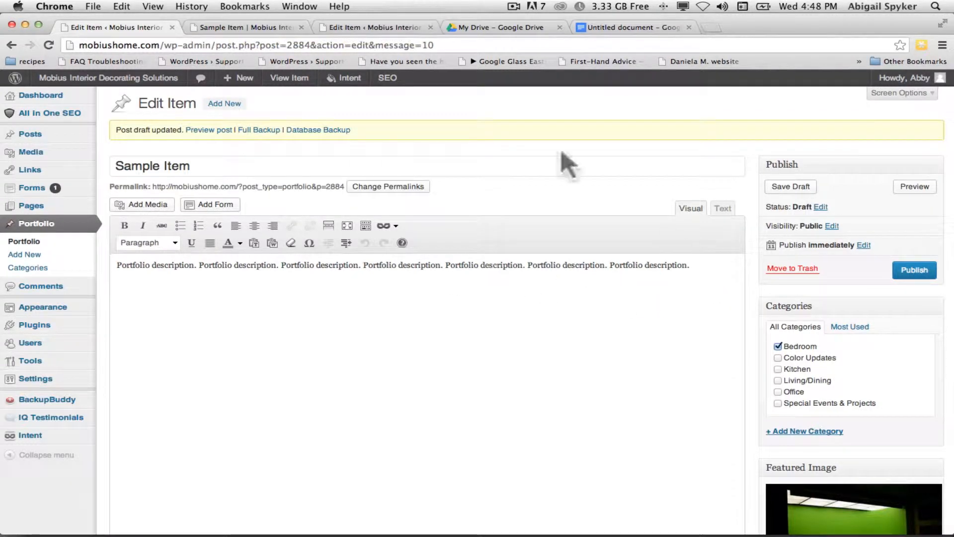
pyautogui.click(234, 29)
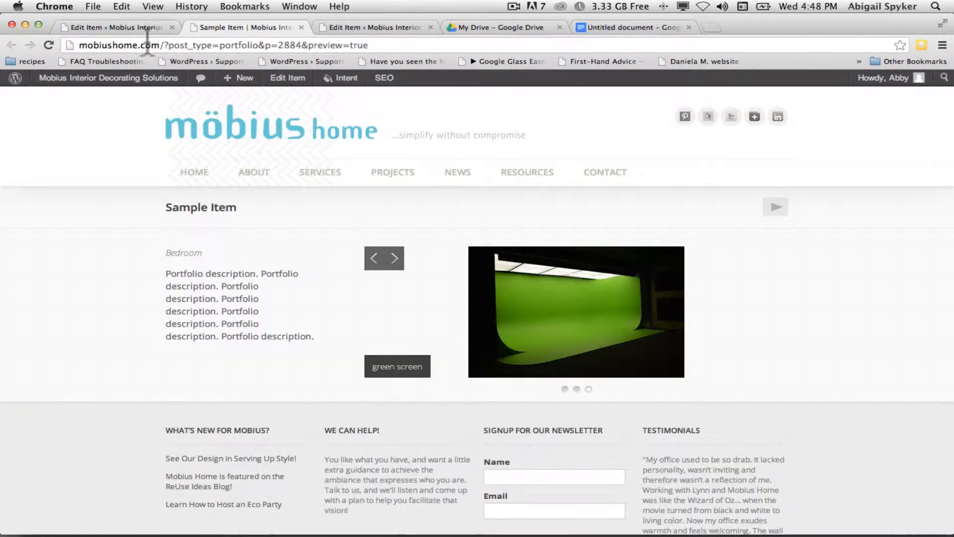
pyautogui.click(116, 28)
pyautogui.click(916, 274)
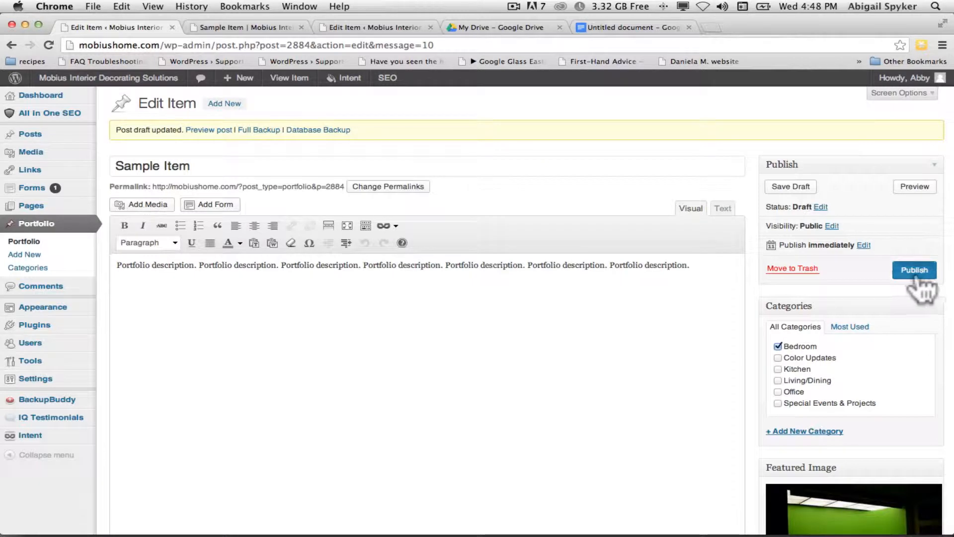
# Step: View the site's Projects page to check the published Sample Item among the other projects
pyautogui.click(252, 29)
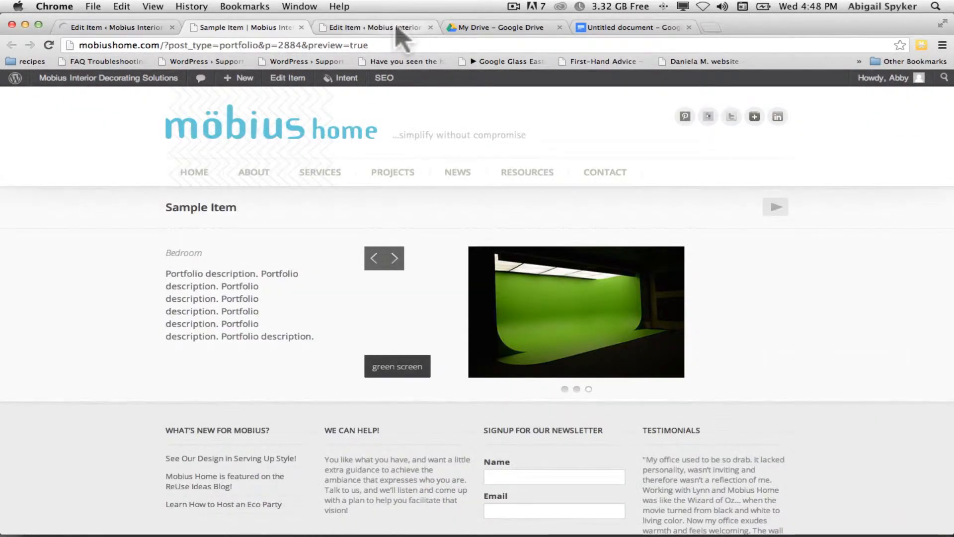
pyautogui.click(370, 28)
pyautogui.click(472, 28)
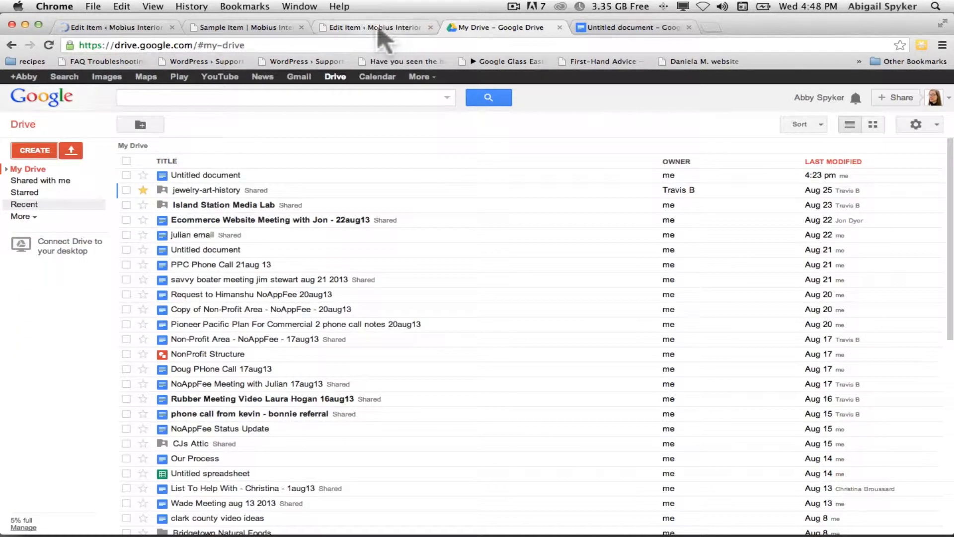
pyautogui.click(223, 27)
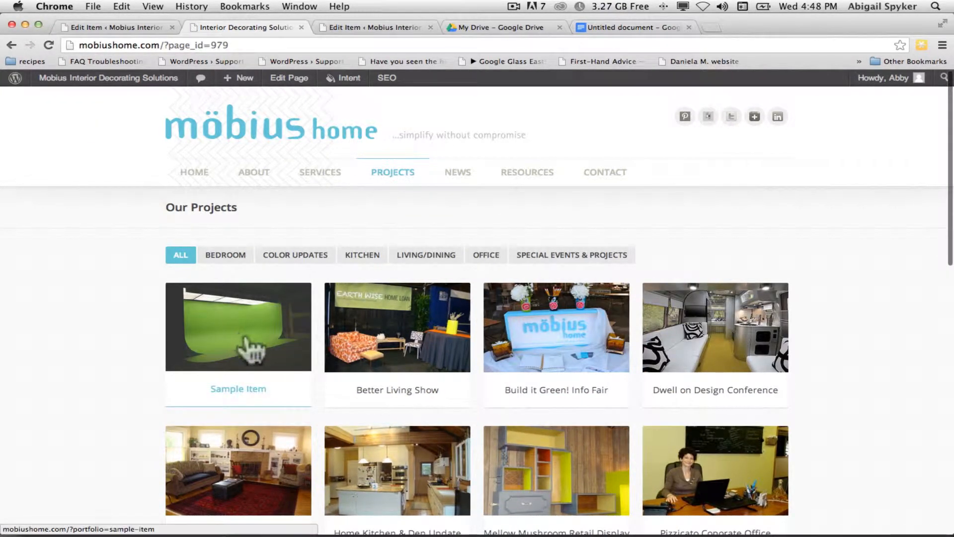
# Step: Return to the Sample Item's editor, move the item to the trash and open the portfolio's trash list
pyautogui.click(118, 28)
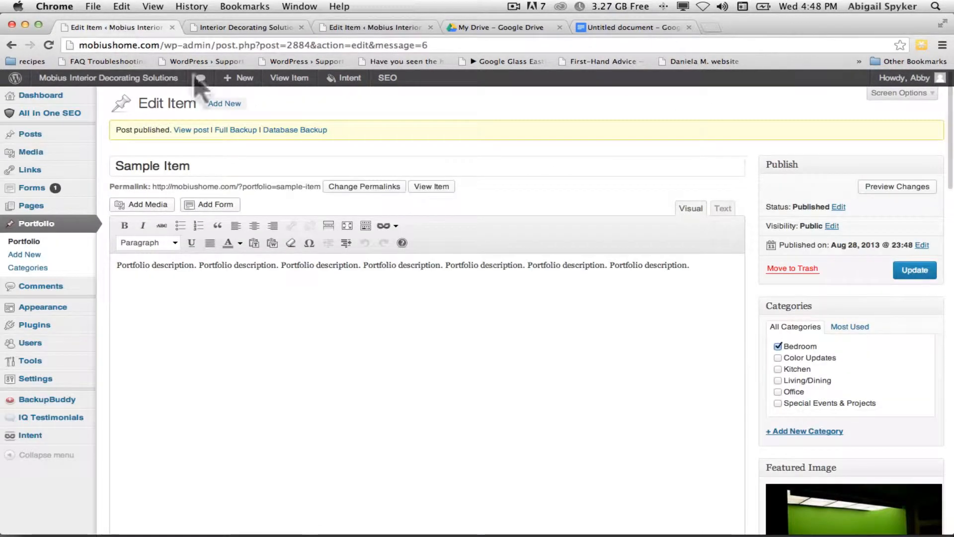
pyautogui.click(839, 207)
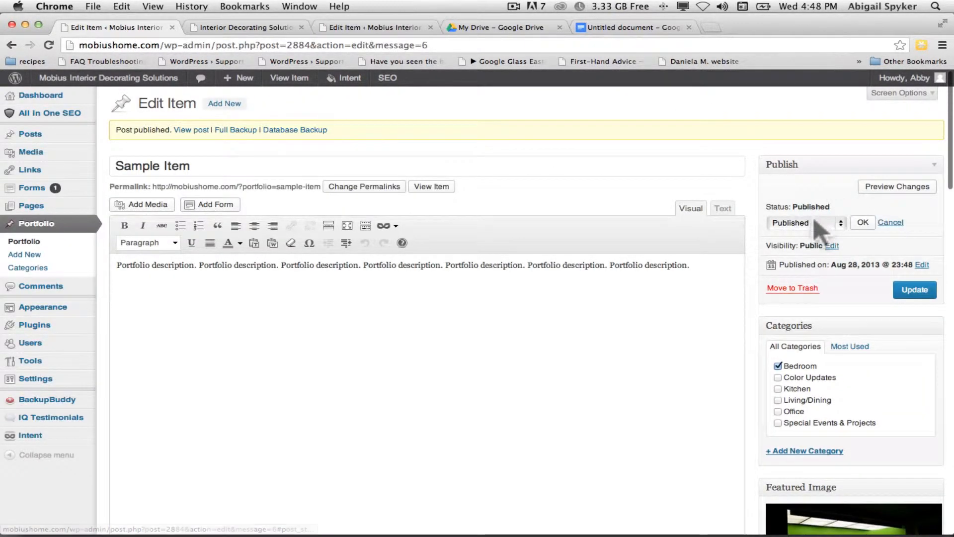
pyautogui.click(791, 290)
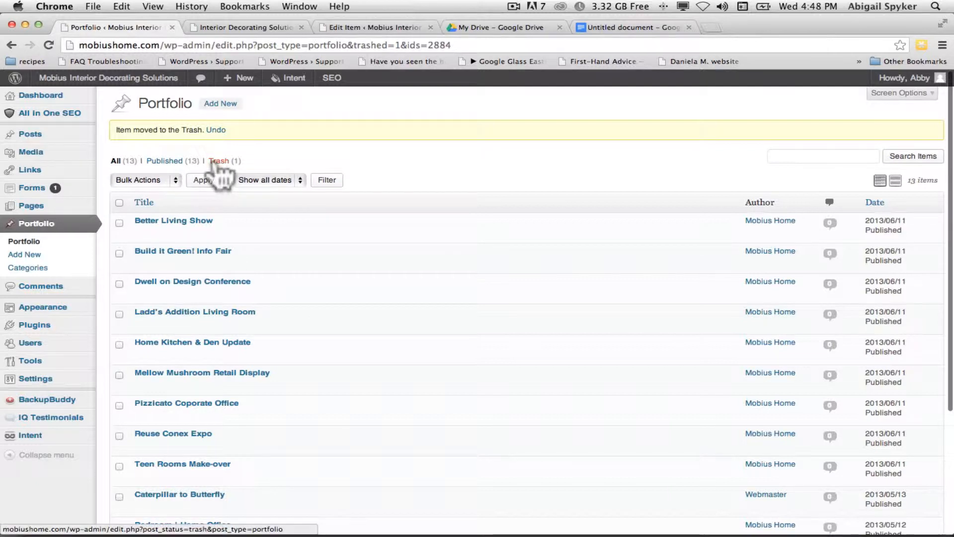
pyautogui.click(215, 161)
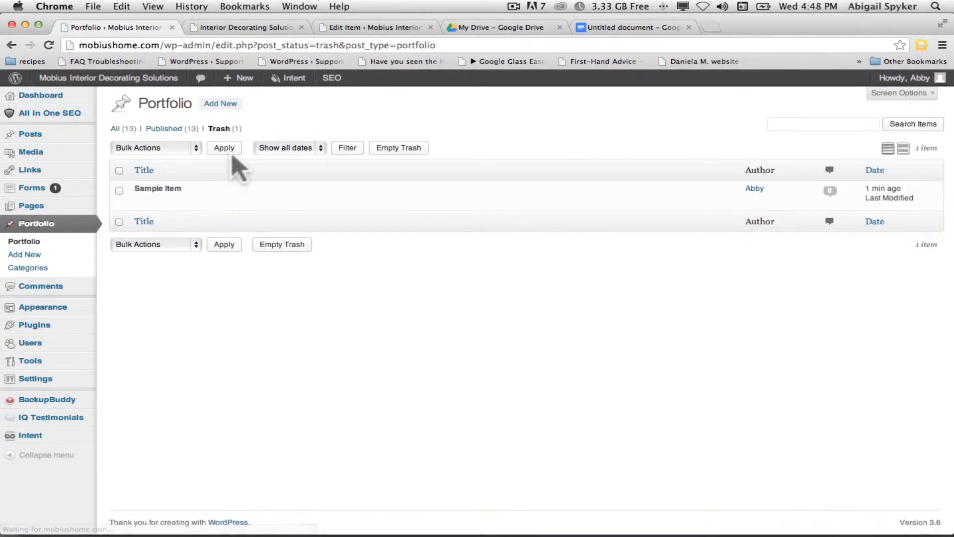
# Step: Permanently delete the trashed Sample Item and consult the tutorial topic list in the Google document
pyautogui.click(187, 200)
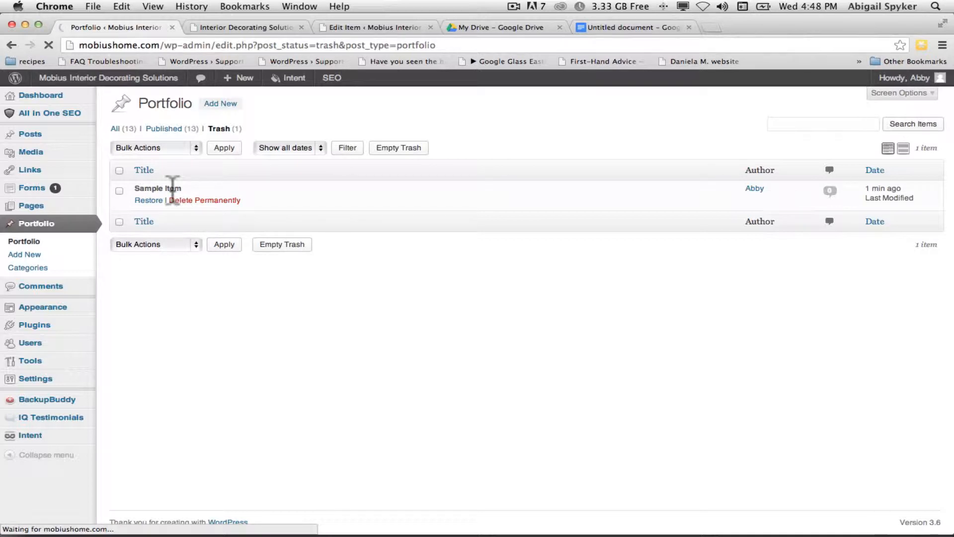
pyautogui.click(594, 27)
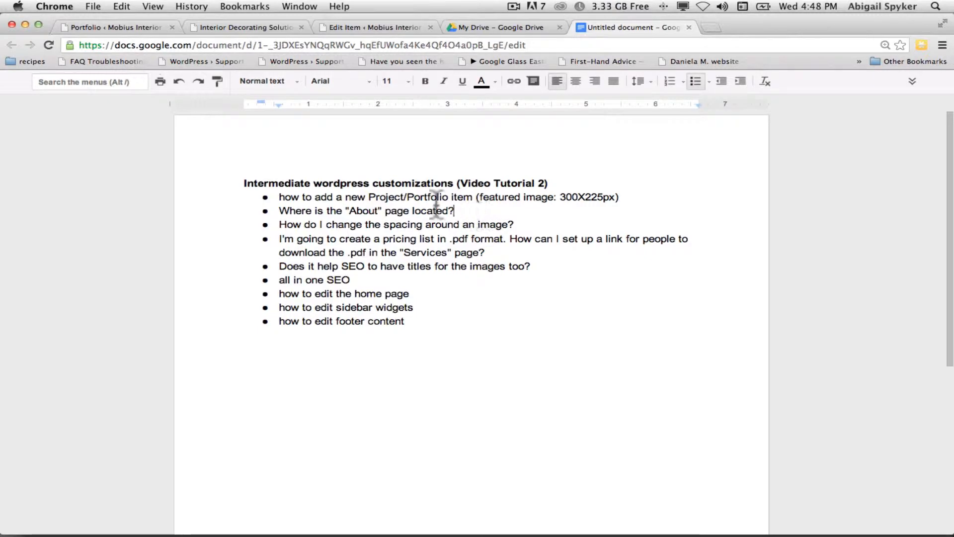
# Step: View the site's About page and list all of the site's pages in the WordPress admin
pyautogui.click(214, 28)
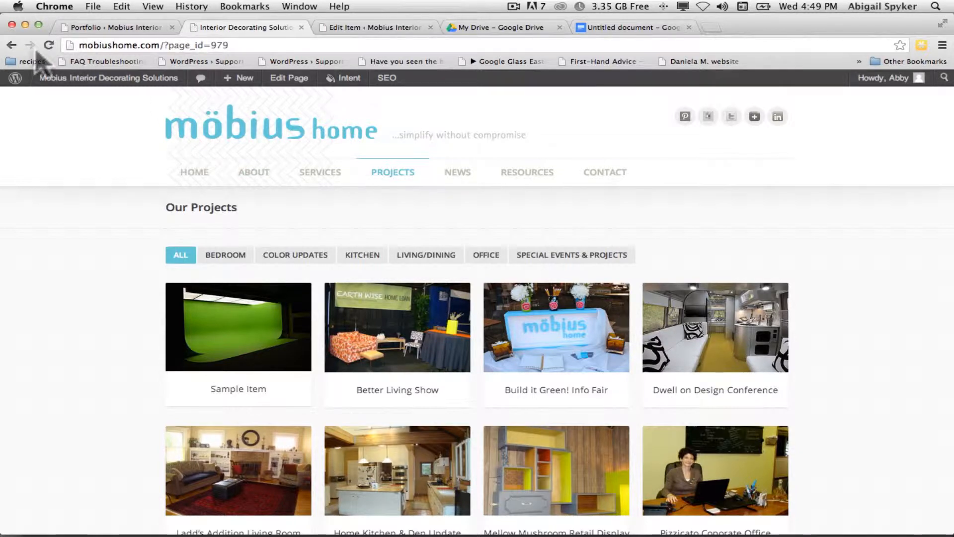
pyautogui.click(49, 44)
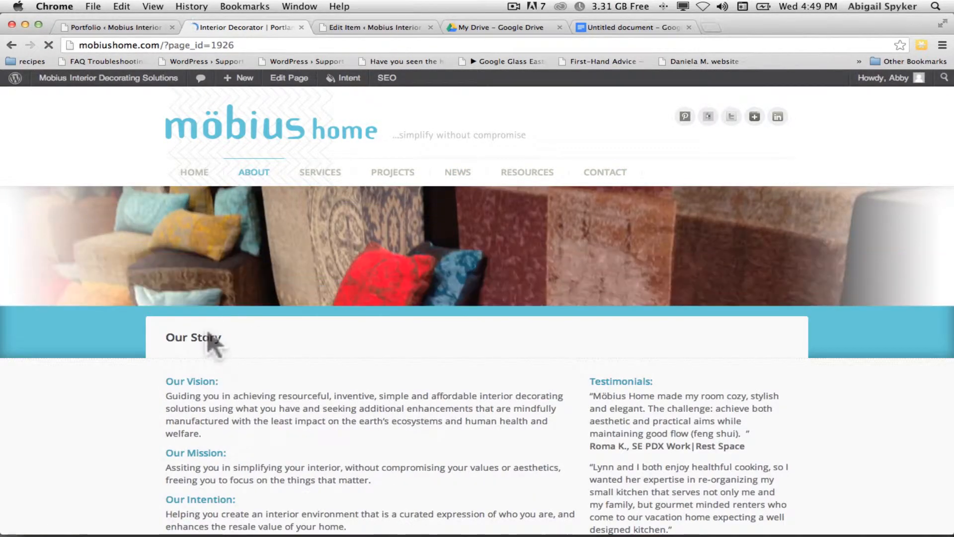
pyautogui.click(97, 28)
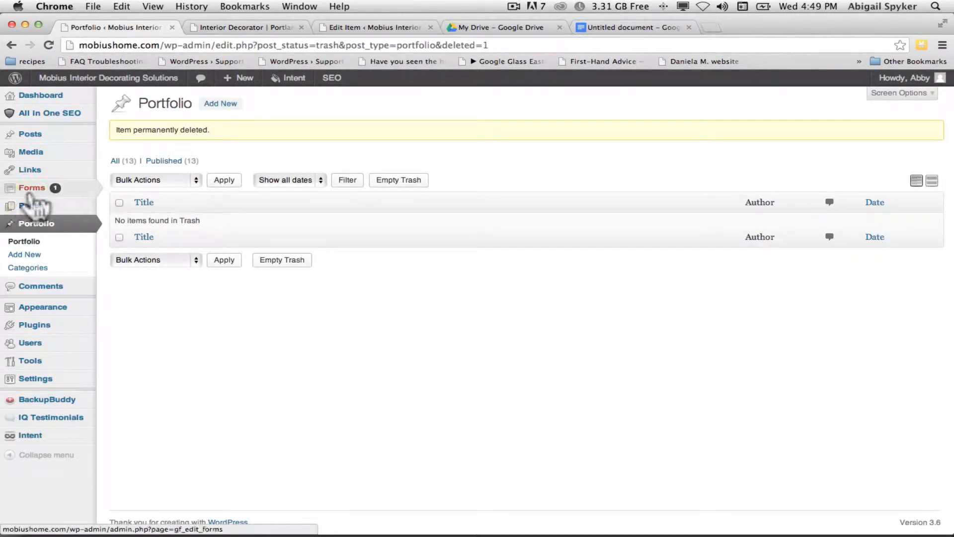
pyautogui.click(25, 209)
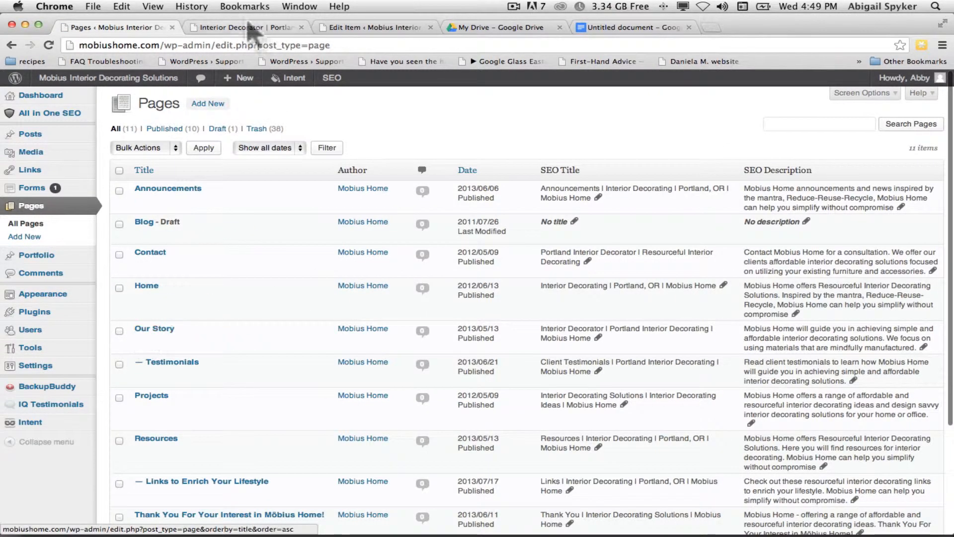
# Step: Open the site's About page, titled Our Story, for editing and bring the Our People section into view
pyautogui.click(245, 27)
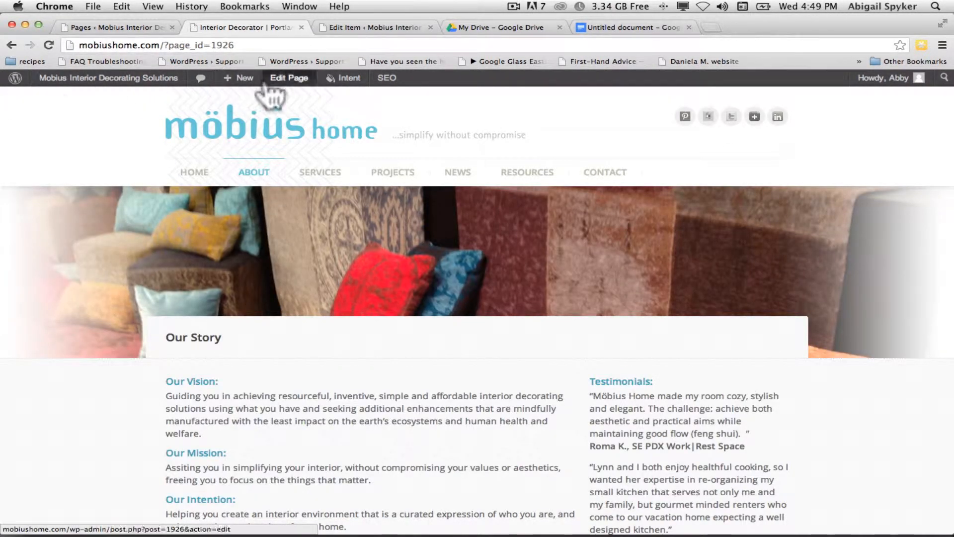
pyautogui.click(289, 80)
pyautogui.scroll(-10, 243, 348)
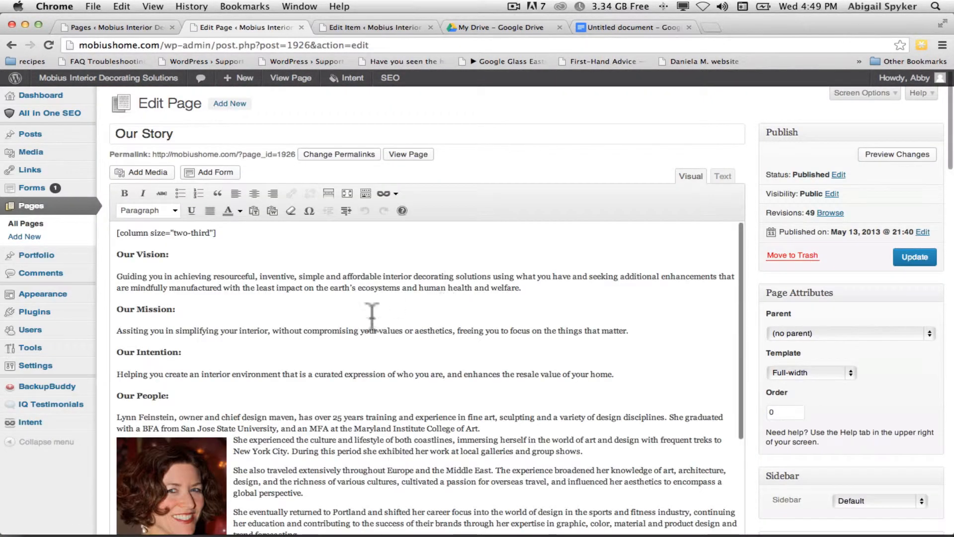
pyautogui.scroll(-3, 457, 416)
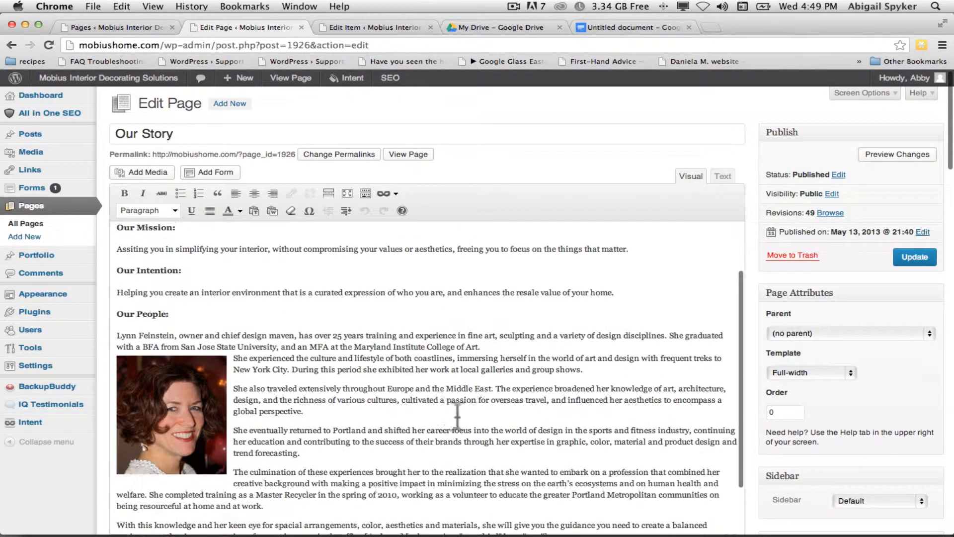
# Step: Open the advanced image settings of the portrait under Our People and examine its margin styles
pyautogui.click(191, 407)
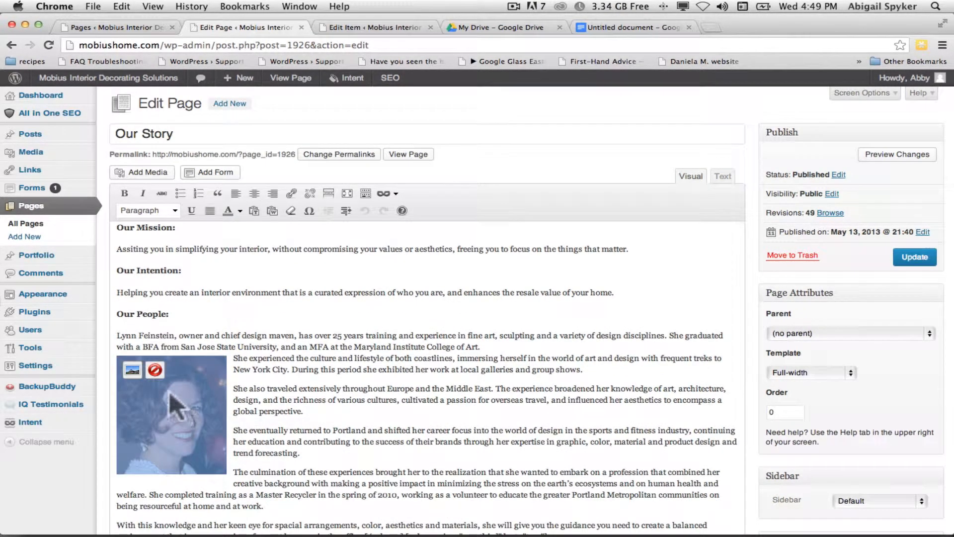
pyautogui.click(130, 371)
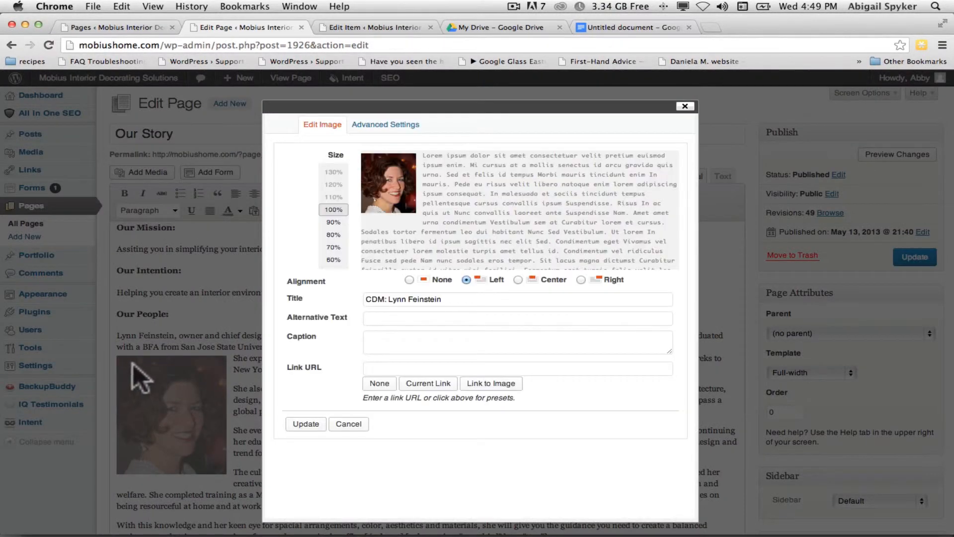
pyautogui.click(395, 126)
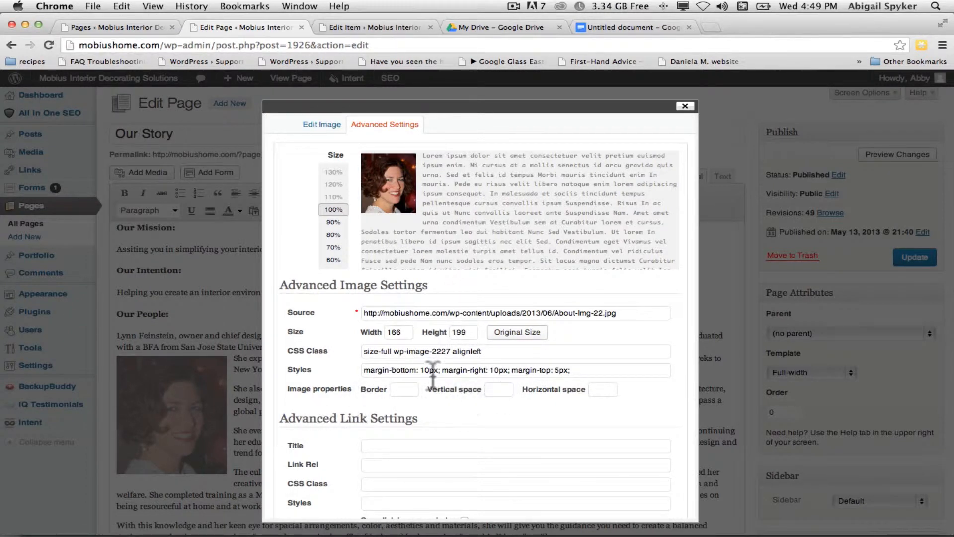
pyautogui.click(499, 371)
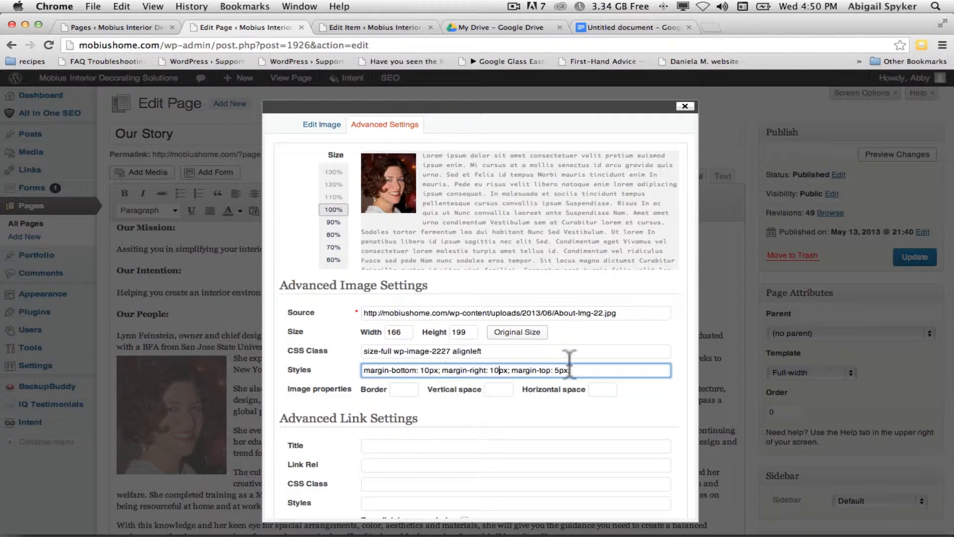
# Step: Copy and clear the portrait's margin styles, set its horizontal space to 10 and remove the left margin from the generated styles
pyautogui.moveTo(569, 369); pyautogui.dragTo(361, 370)
pyautogui.press('super+c')
pyautogui.press('BackSpace')
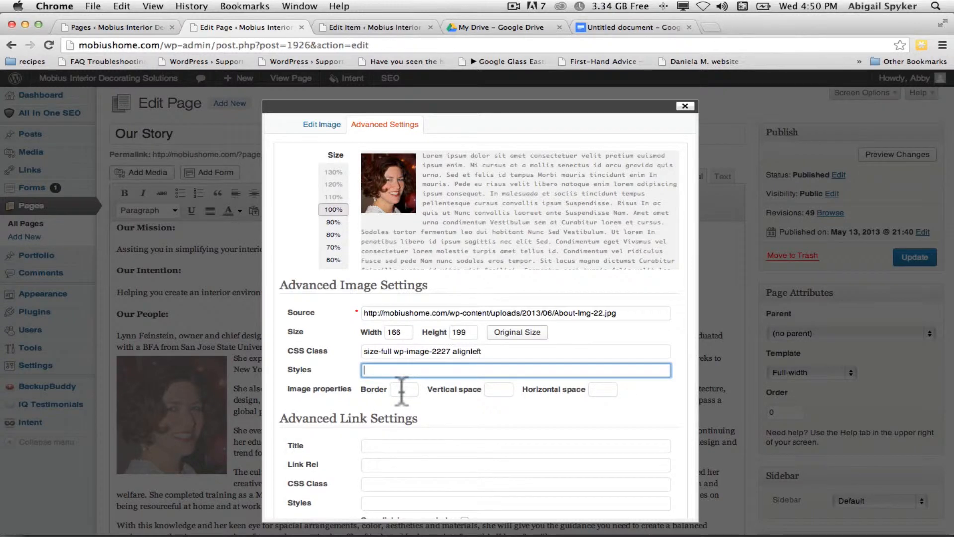
pyautogui.click(601, 391)
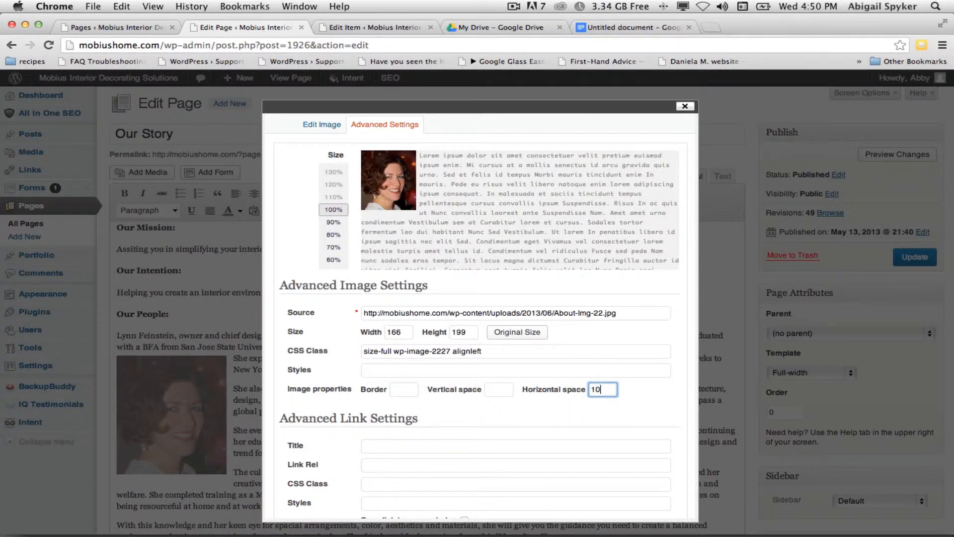
pyautogui.press('Tab')
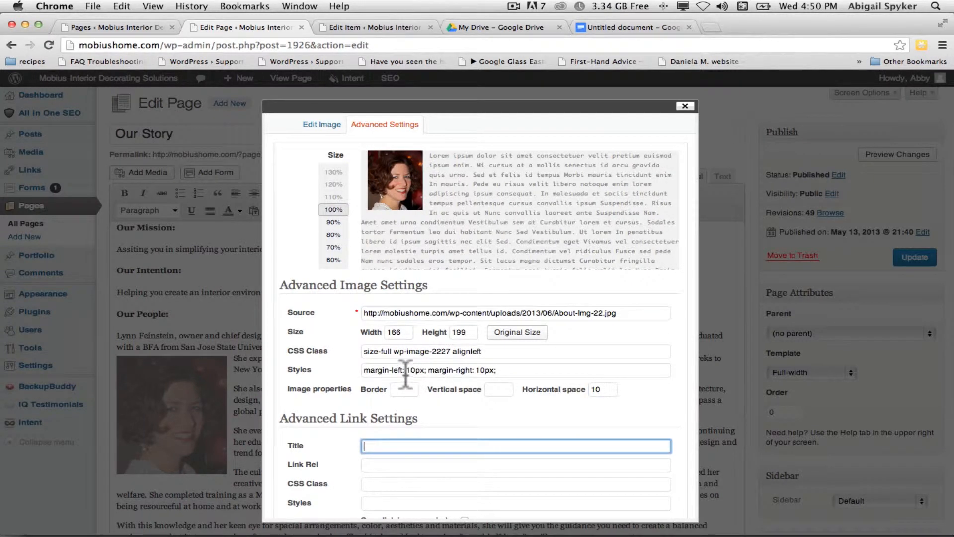
pyautogui.moveTo(428, 370); pyautogui.dragTo(297, 358)
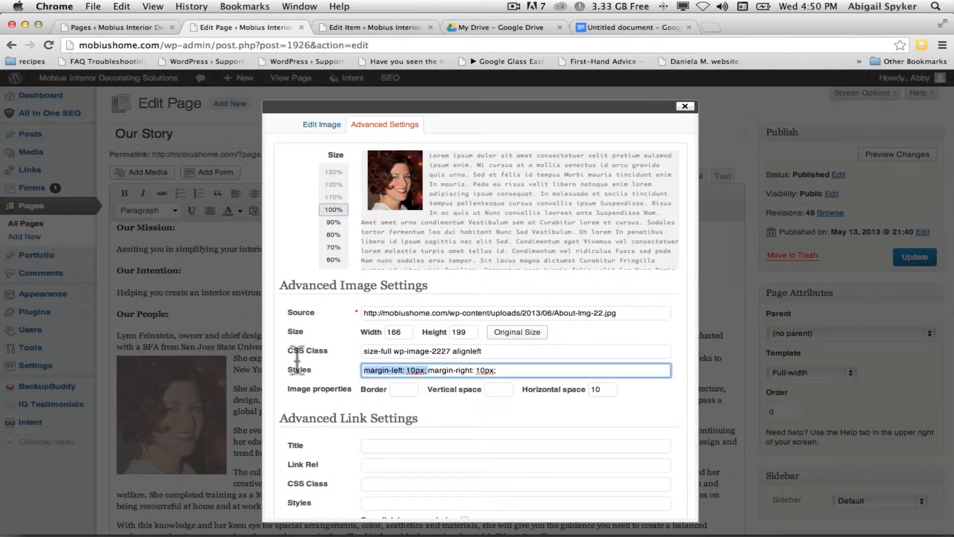
pyautogui.press('BackSpace')
# Step: Try a vertical space of 10 on the portrait and clear that value again
pyautogui.click(490, 389)
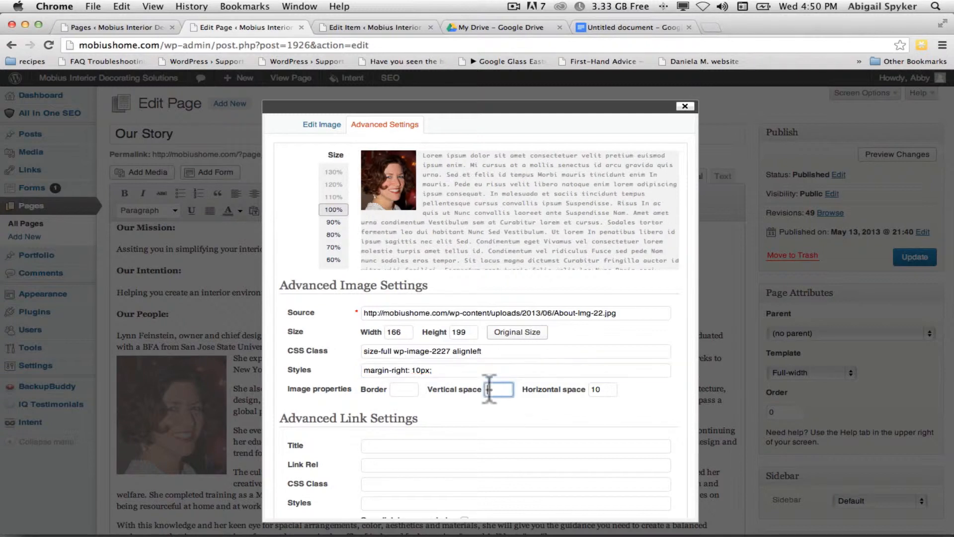
pyautogui.write('10')
pyautogui.press('Tab')
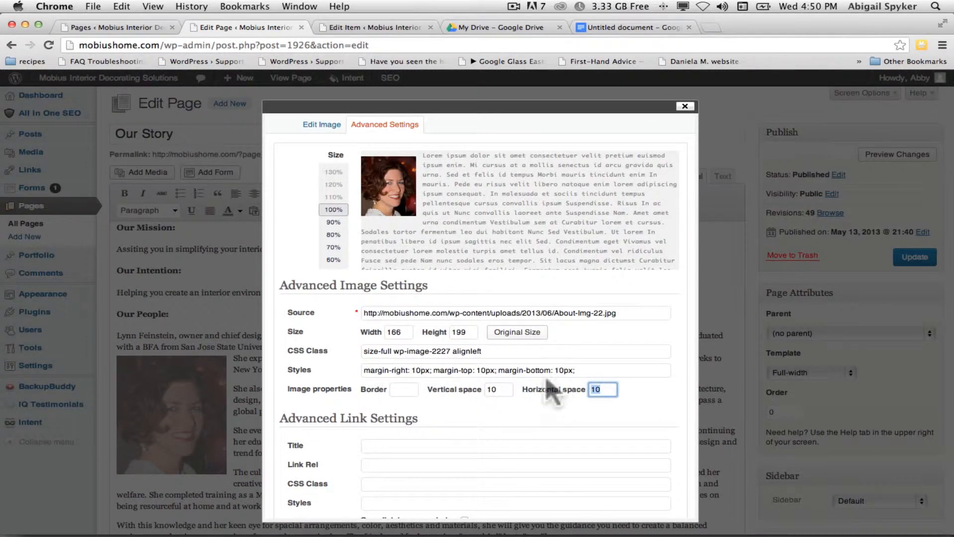
pyautogui.click(503, 371)
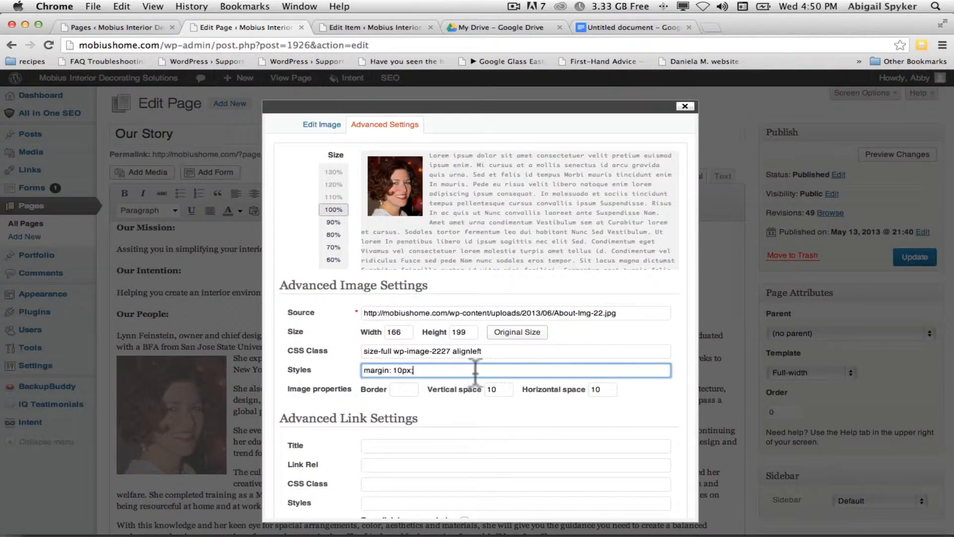
pyautogui.click(497, 388)
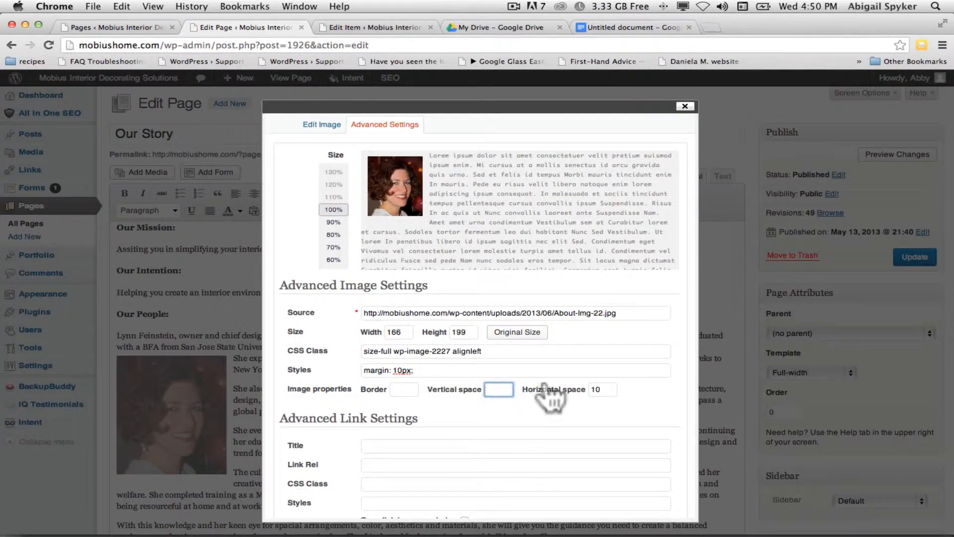
# Step: Restore the portrait's styles to "margin-bottom: 10px; margin-right: 10px; margin-top: 5px;" and cancel the image edit
pyautogui.moveTo(434, 370); pyautogui.dragTo(255, 357)
pyautogui.press('super+a')
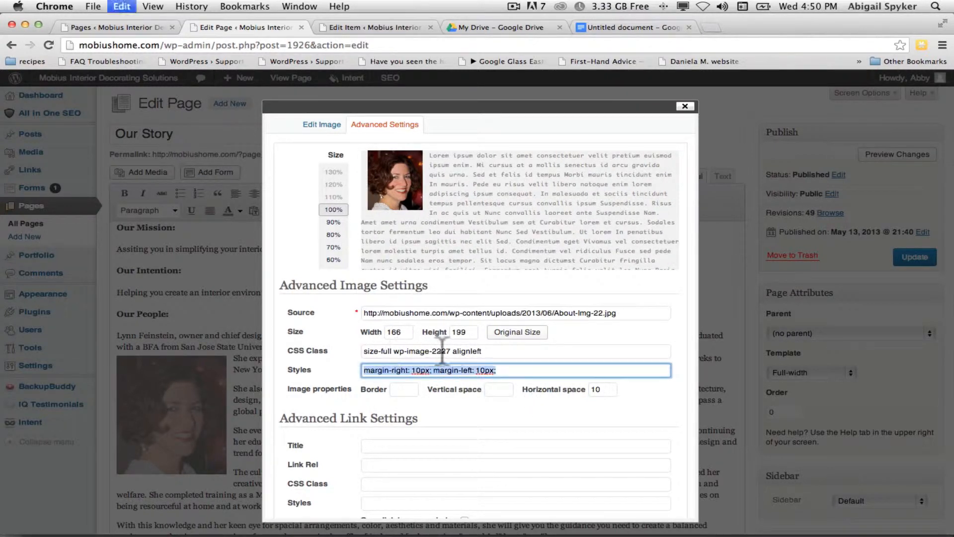
pyautogui.press('super+v')
pyautogui.press('Tab')
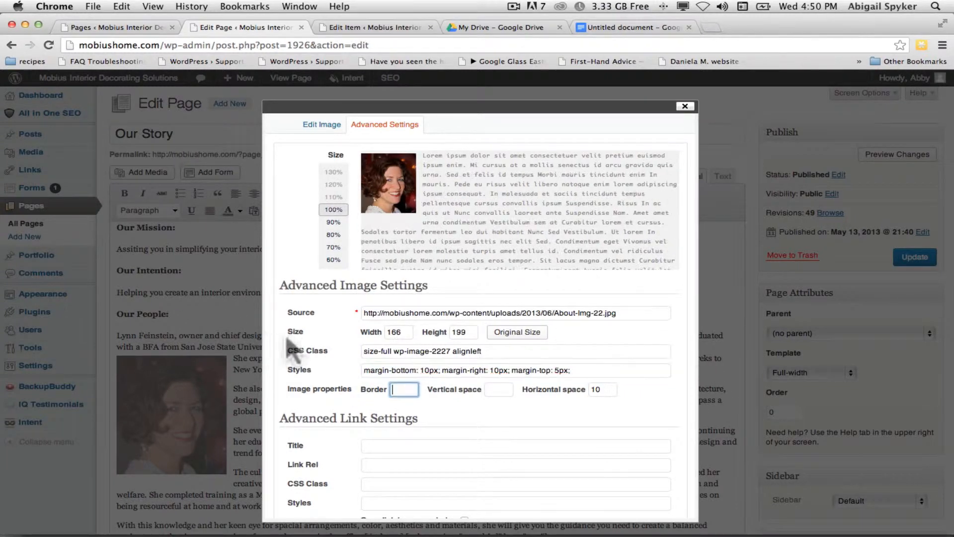
pyautogui.scroll(-3, 314, 351)
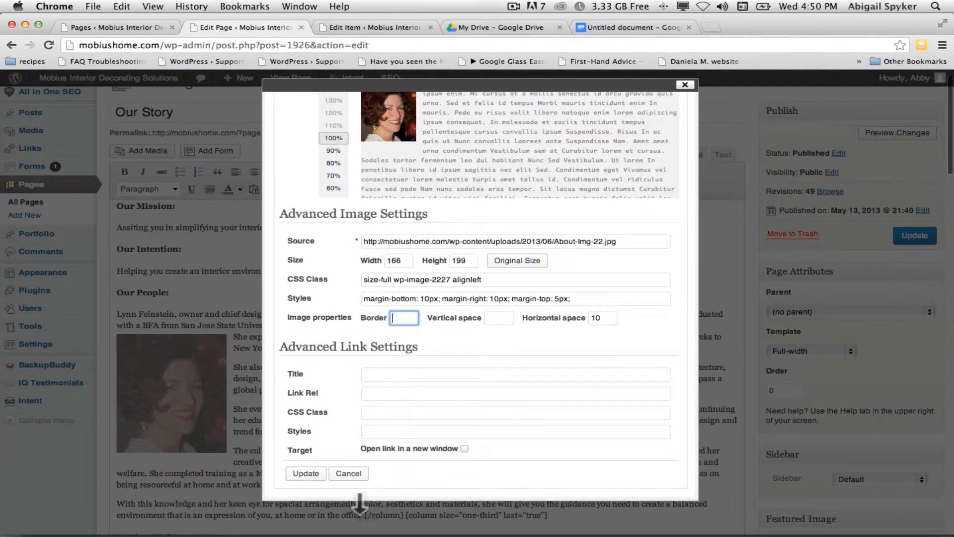
pyautogui.click(348, 474)
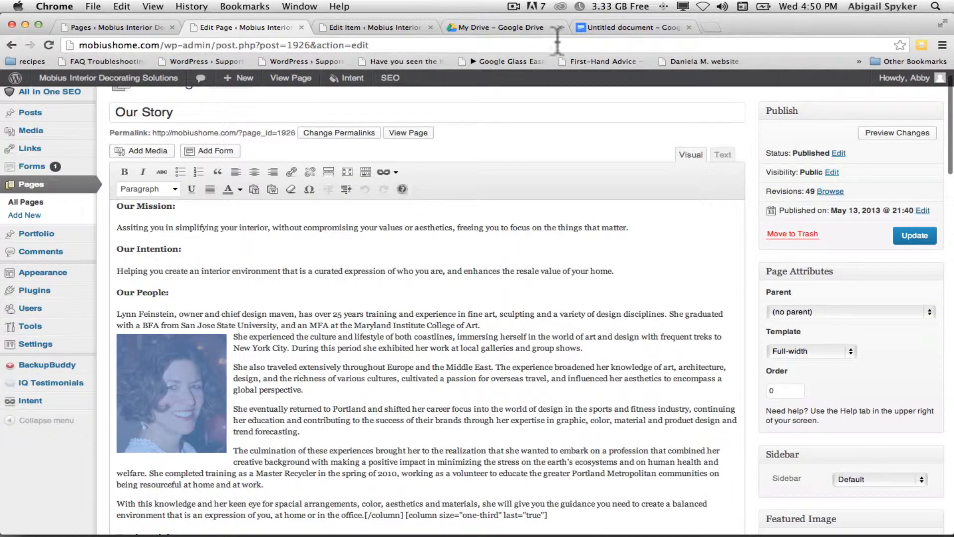
# Step: Check the next topic in the Google document's tutorial list and return to the Our Story page editor
pyautogui.click(616, 29)
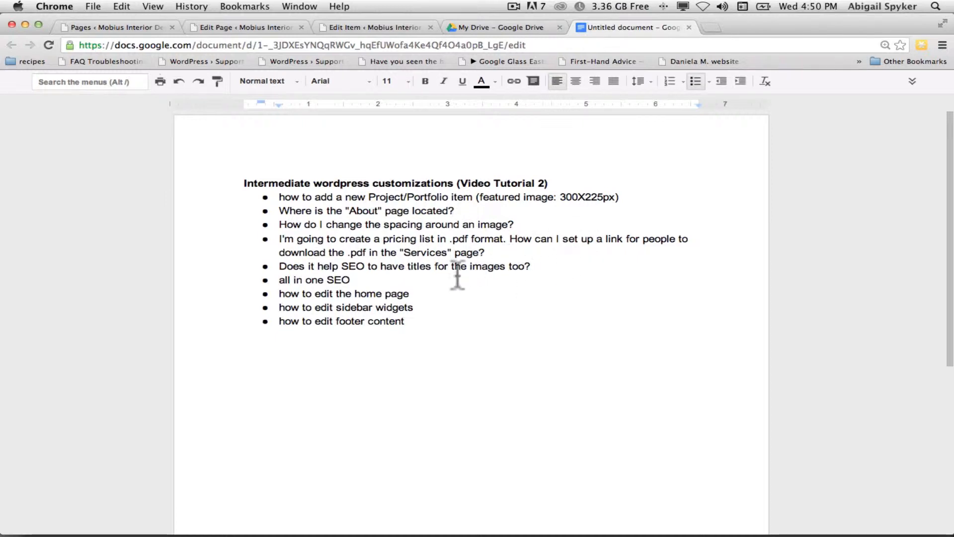
pyautogui.click(339, 29)
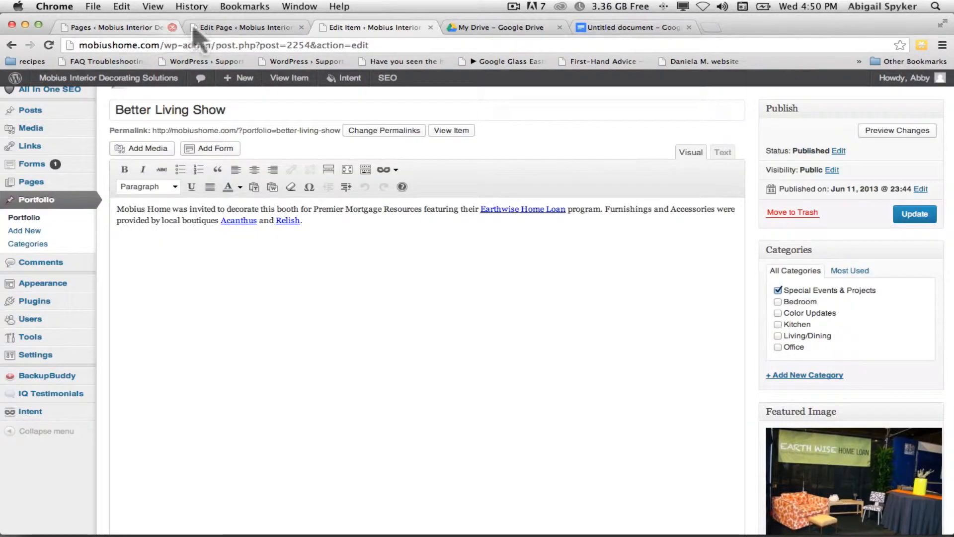
pyautogui.click(225, 29)
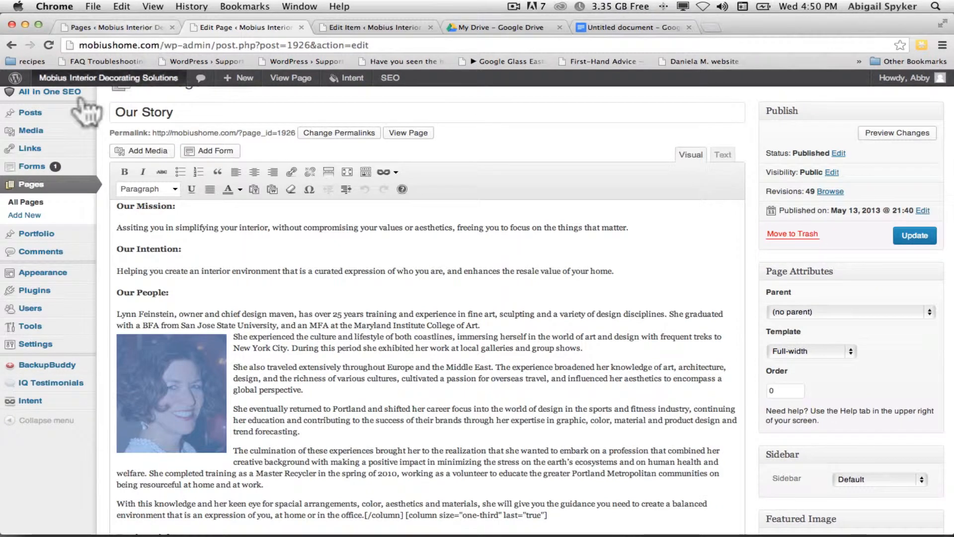
# Step: Visit the live site and open its Services page, titled What We Can Do For You, for editing
pyautogui.moveTo(92, 82)
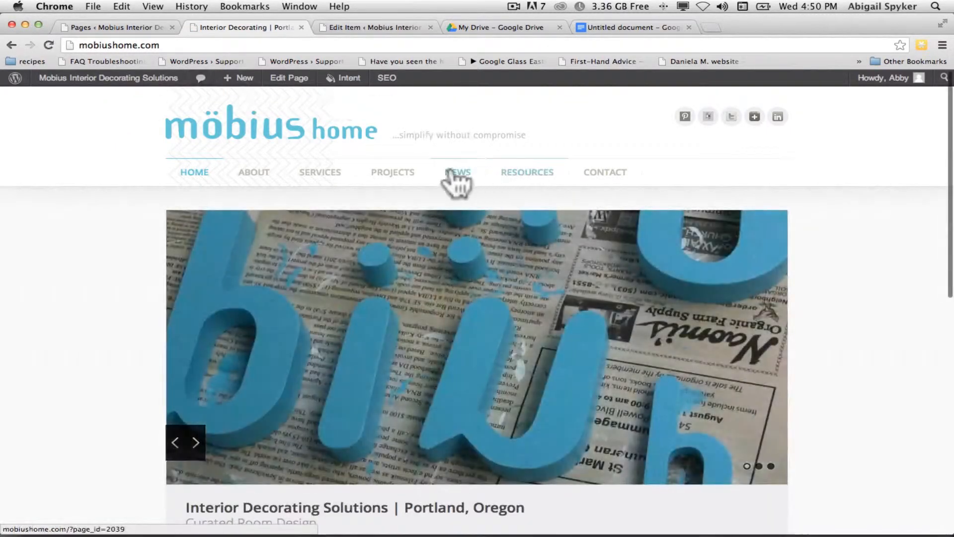
pyautogui.click(324, 180)
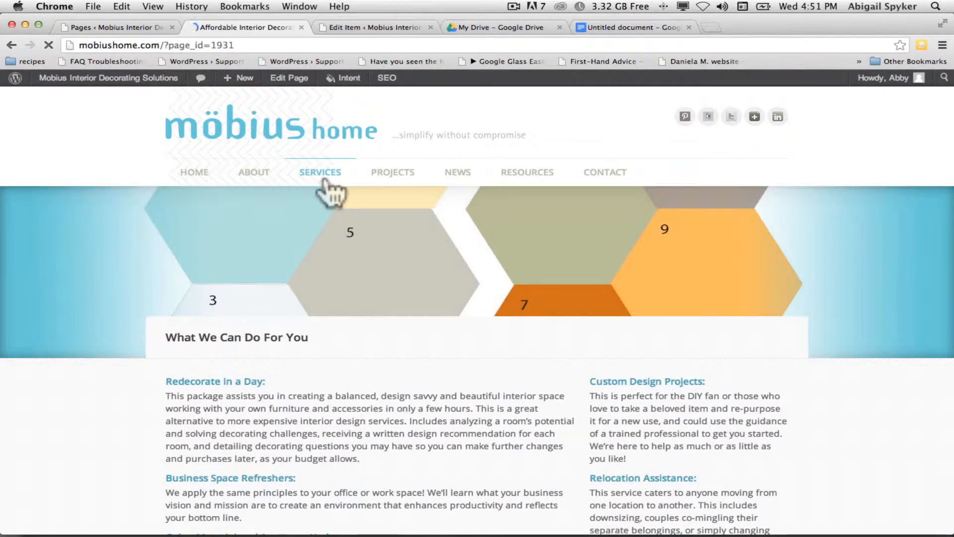
pyautogui.click(288, 80)
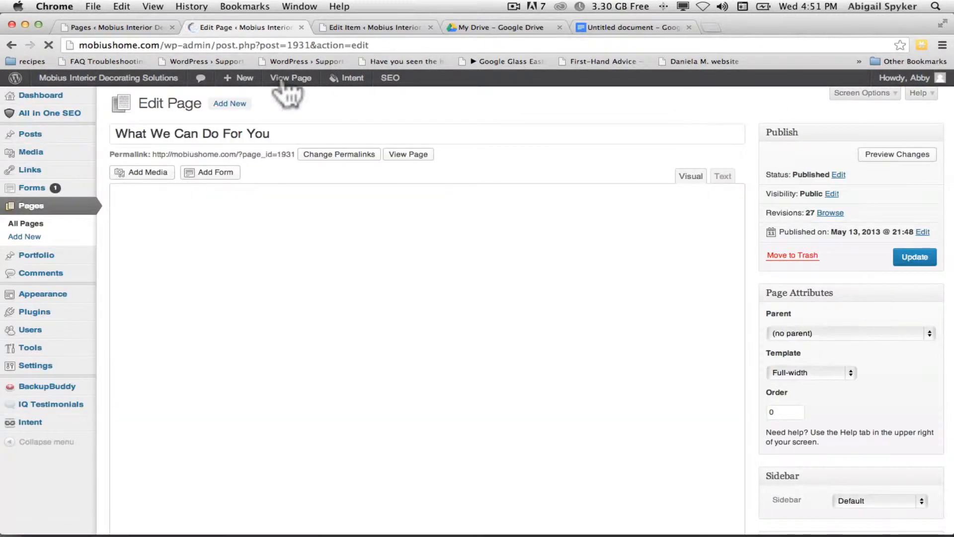
# Step: Add the line "Click Here to download the price list." after the final [/column] tag, correcting the misspelled "download"
pyautogui.scroll(-12, 313, 319)
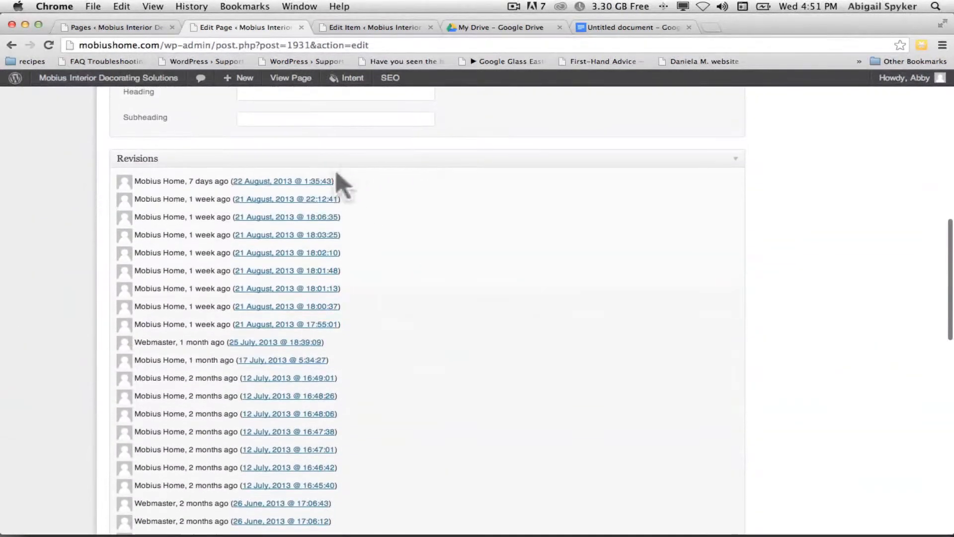
pyautogui.scroll(5, 341, 181)
pyautogui.scroll(-6, 377, 226)
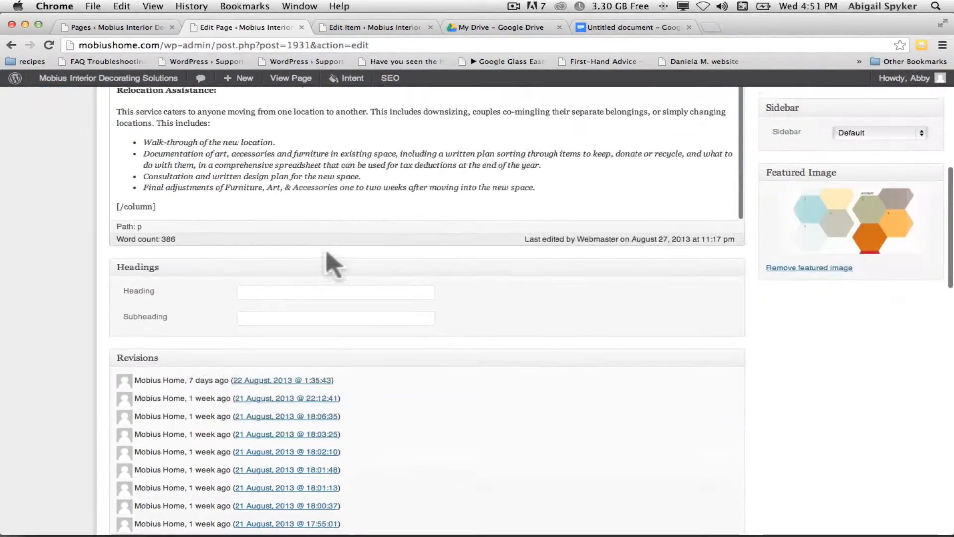
pyautogui.click(273, 199)
pyautogui.press('Return')
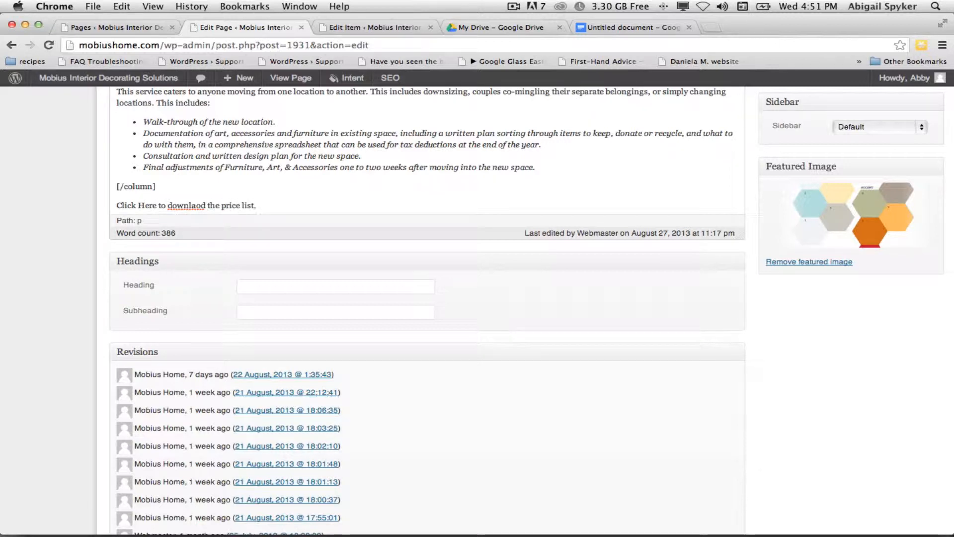
pyautogui.rightClick(191, 205)
pyautogui.click(221, 194)
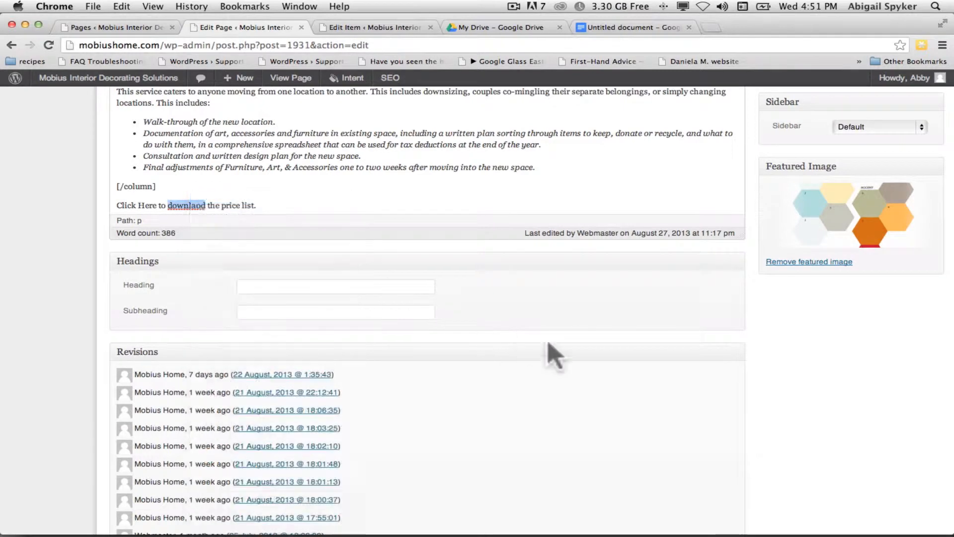
# Step: Open the media upload page in a separate tab and upload sample.pdf from the desktop
pyautogui.scroll(15, 549, 351)
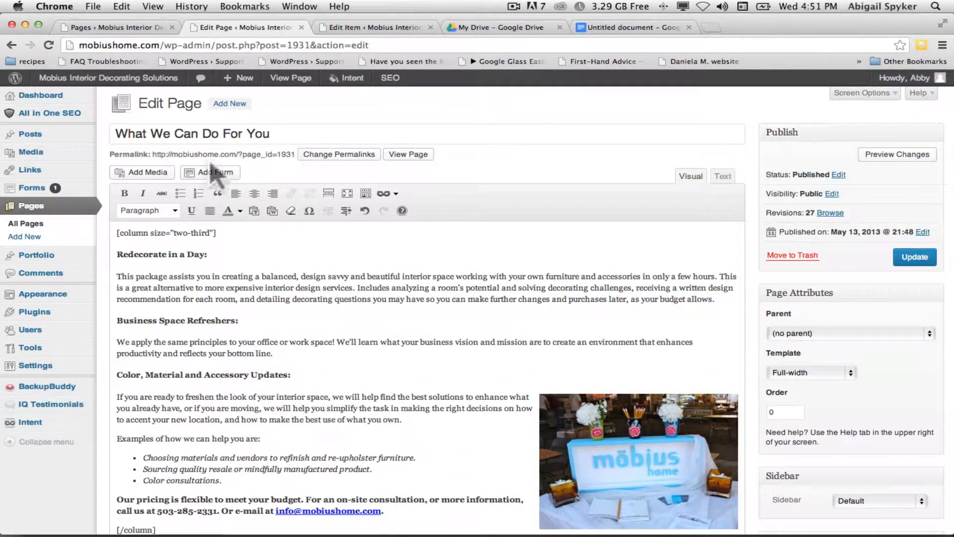
pyautogui.moveTo(35, 154)
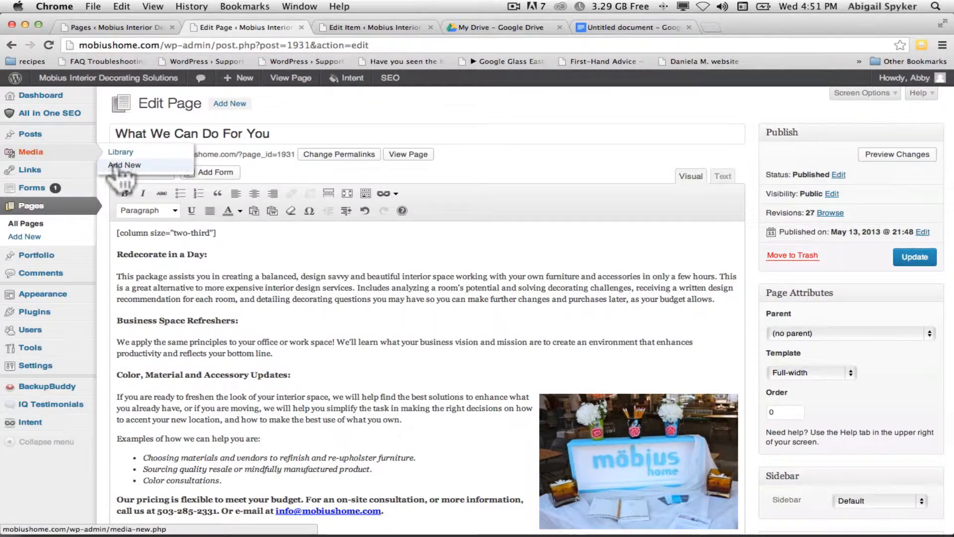
pyautogui.keyDown('super'); pyautogui.click(122, 165); pyautogui.keyUp('super')
pyautogui.click(322, 27)
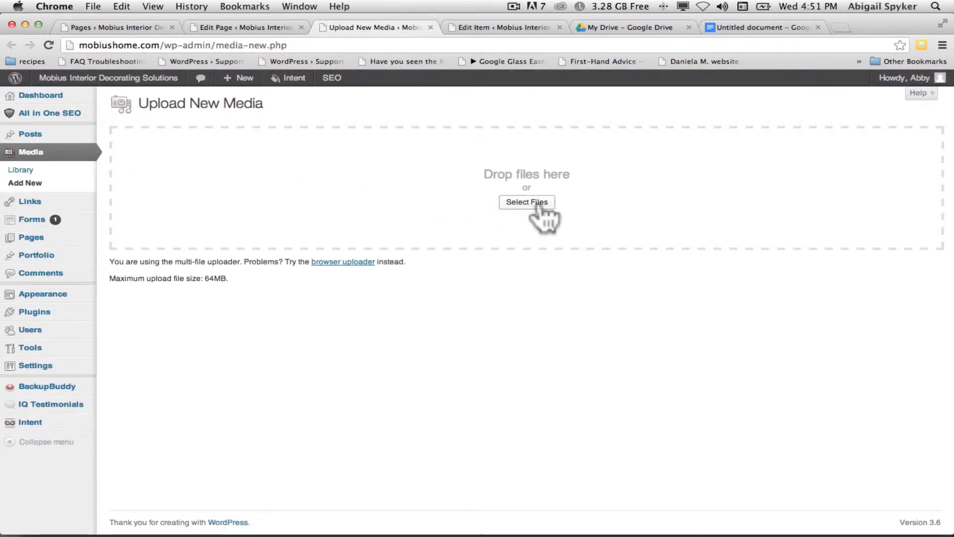
pyautogui.press('F11')
pyautogui.press('F11')
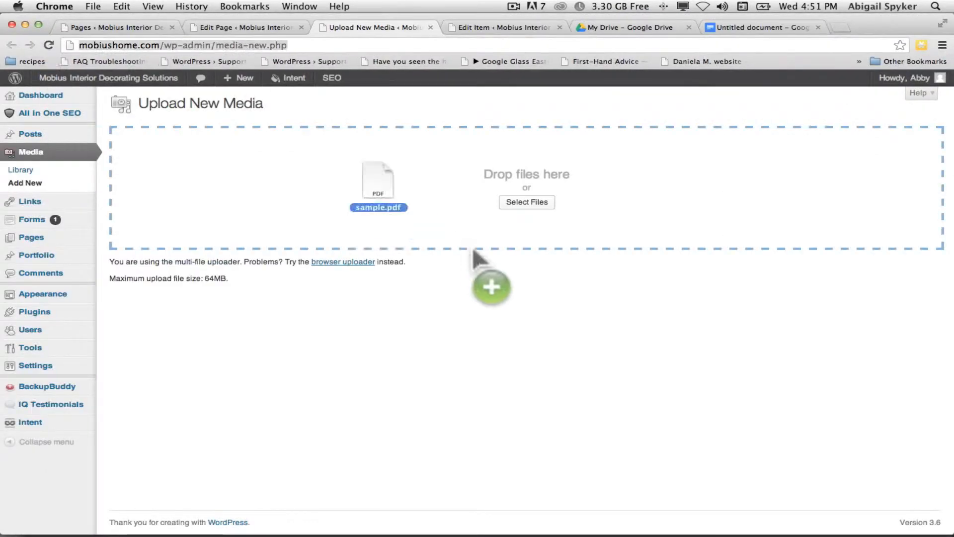
pyautogui.moveTo(474, 251); pyautogui.dragTo(430, 206)
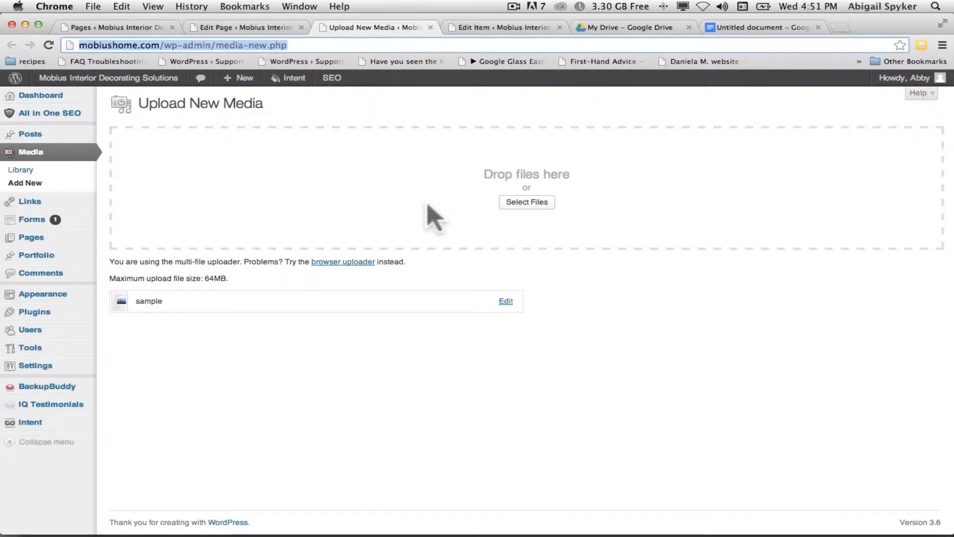
# Step: Open the uploaded sample file's details for editing and copy its complete file URL
pyautogui.click(505, 302)
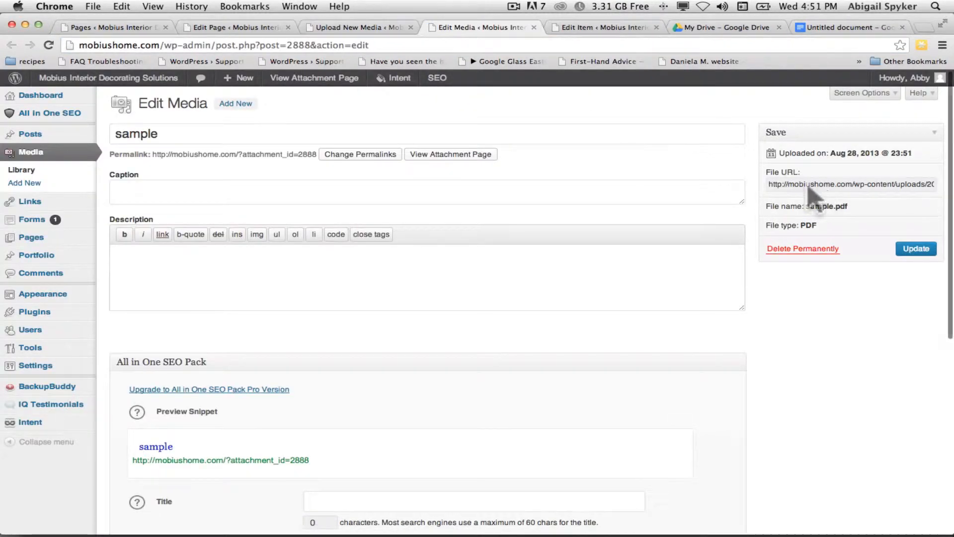
pyautogui.click(782, 186)
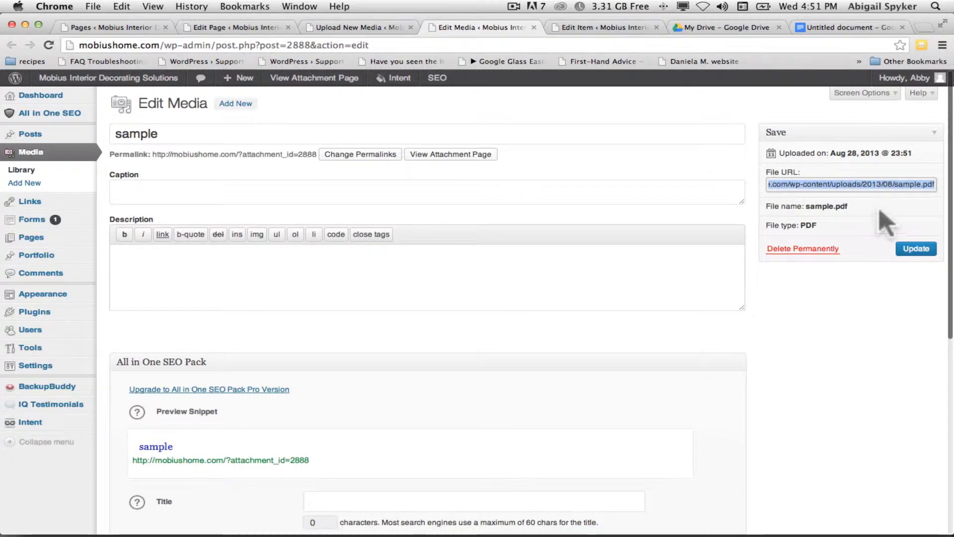
pyautogui.click(927, 186)
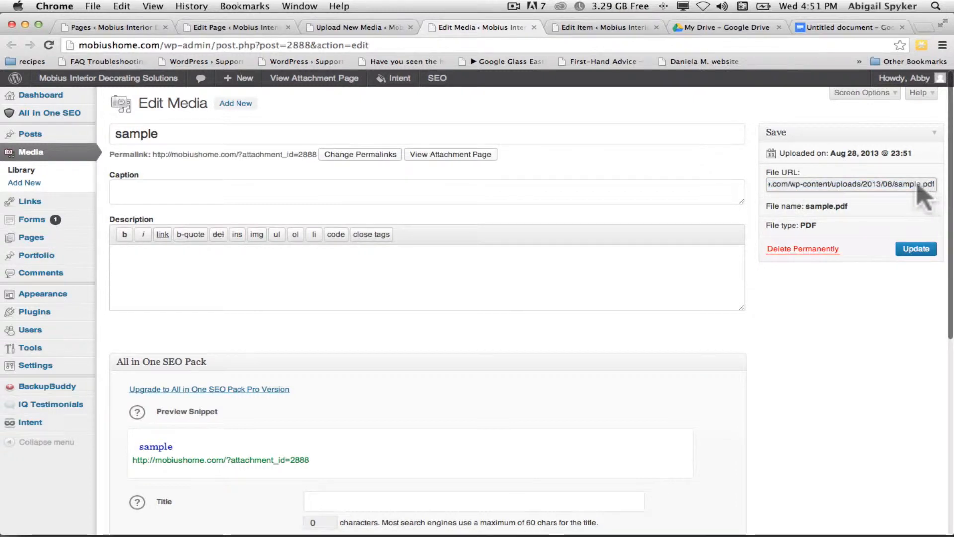
pyautogui.click(917, 186)
pyautogui.press('super+c')
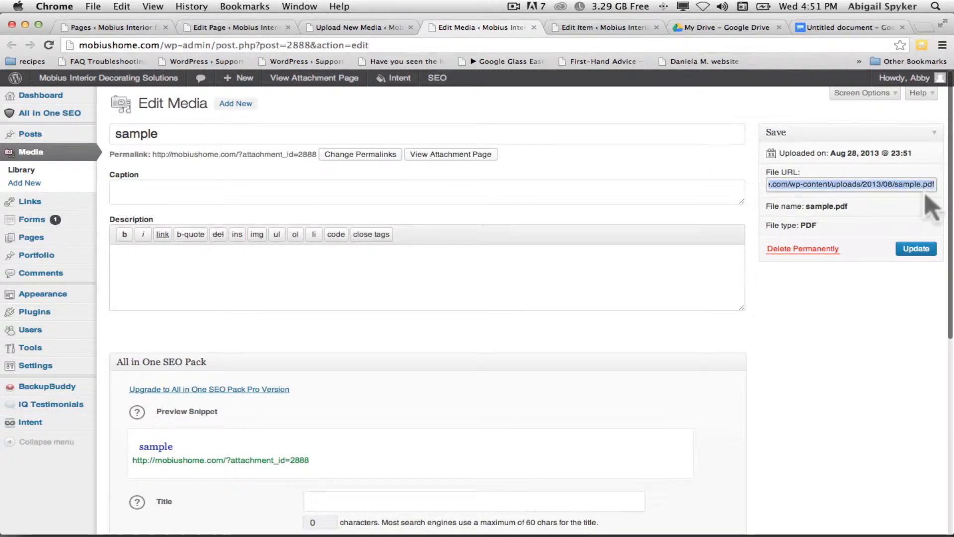
# Step: Link "Click Here" in the What We Can Do For You page to the copied sample.pdf URL, titled "Price List", and update the page
pyautogui.click(244, 28)
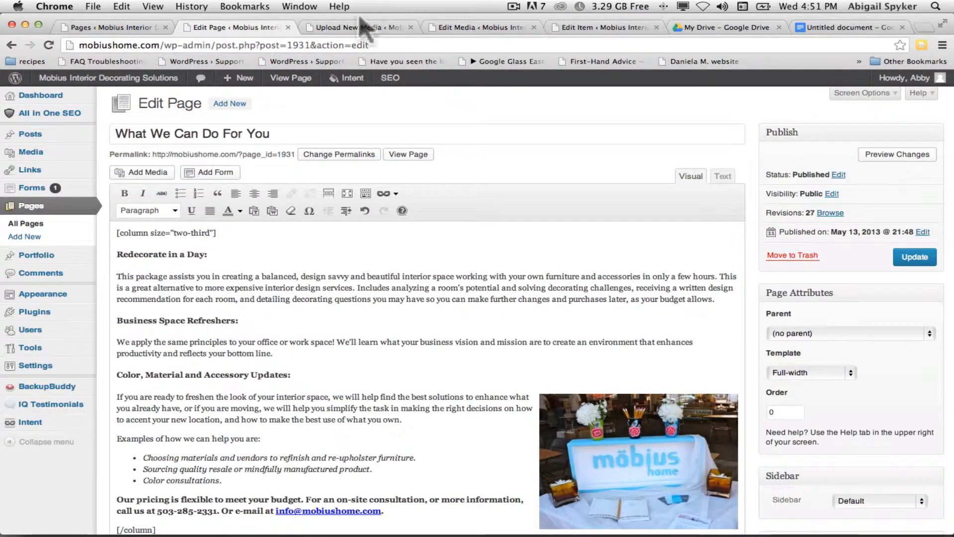
pyautogui.scroll(-15, 223, 405)
pyautogui.scroll(5, 224, 404)
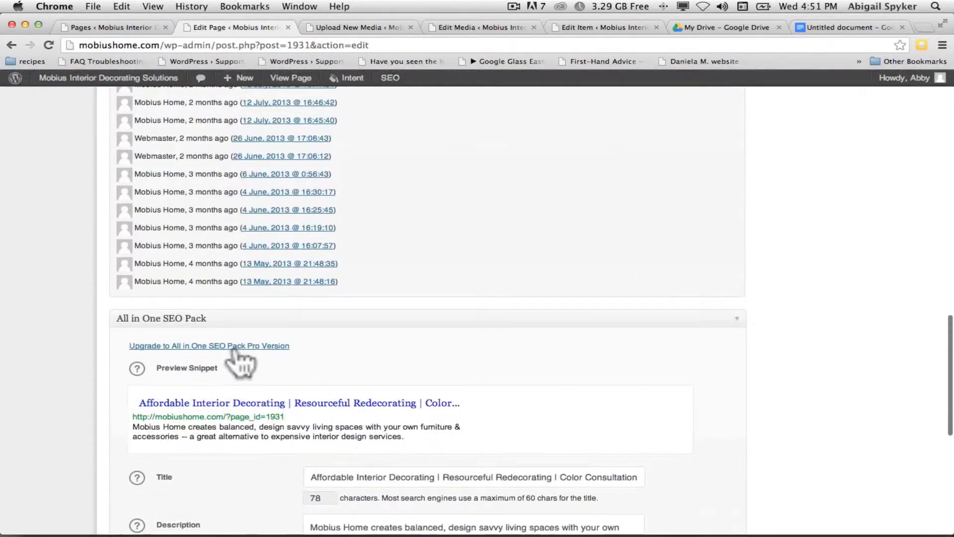
pyautogui.scroll(10, 233, 350)
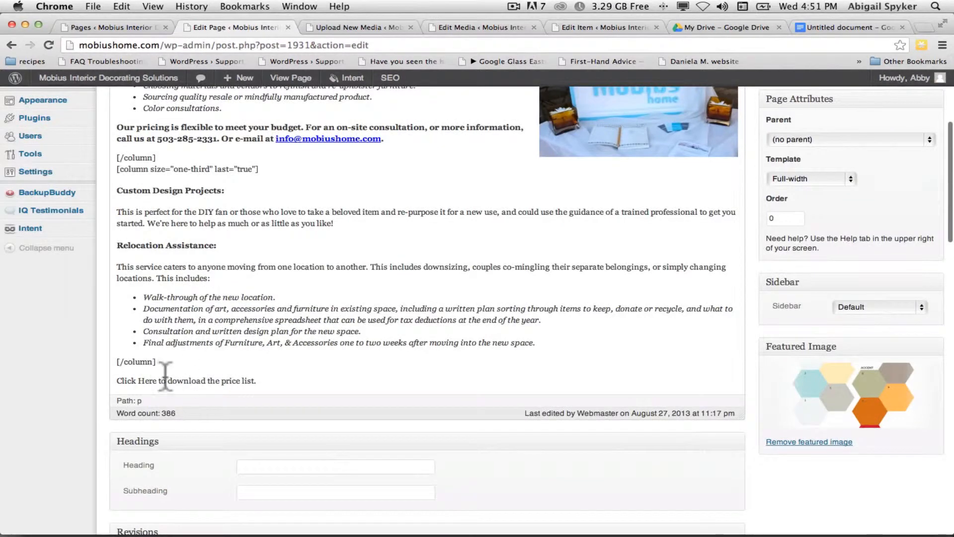
pyautogui.moveTo(145, 382); pyautogui.dragTo(120, 383)
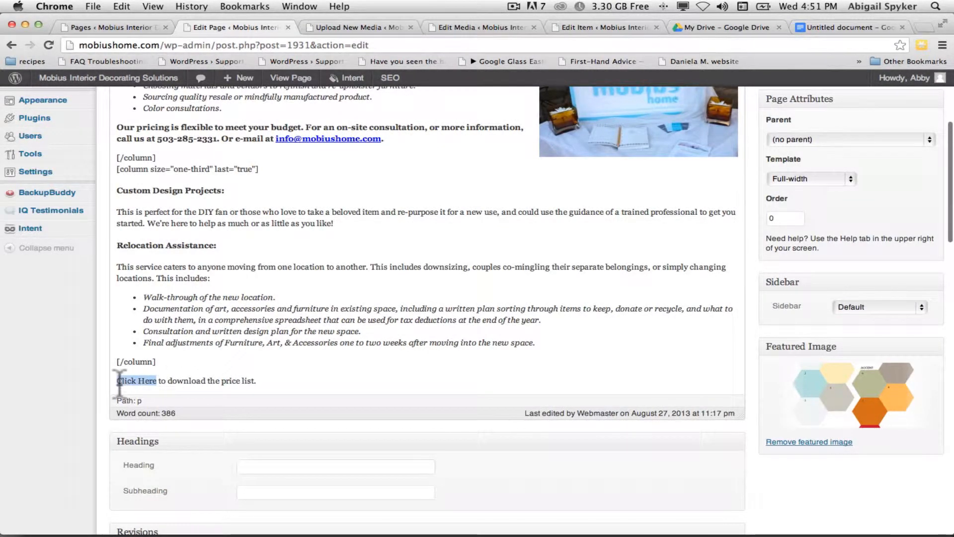
pyautogui.scroll(5, 43, 386)
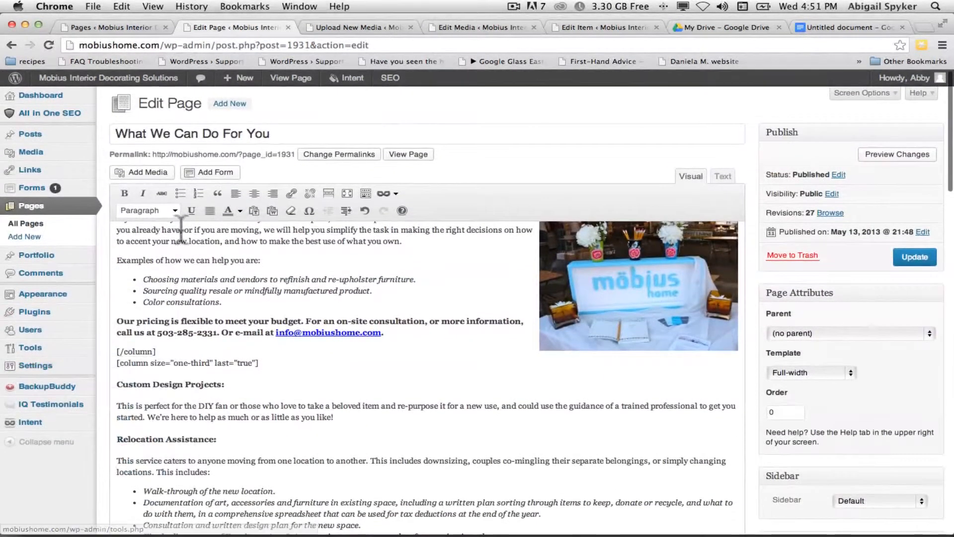
pyautogui.click(291, 194)
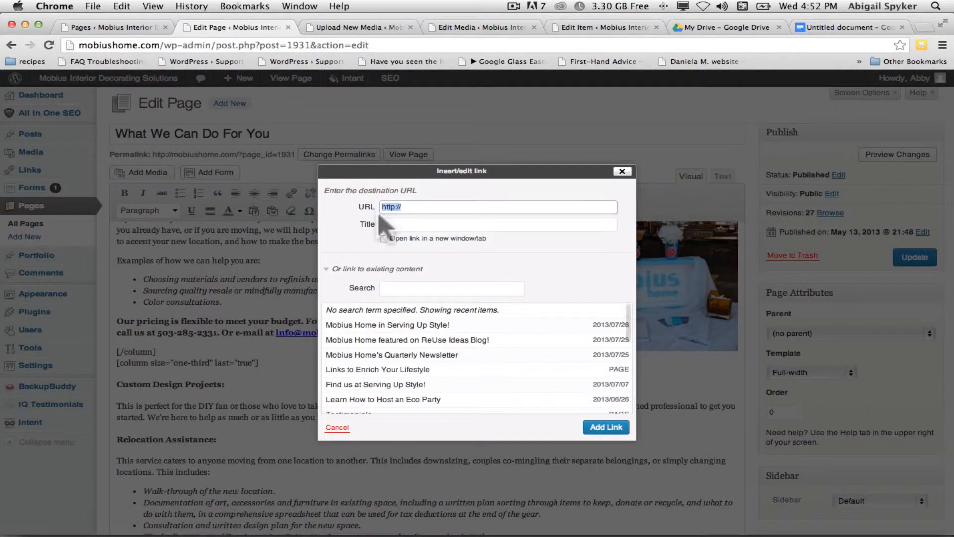
pyautogui.press('super+v')
pyautogui.click(431, 224)
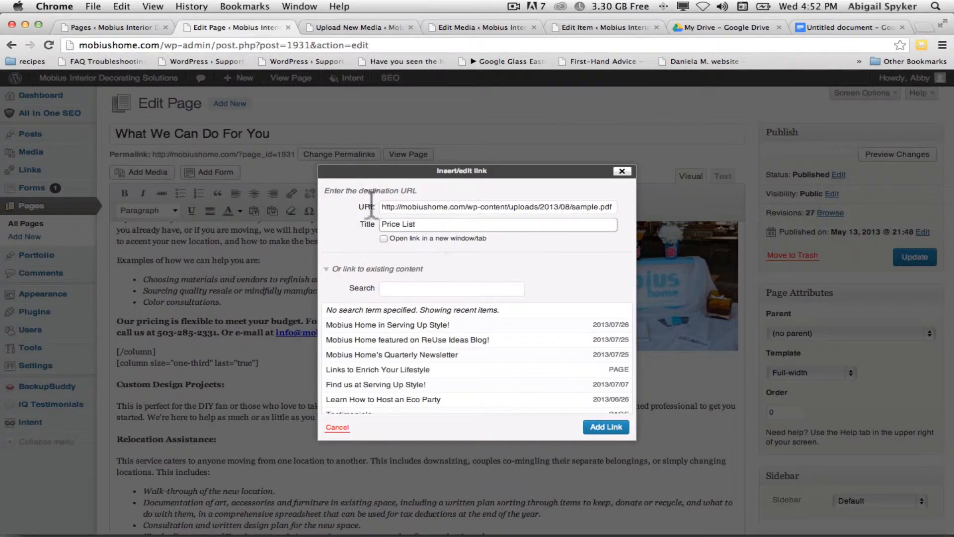
pyautogui.click(608, 428)
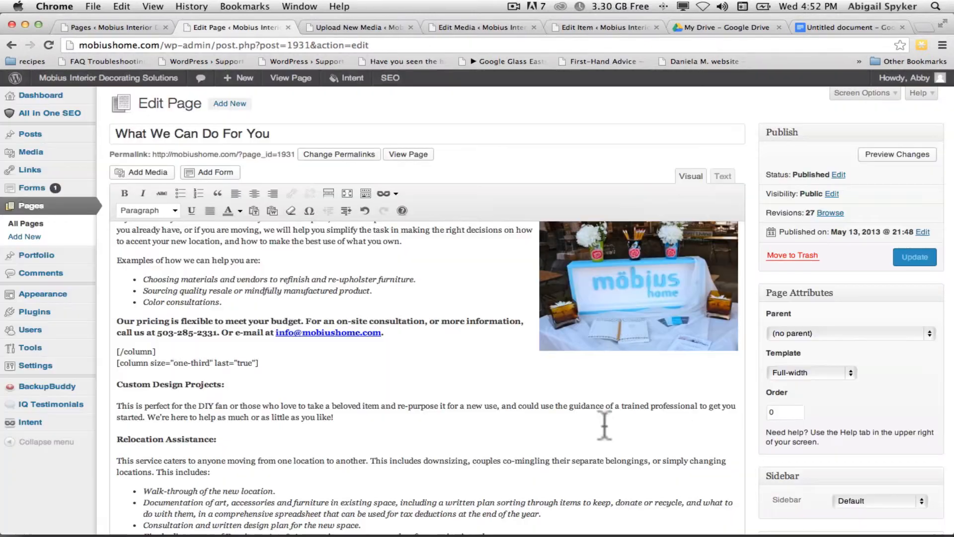
pyautogui.click(915, 257)
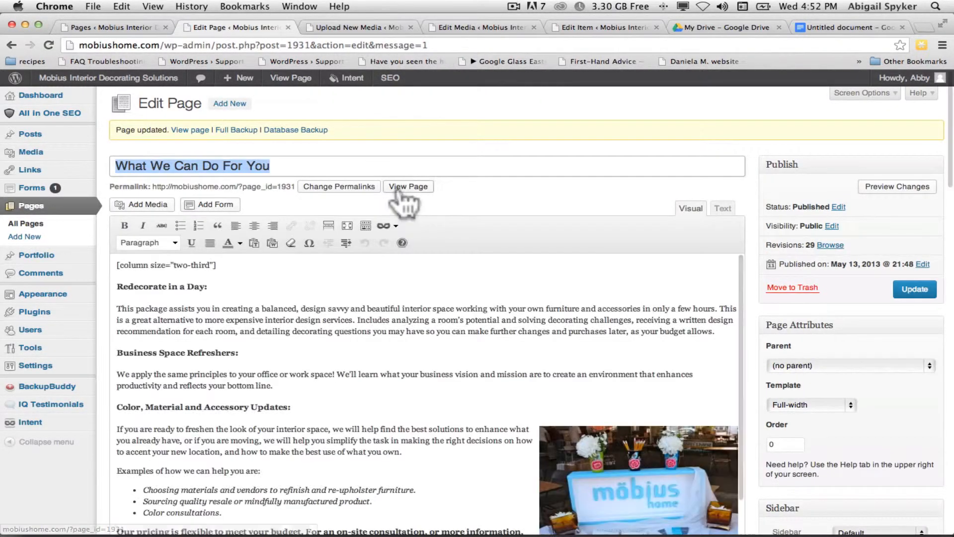
# Step: View the updated Services page in a new tab, test its "Click Here" price list link, and return to the page
pyautogui.keyDown('super'); pyautogui.click(407, 186); pyautogui.keyUp('super')
pyautogui.click(327, 26)
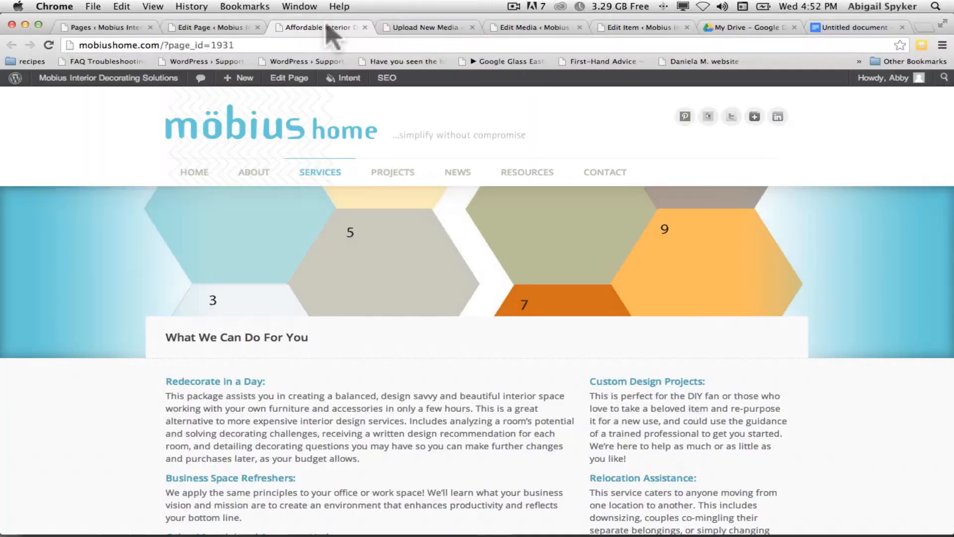
pyautogui.scroll(-15, 351, 234)
pyautogui.scroll(5, 351, 234)
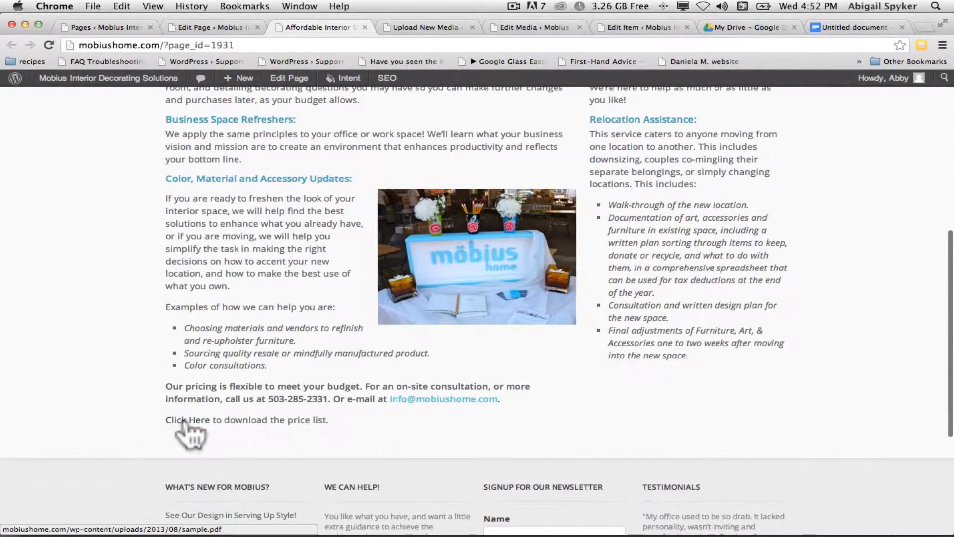
pyautogui.click(184, 420)
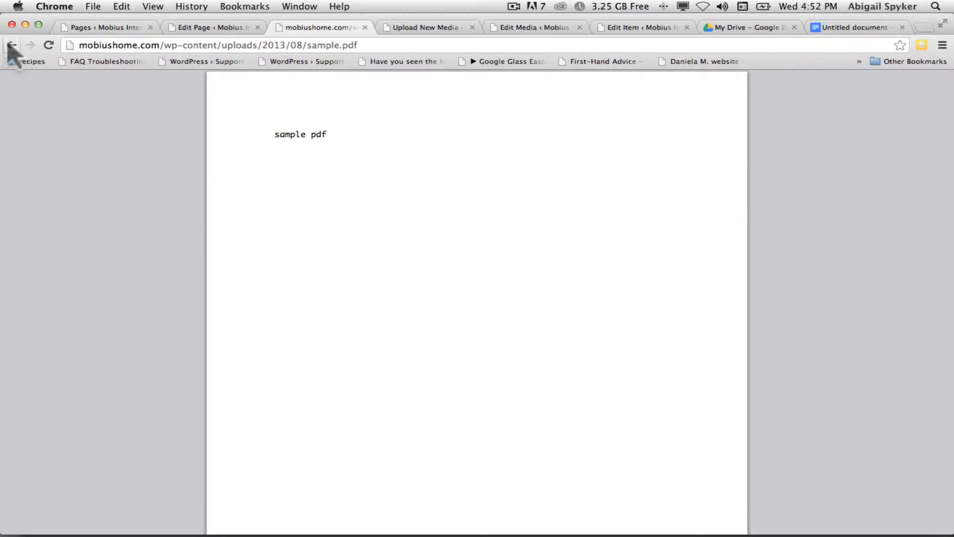
pyautogui.click(10, 46)
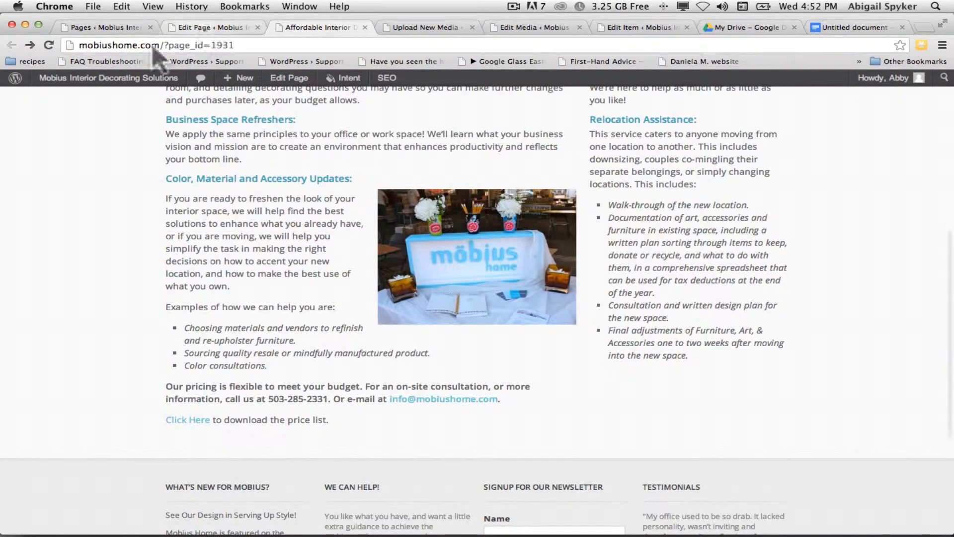
# Step: Delete the "Click Here to download the price list." line from the What We Can Do For You page and update it
pyautogui.click(211, 27)
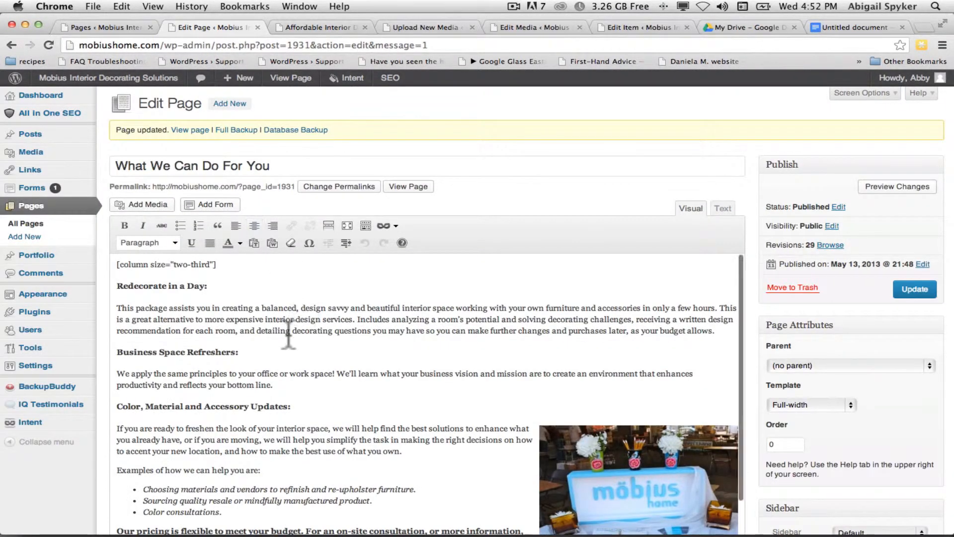
pyautogui.scroll(-20, 283, 334)
pyautogui.scroll(15, 268, 327)
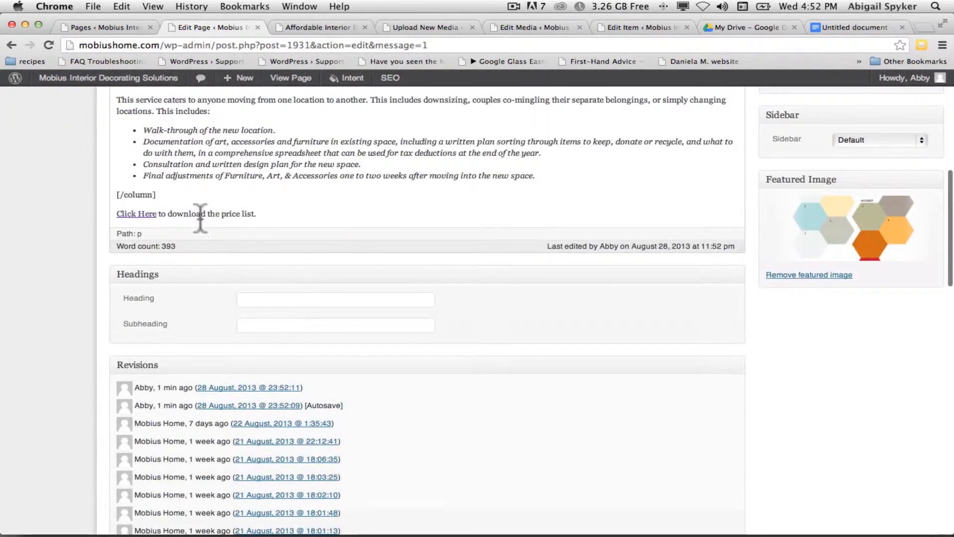
pyautogui.tripleClick(198, 215)
pyautogui.press('BackSpace')
pyautogui.scroll(10, 630, 435)
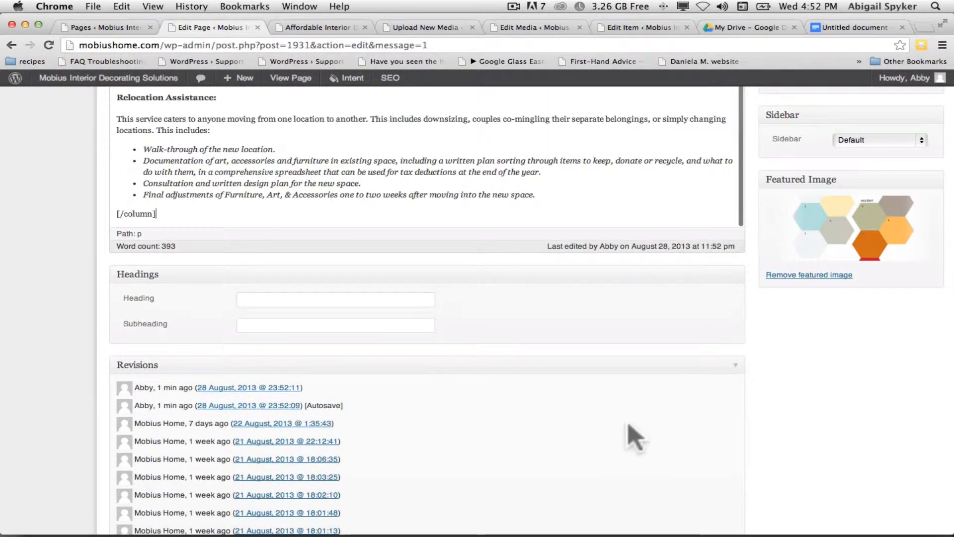
pyautogui.click(915, 135)
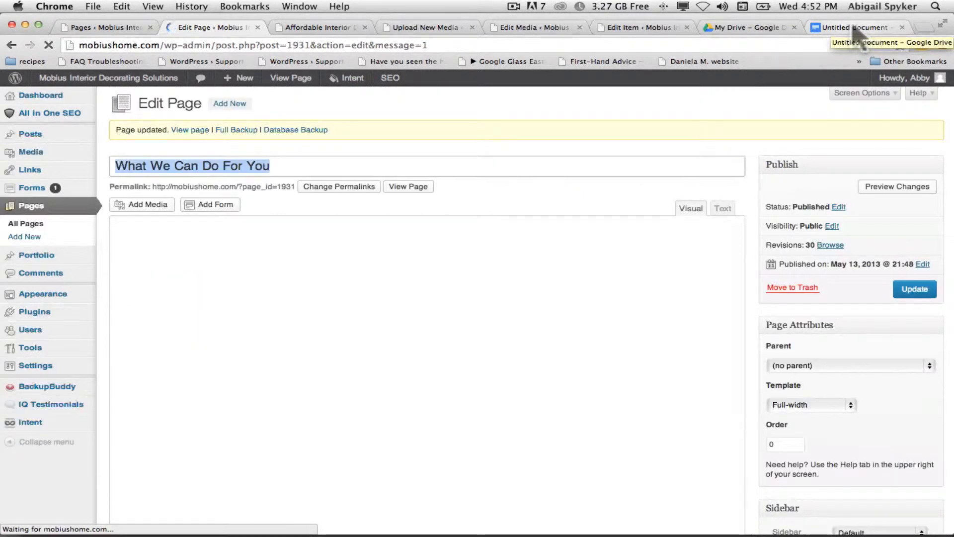
# Step: Check the remaining topics in the Google document's tutorial list, then look over the live Services page down to its footer
pyautogui.click(854, 29)
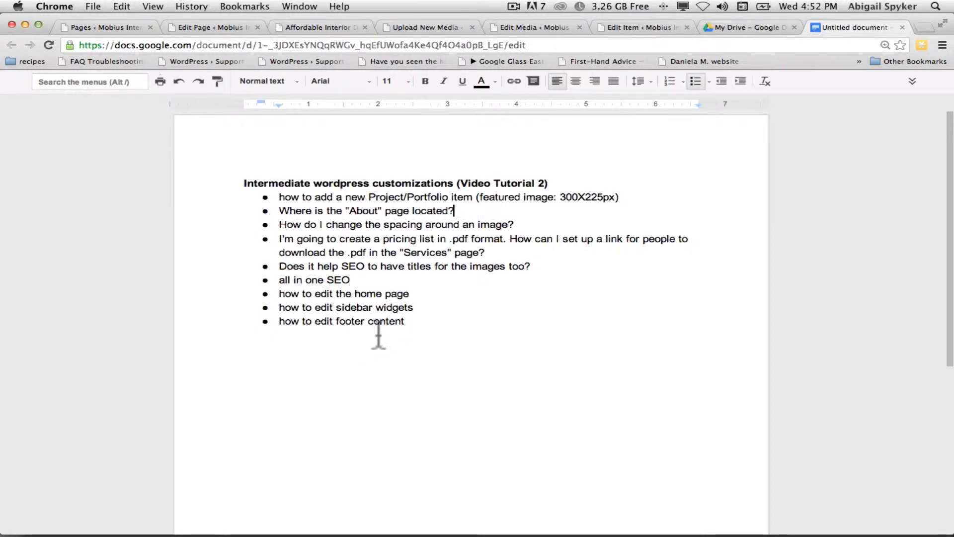
pyautogui.click(609, 27)
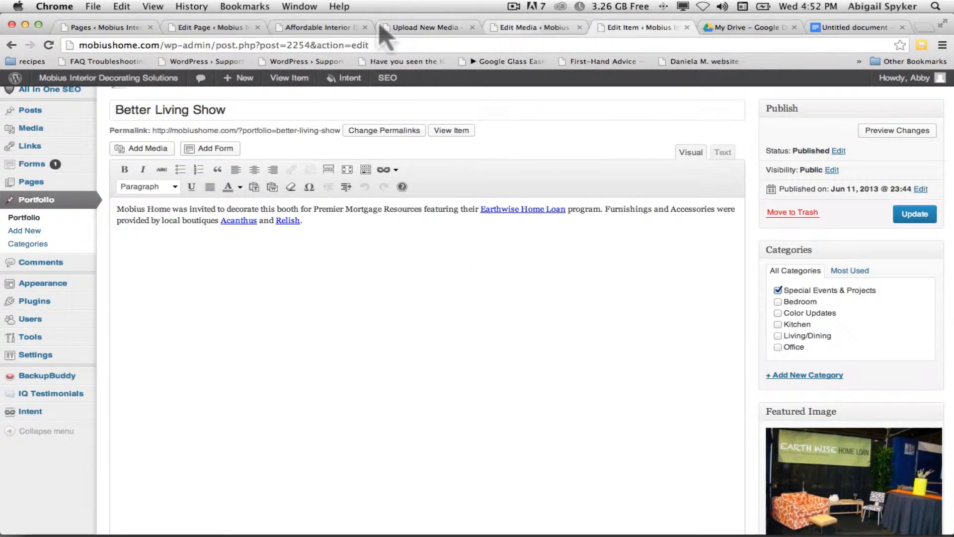
pyautogui.click(218, 27)
pyautogui.click(280, 28)
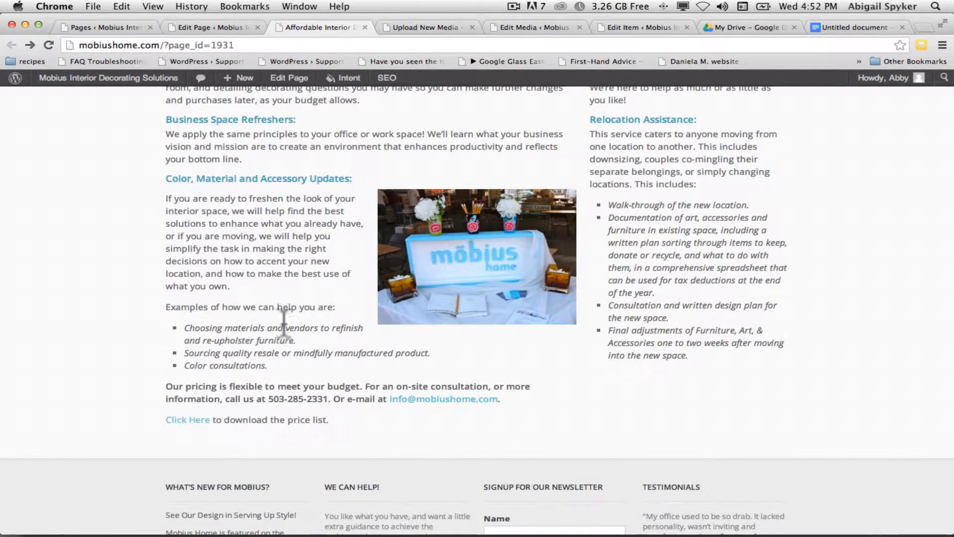
pyautogui.scroll(-5, 248, 445)
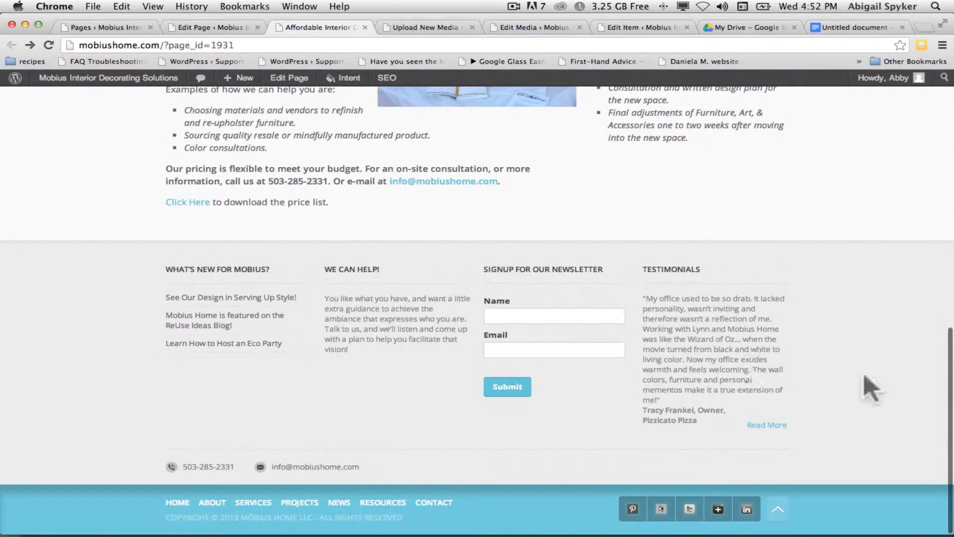
pyautogui.scroll(15, 532, 373)
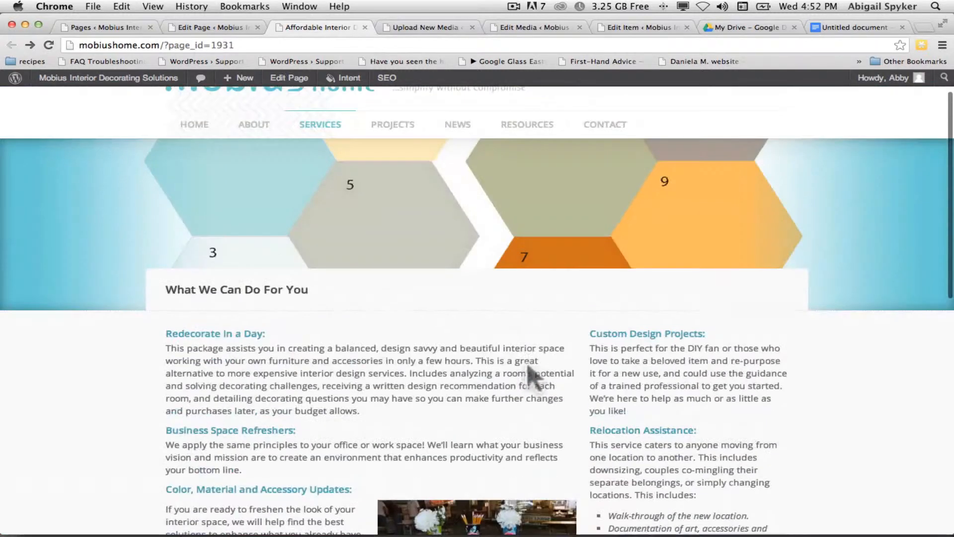
# Step: Look over the live site's About, Projects and News pages
pyautogui.click(255, 126)
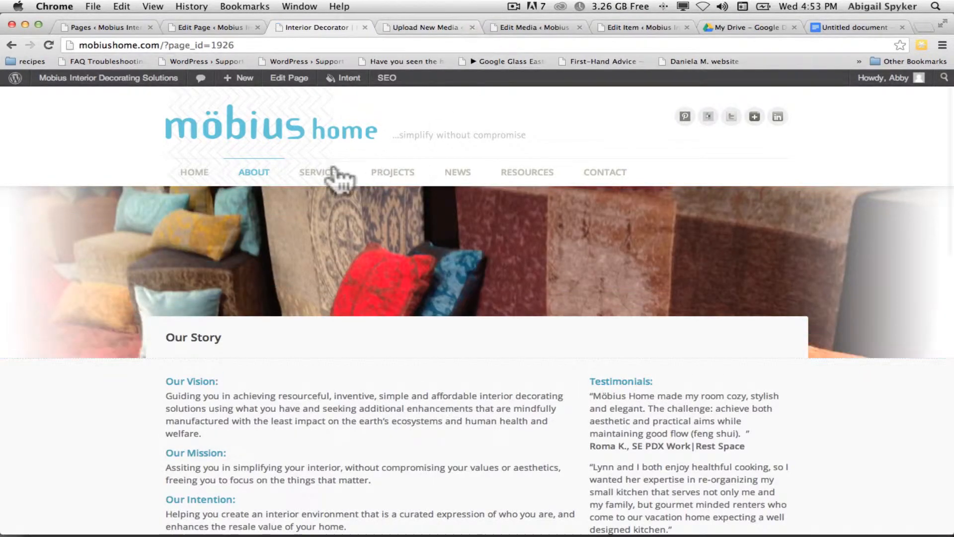
pyautogui.click(401, 175)
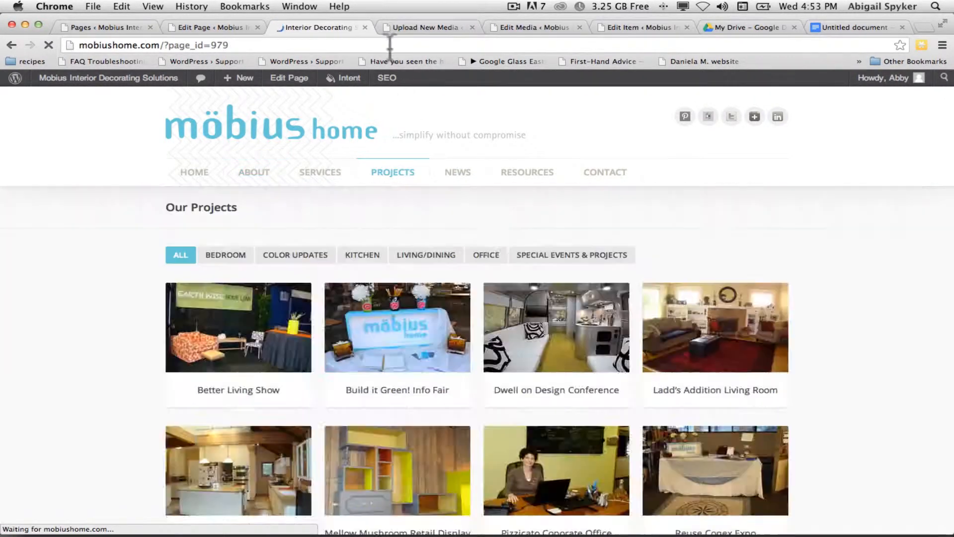
pyautogui.click(459, 173)
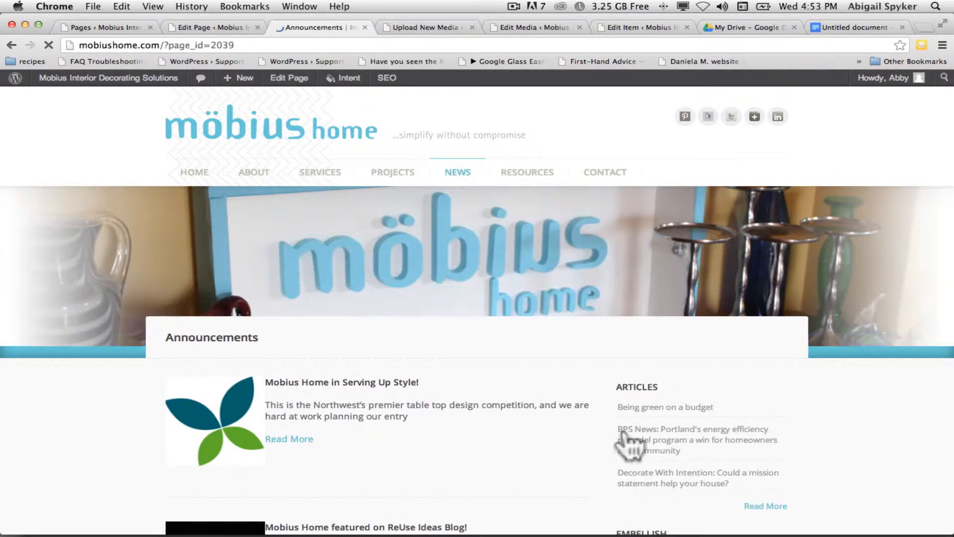
# Step: Close the Upload New Media, Edit Media, Edit Item and My Drive pages, then return to the tutorial topic document
pyautogui.click(473, 27)
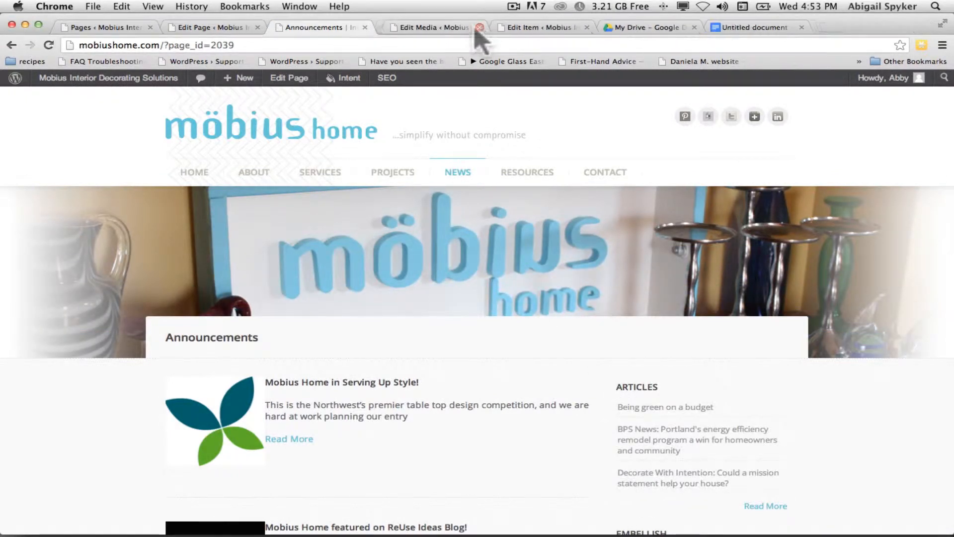
pyautogui.click(473, 28)
pyautogui.click(473, 29)
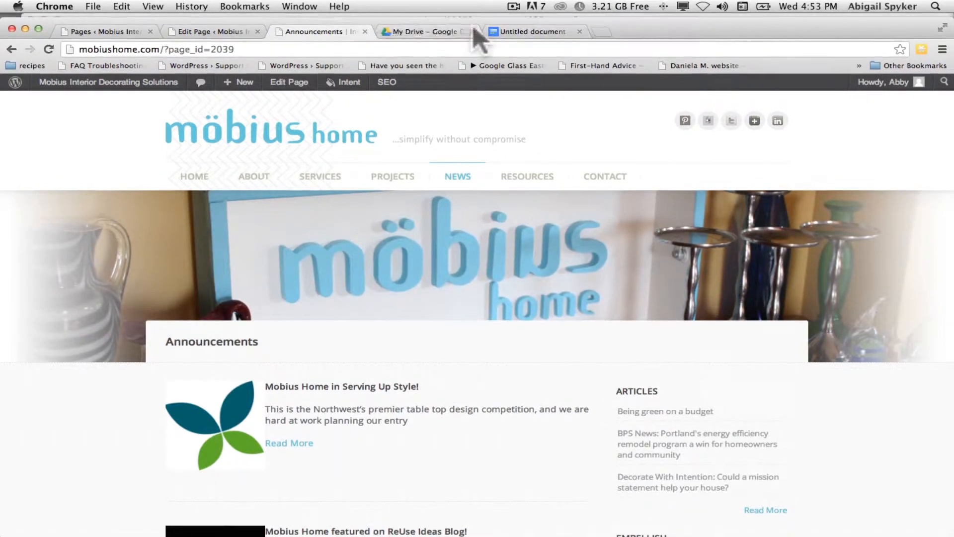
pyautogui.click(472, 33)
pyautogui.click(472, 32)
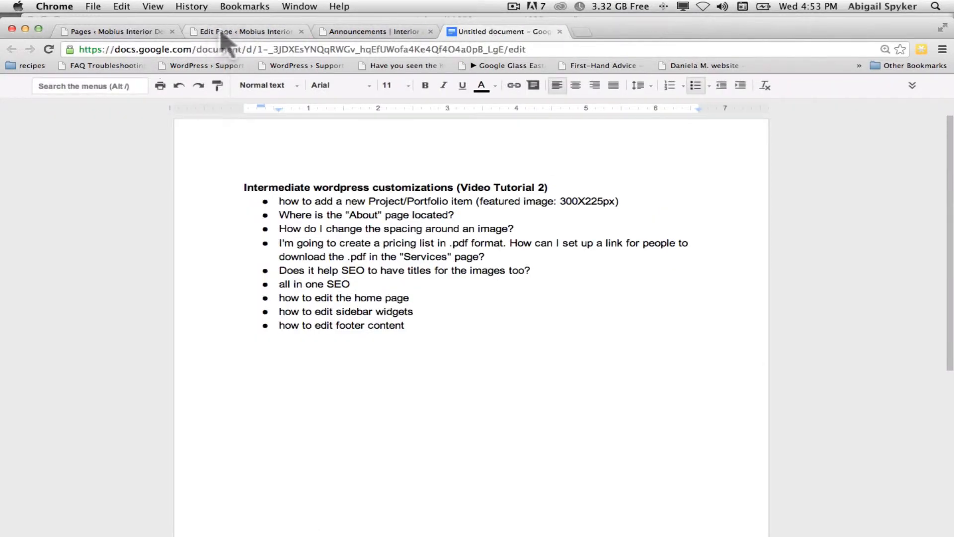
# Step: Go to the WordPress widget settings and expand the custom menu widget in Footer Column 1
pyautogui.click(223, 31)
pyautogui.moveTo(75, 359)
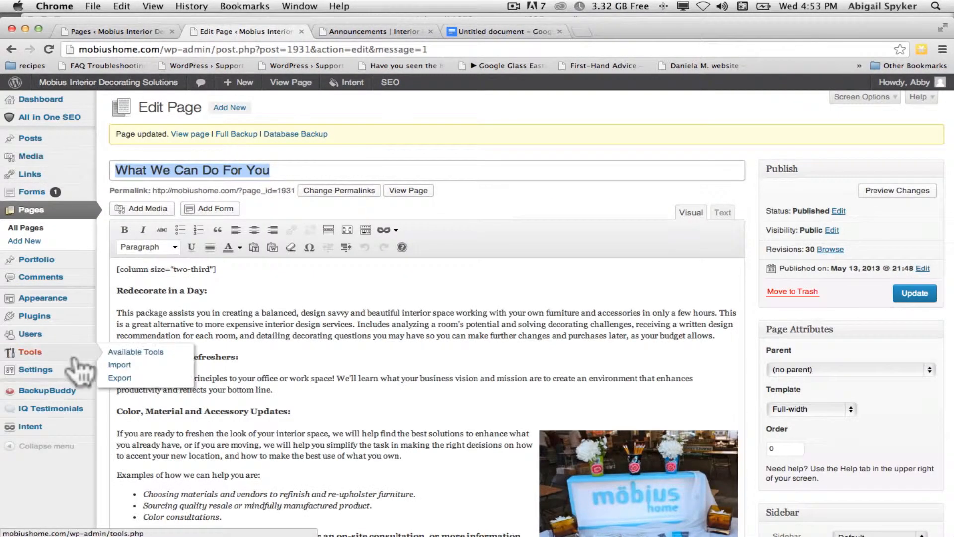
pyautogui.moveTo(59, 301)
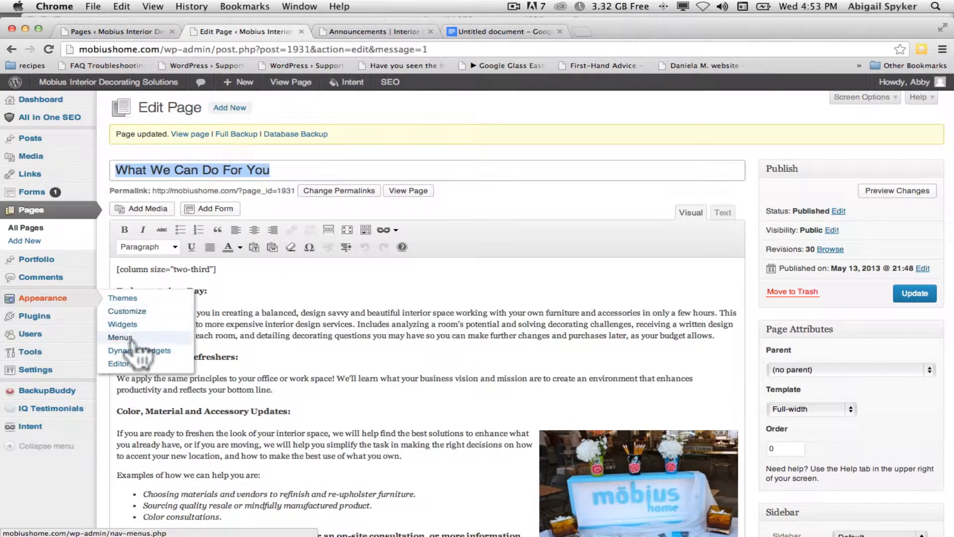
pyautogui.click(130, 328)
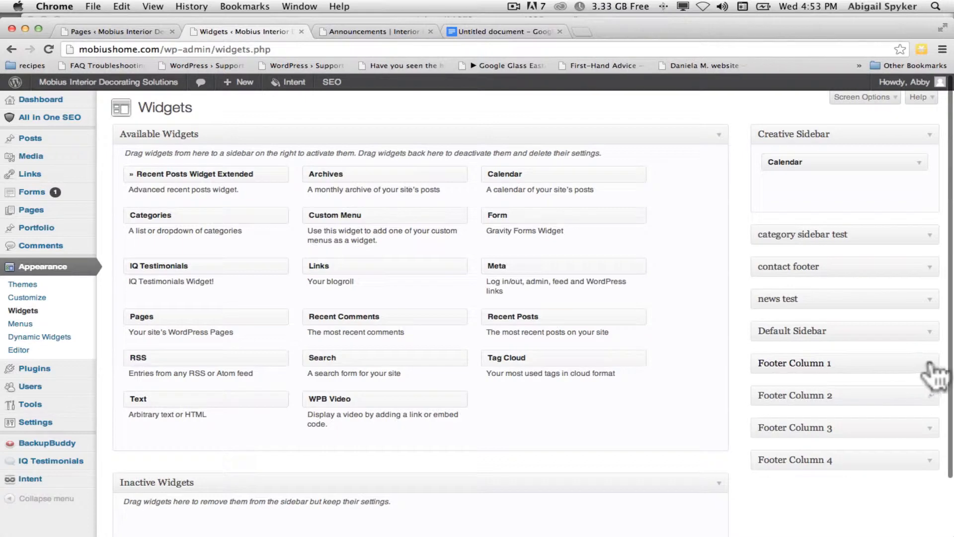
pyautogui.click(929, 363)
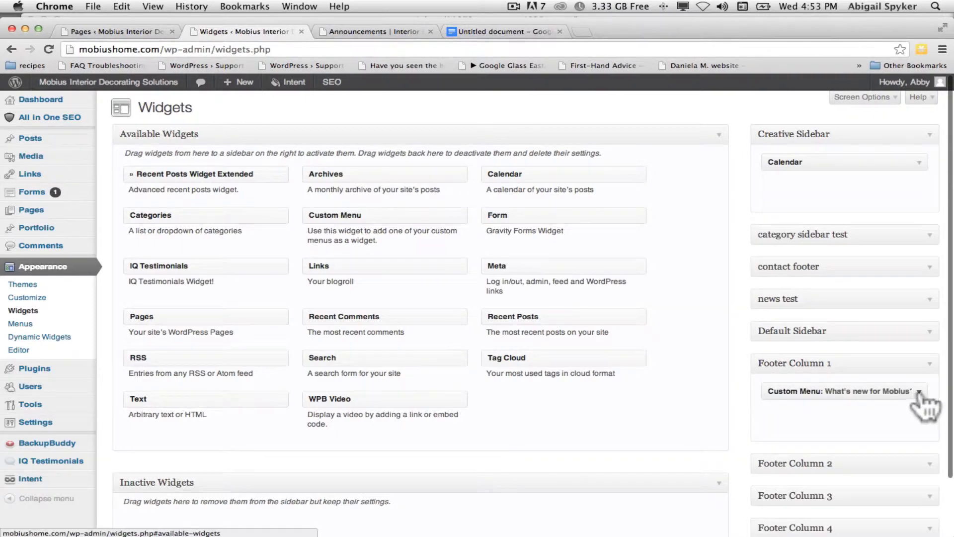
pyautogui.click(920, 391)
# Step: Expand the "We can Help!" text widget in Footer Column 2 and examine its title and body text
pyautogui.scroll(-3, 894, 348)
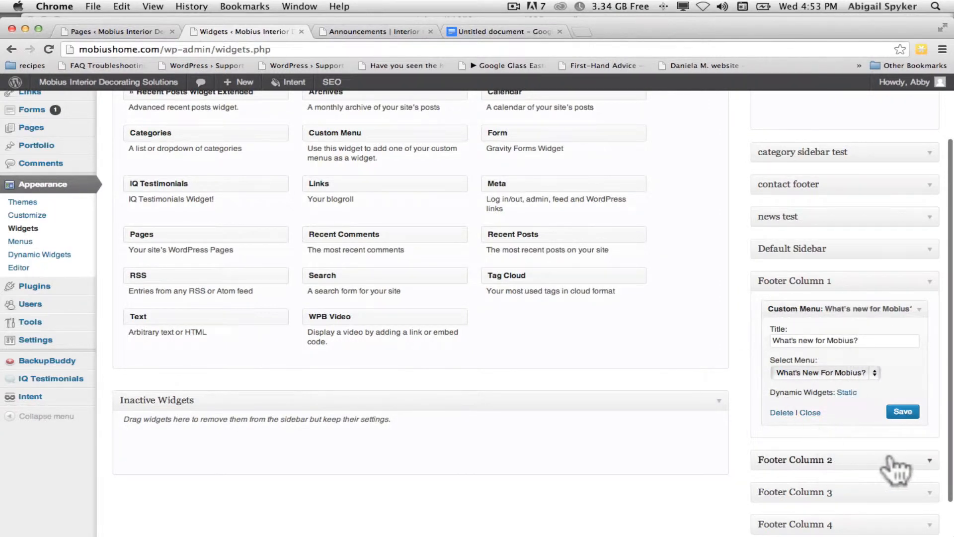
pyautogui.click(927, 464)
pyautogui.scroll(-3, 924, 460)
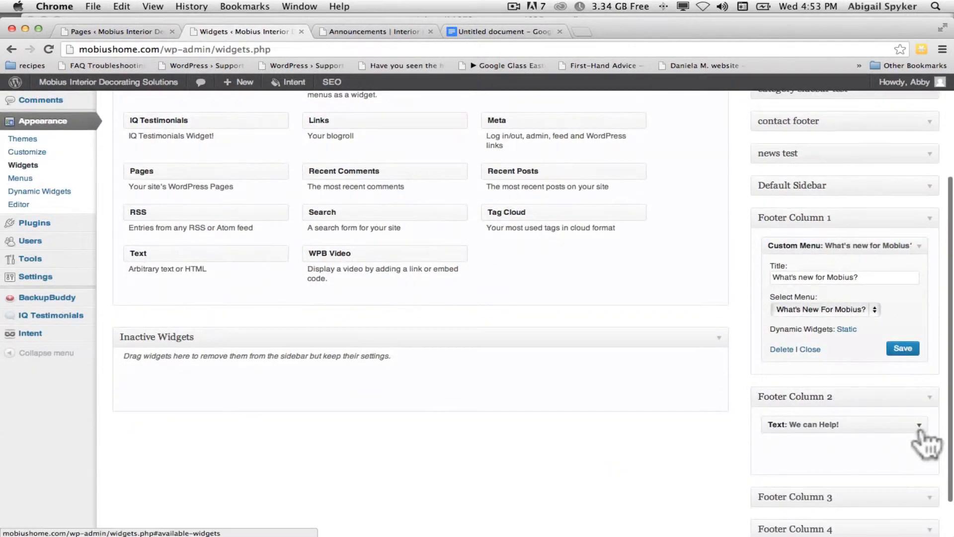
pyautogui.click(918, 426)
pyautogui.scroll(-5, 913, 440)
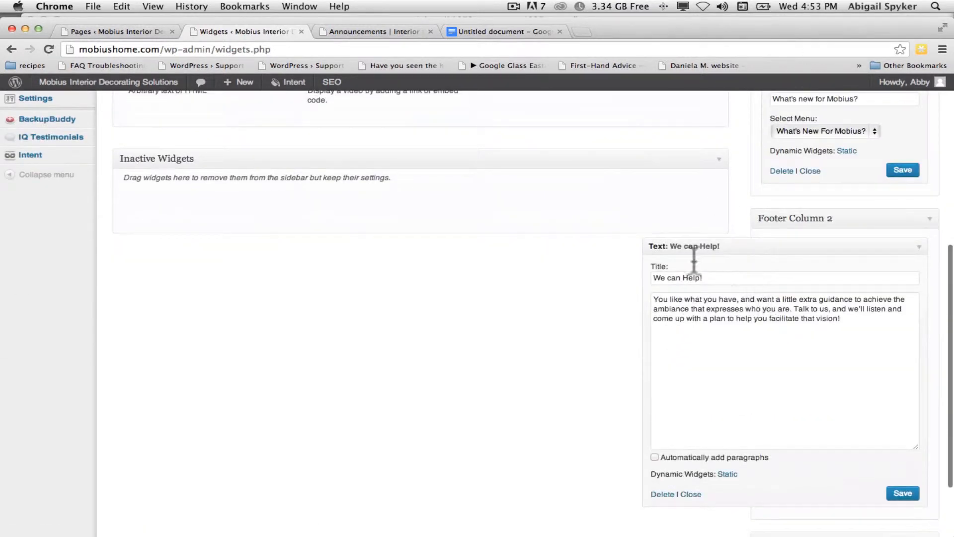
pyautogui.moveTo(704, 278); pyautogui.dragTo(675, 277)
pyautogui.click(778, 329)
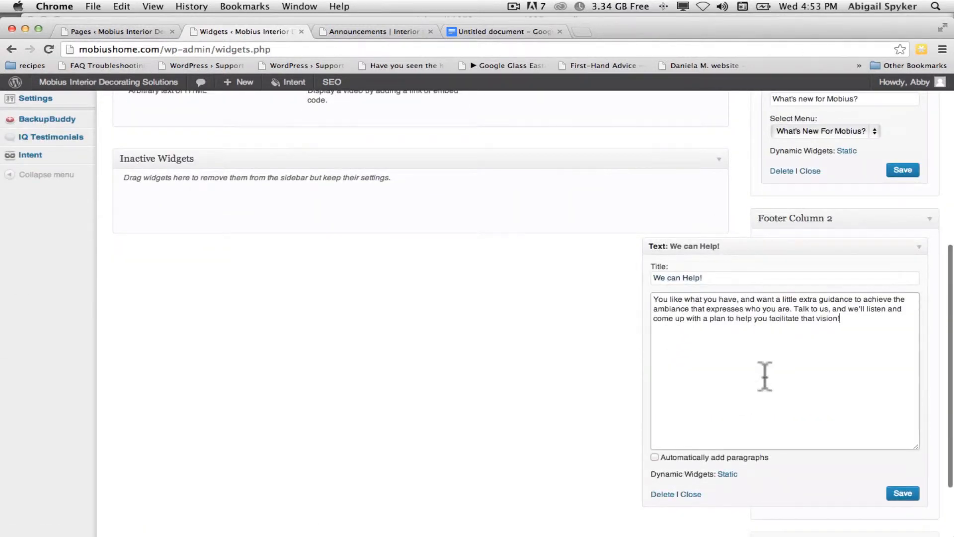
# Step: Expand the "Signup for our Newsletter" form widget in Footer Column 3 and examine its settings
pyautogui.scroll(-2, 755, 239)
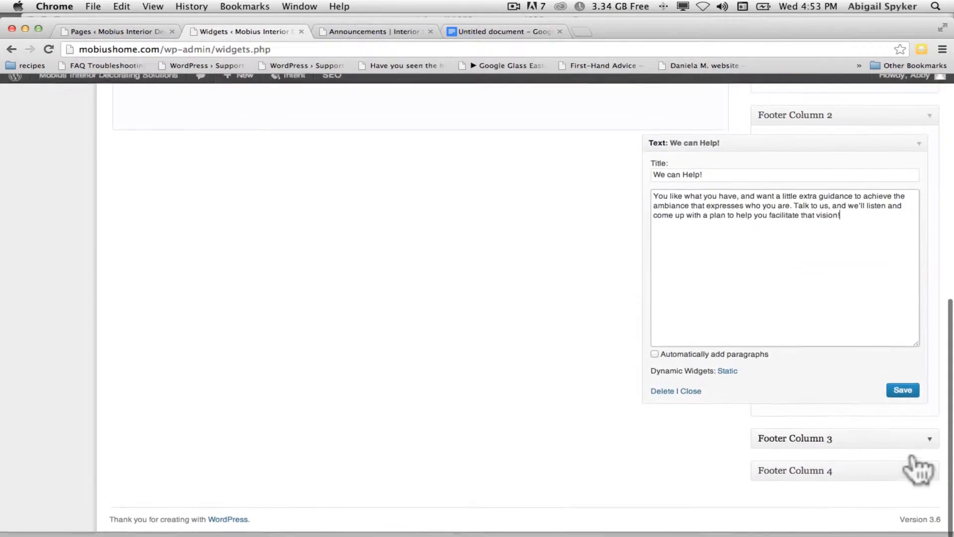
pyautogui.click(929, 447)
pyautogui.scroll(-2, 894, 436)
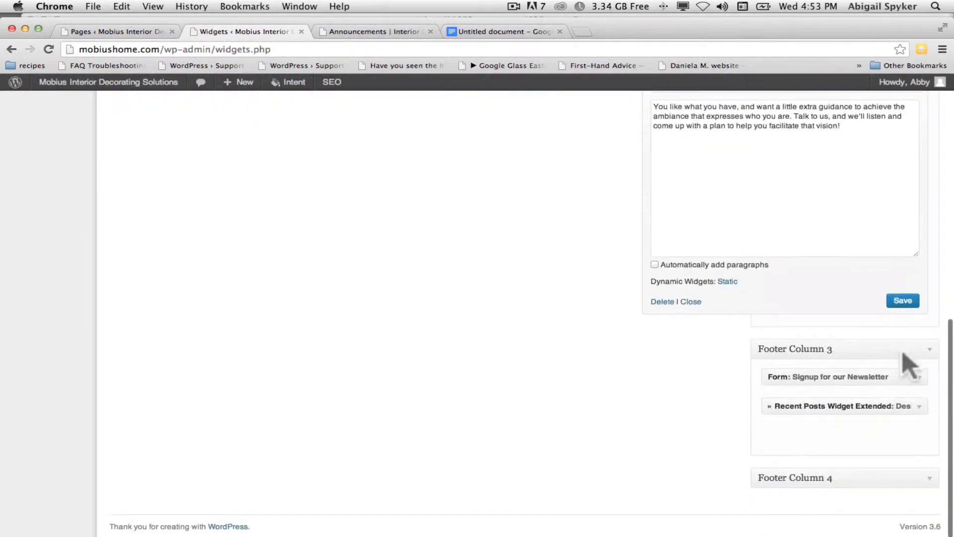
pyautogui.click(918, 381)
pyautogui.scroll(-3, 916, 397)
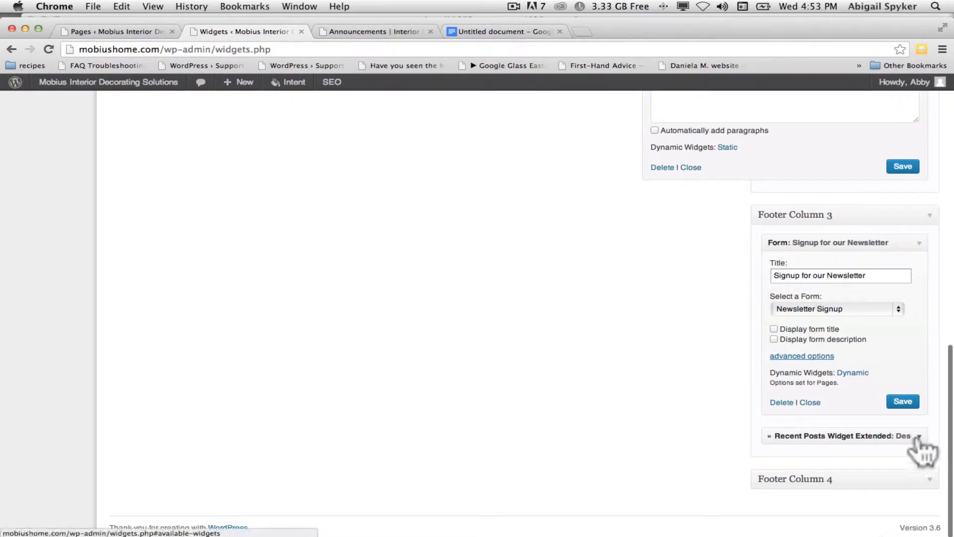
# Step: Expand the Testimonials text widget in Footer Column 4 and examine its content
pyautogui.click(928, 481)
pyautogui.scroll(-2, 929, 497)
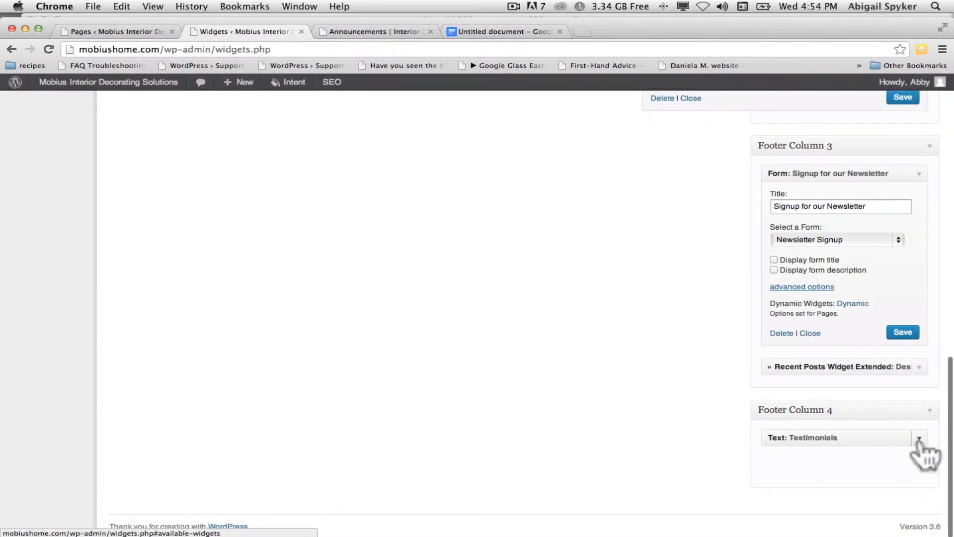
pyautogui.click(919, 437)
pyautogui.scroll(-5, 844, 428)
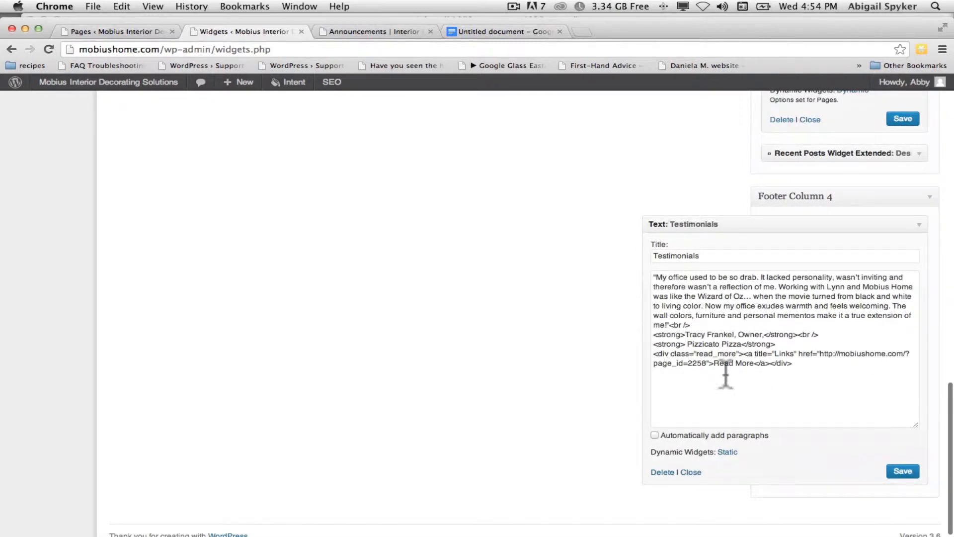
# Step: Review the footer widgets again, then collapse Footer Columns 2, 3 and 4
pyautogui.scroll(15, 492, 367)
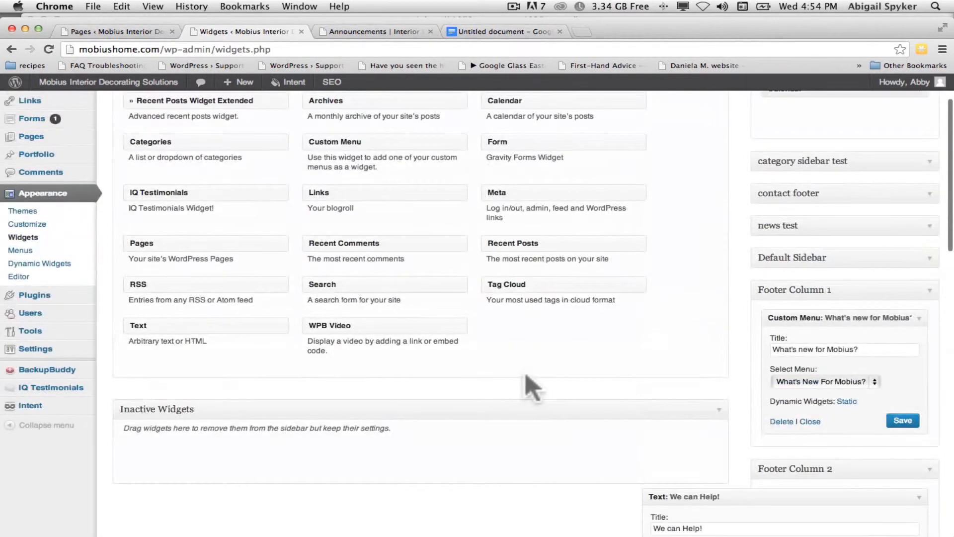
pyautogui.scroll(-5, 528, 383)
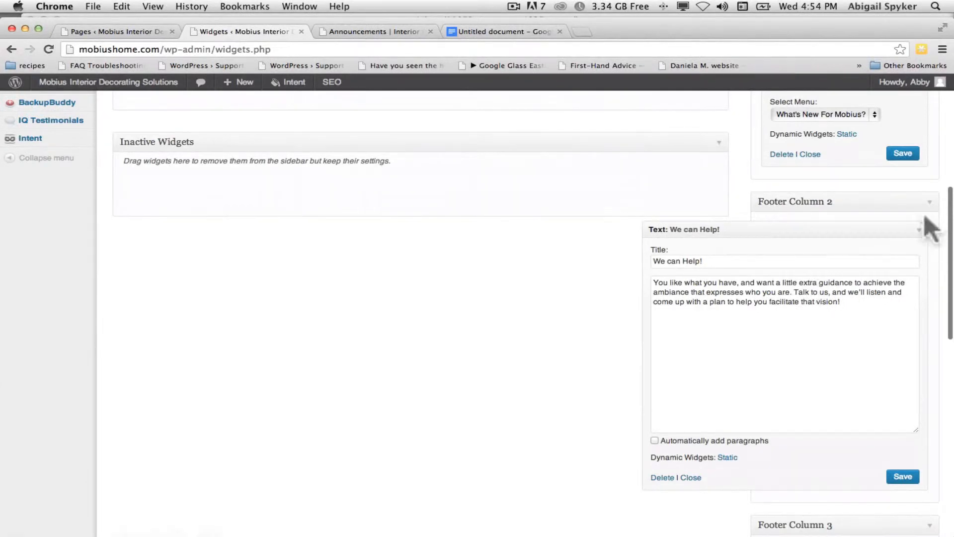
pyautogui.click(929, 203)
pyautogui.click(929, 235)
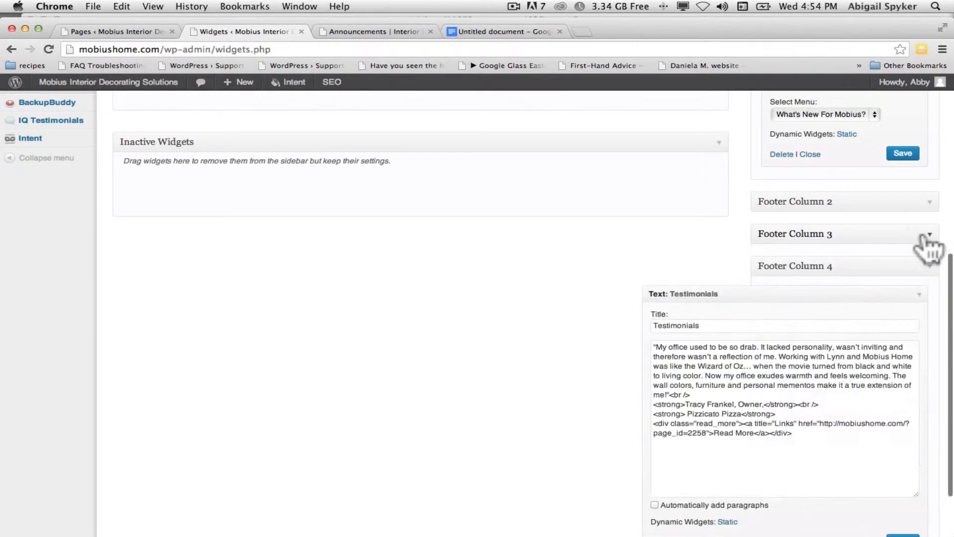
pyautogui.click(927, 267)
pyautogui.scroll(5, 851, 187)
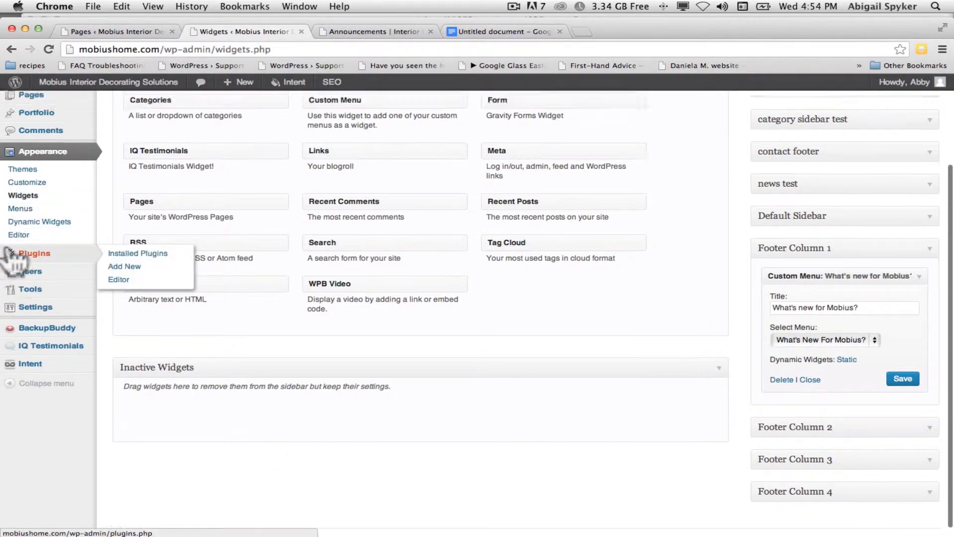
# Step: Go to the menu editor and load the "What's New For Mobius?" menu
pyautogui.scroll(3, 21, 258)
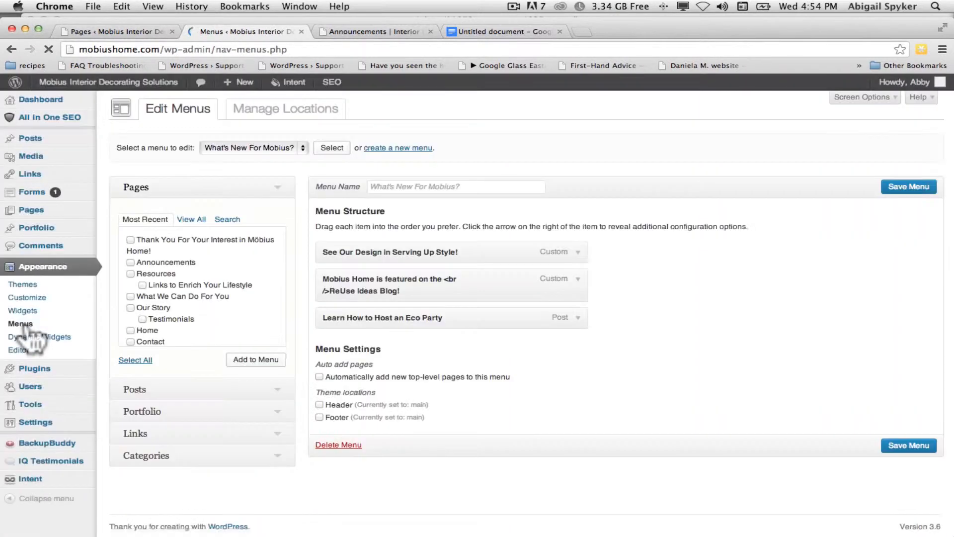
pyautogui.click(277, 152)
pyautogui.click(277, 148)
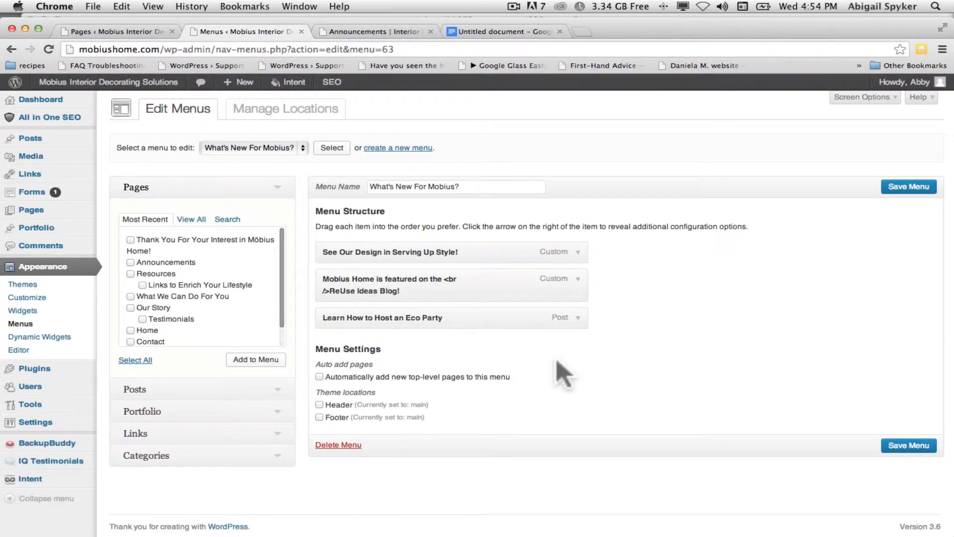
# Step: Expand the Eco Party, ReUse Ideas Blog and Serving Up Style menu items and examine their navigation labels and URLs
pyautogui.click(577, 319)
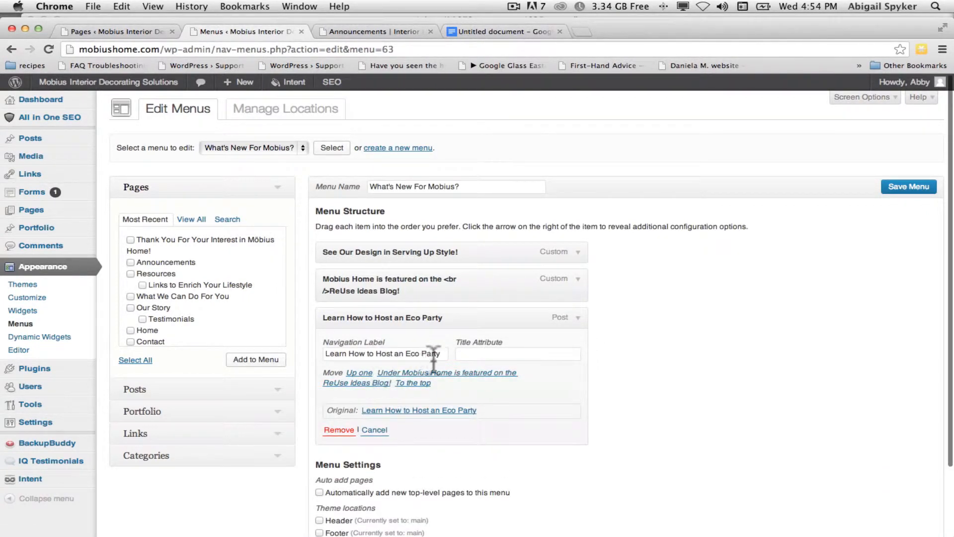
pyautogui.click(578, 280)
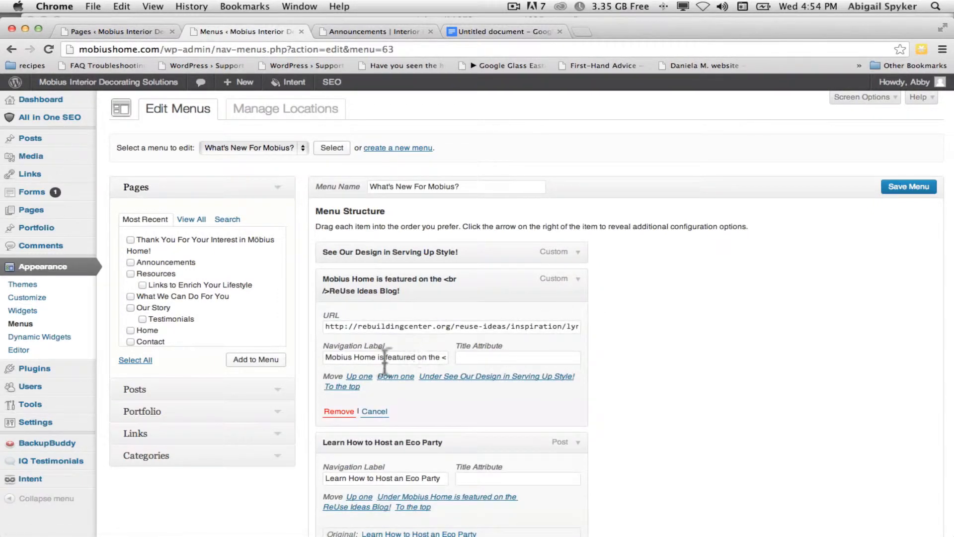
pyautogui.moveTo(476, 358); pyautogui.dragTo(476, 359)
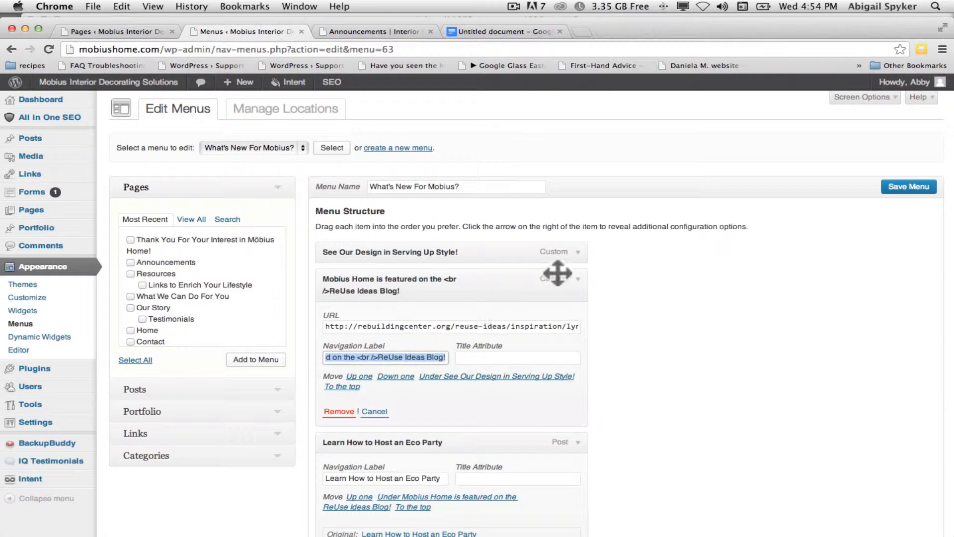
pyautogui.click(578, 252)
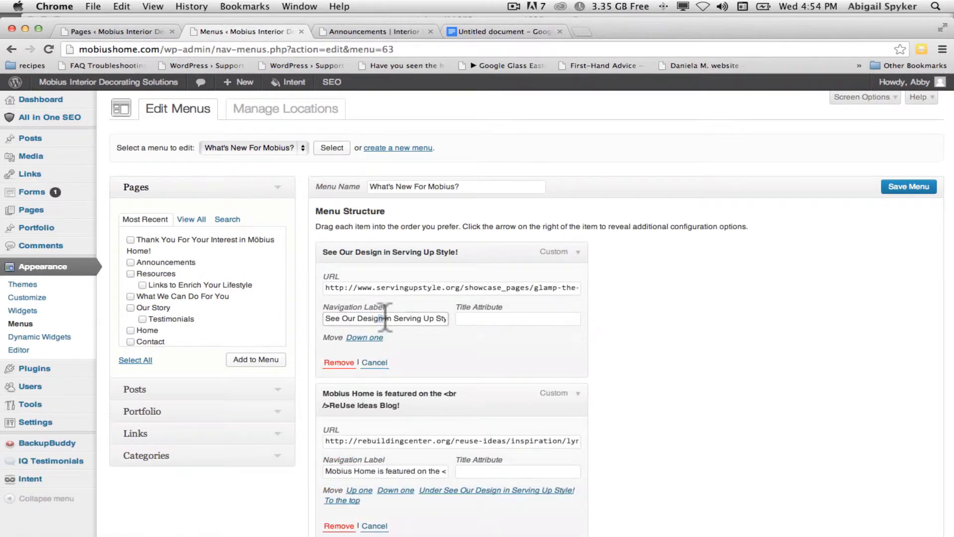
pyautogui.moveTo(385, 318); pyautogui.dragTo(539, 343)
pyautogui.click(396, 288)
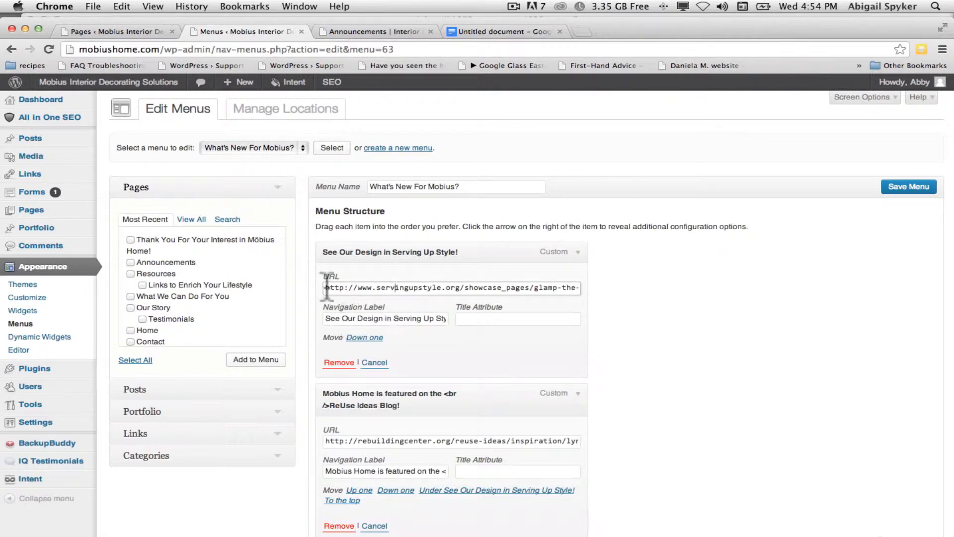
pyautogui.moveTo(327, 288); pyautogui.dragTo(537, 358)
# Step: View the original "Learn How to Host an Eco Party" post in a new tab and look it over down to its footer
pyautogui.scroll(-5, 537, 358)
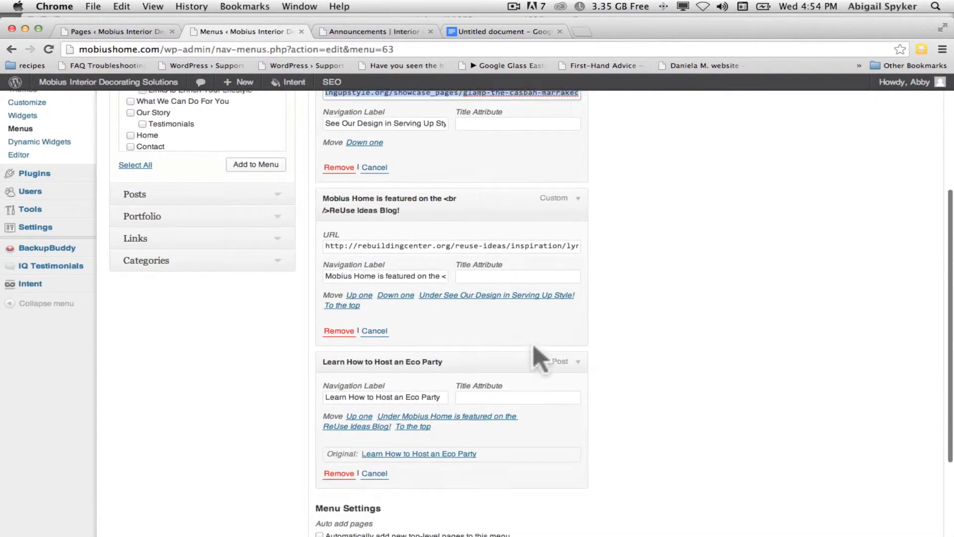
pyautogui.scroll(-3, 539, 357)
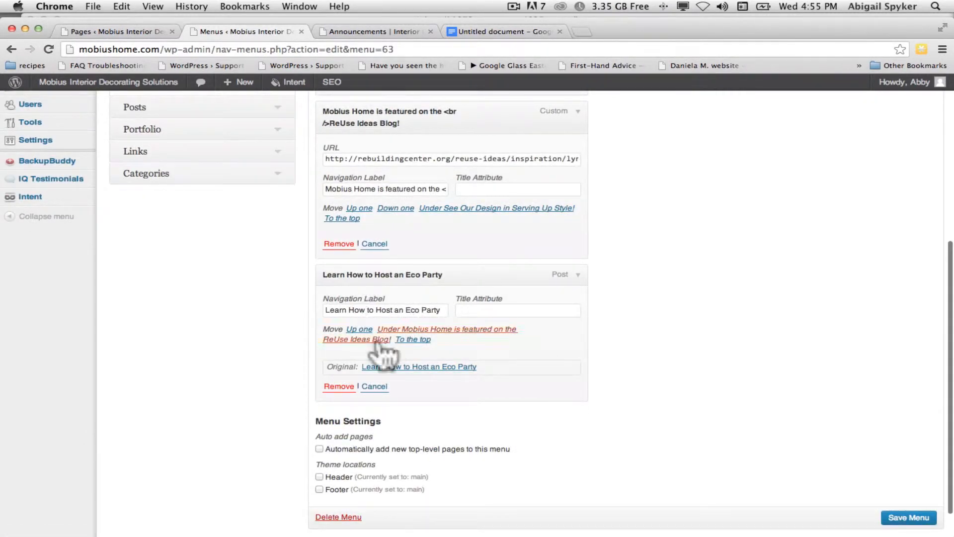
pyautogui.keyDown('super'); pyautogui.click(467, 366); pyautogui.keyUp('super')
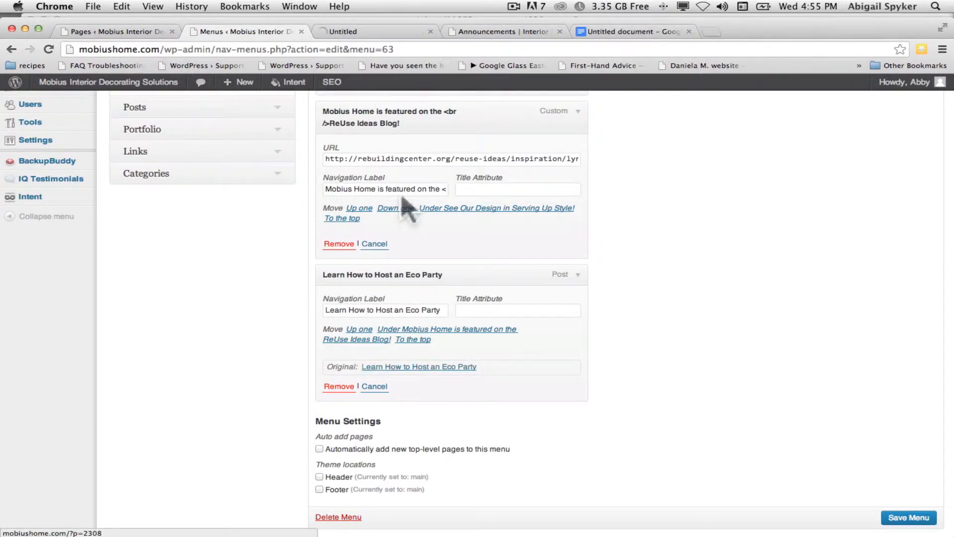
pyautogui.click(383, 33)
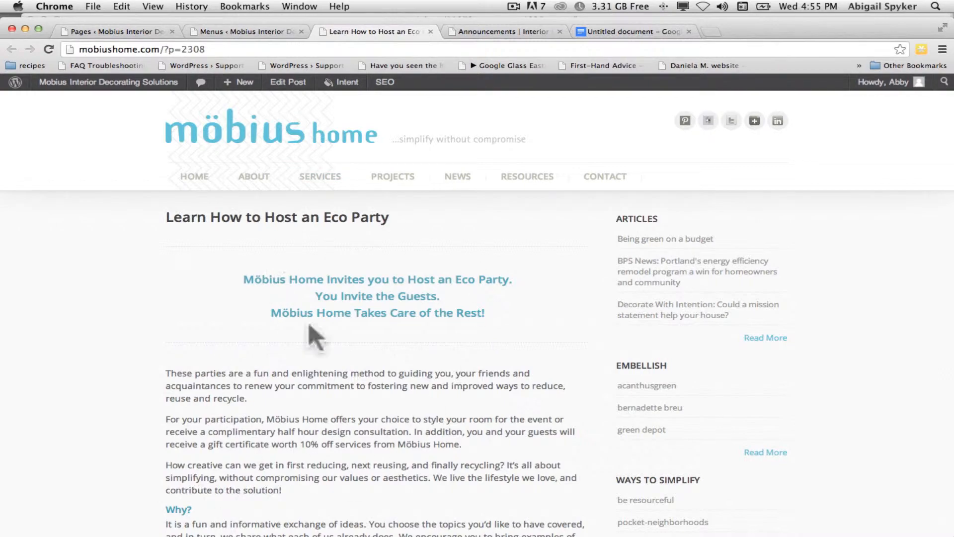
pyautogui.scroll(-15, 418, 376)
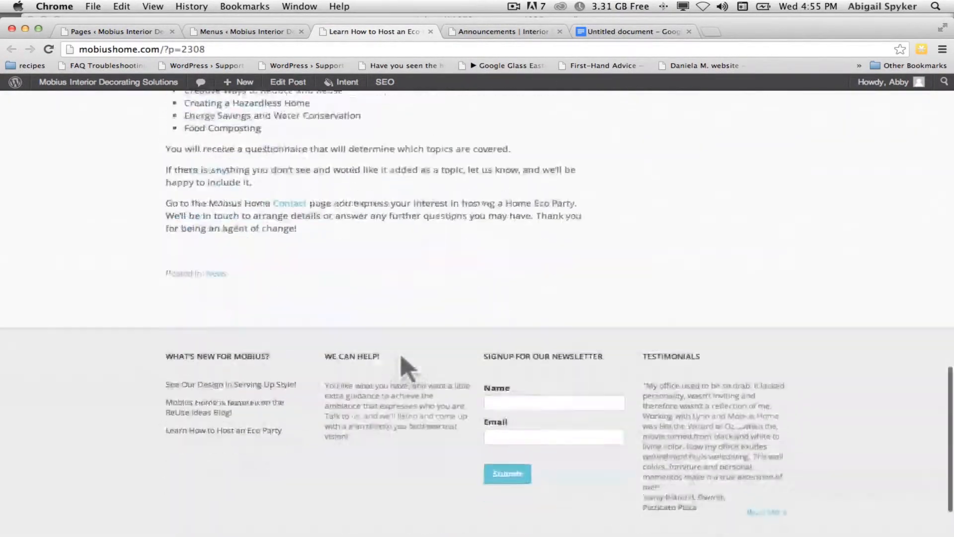
# Step: Return to the "What's New For Mobius?" menu and search the available pages for "learn how"
pyautogui.scroll(15, 407, 368)
pyautogui.click(253, 31)
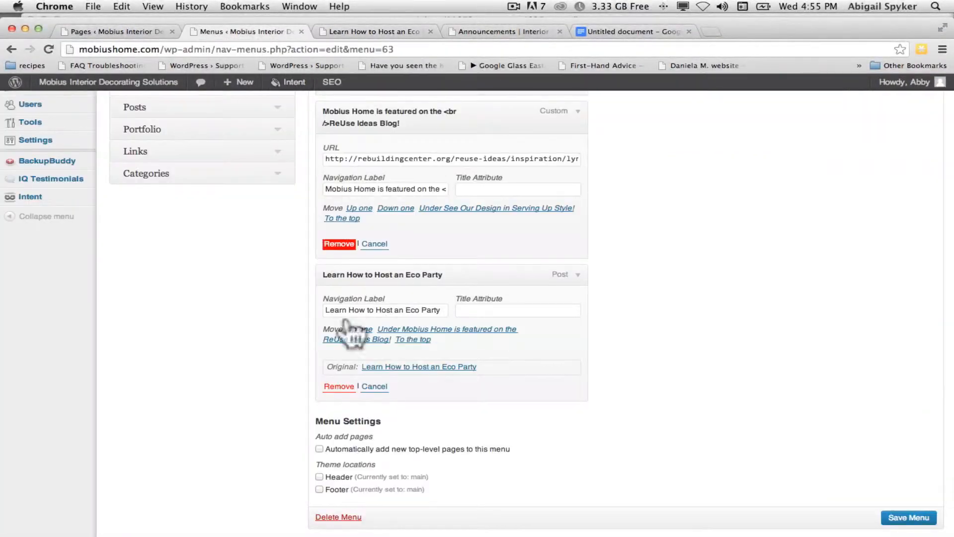
pyautogui.scroll(6, 203, 298)
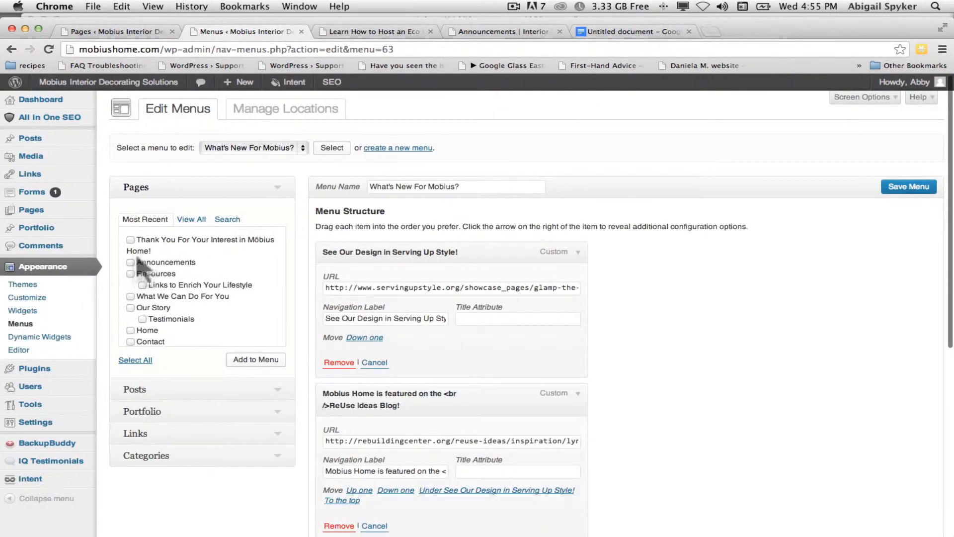
pyautogui.scroll(-3, 133, 303)
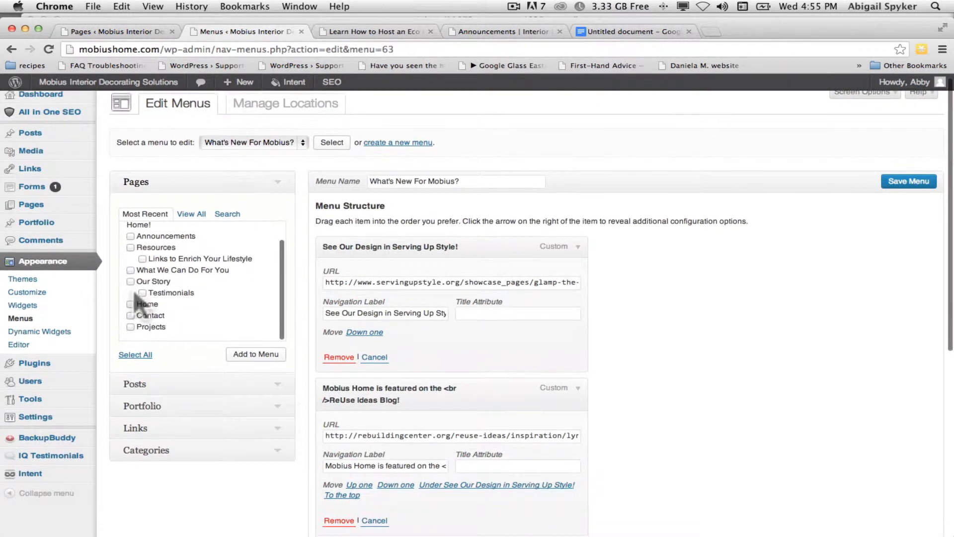
pyautogui.scroll(-3, 133, 304)
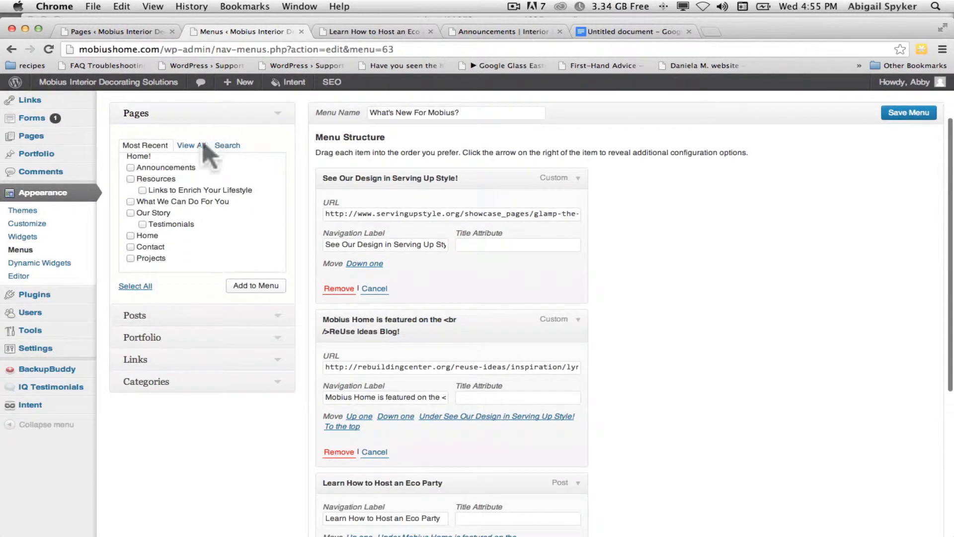
pyautogui.click(202, 147)
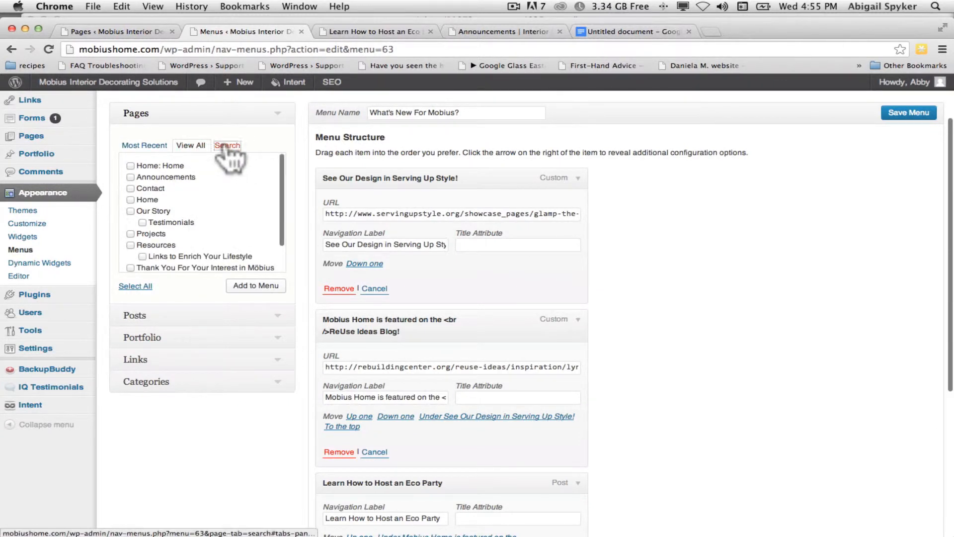
pyautogui.click(227, 146)
pyautogui.write('learn')
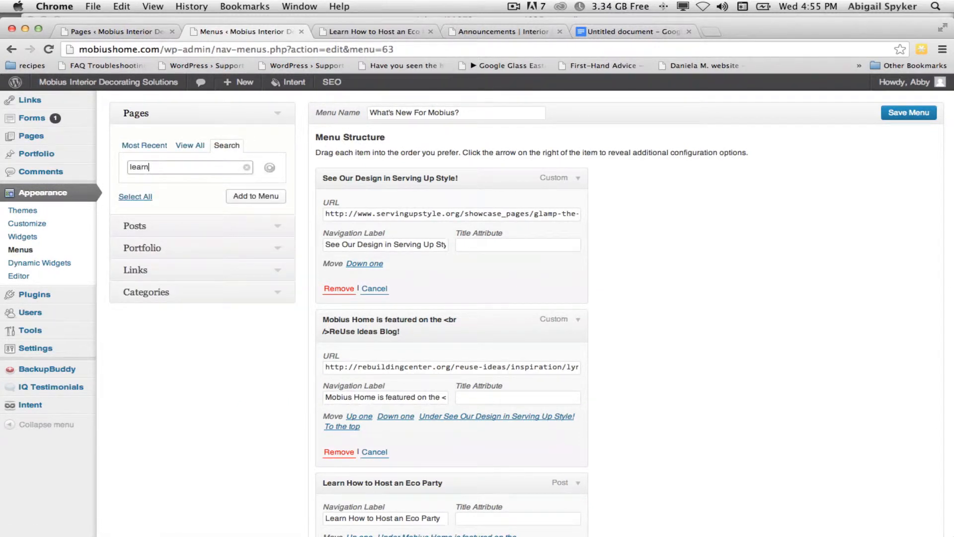
pyautogui.write(' how')
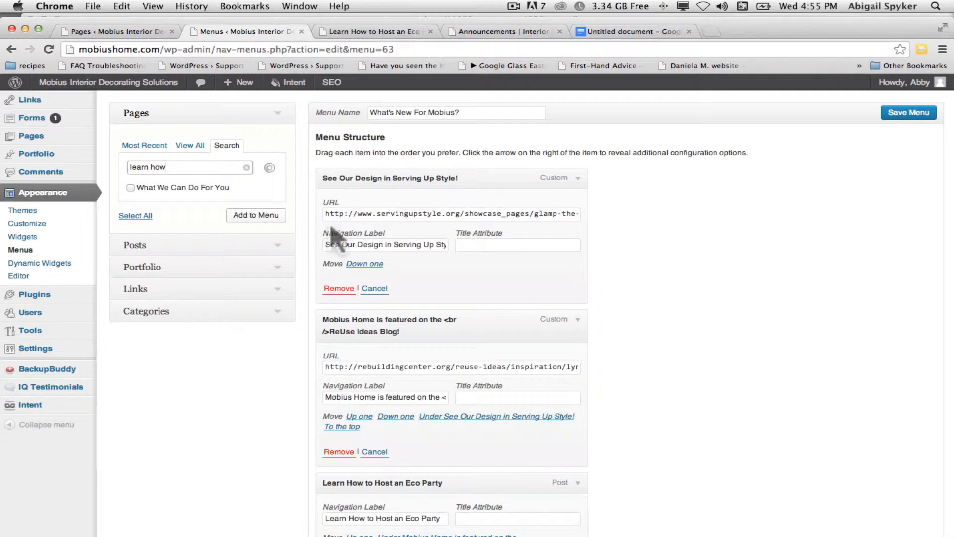
# Step: Search the available posts for "learn how" and add "Learn How to Host an Eco Party" to the menu
pyautogui.click(281, 248)
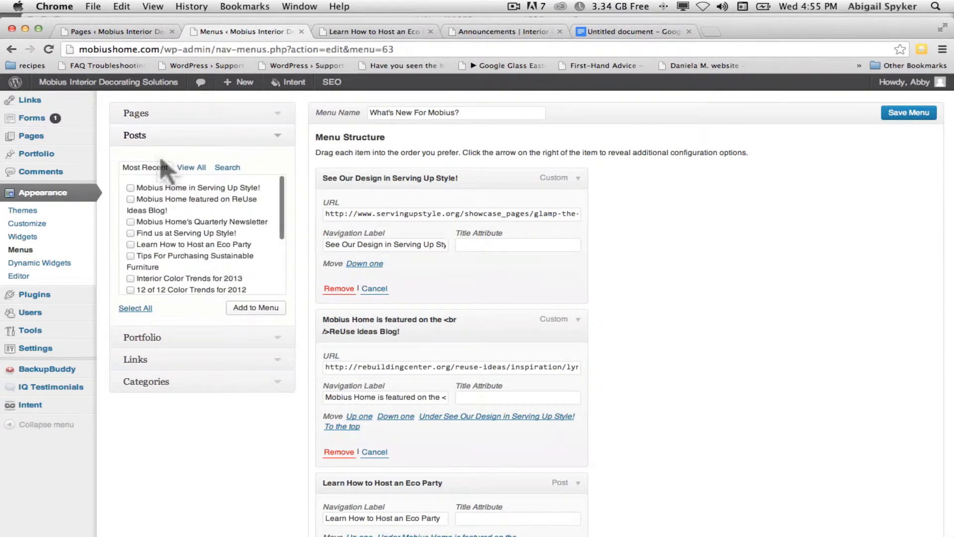
pyautogui.click(227, 167)
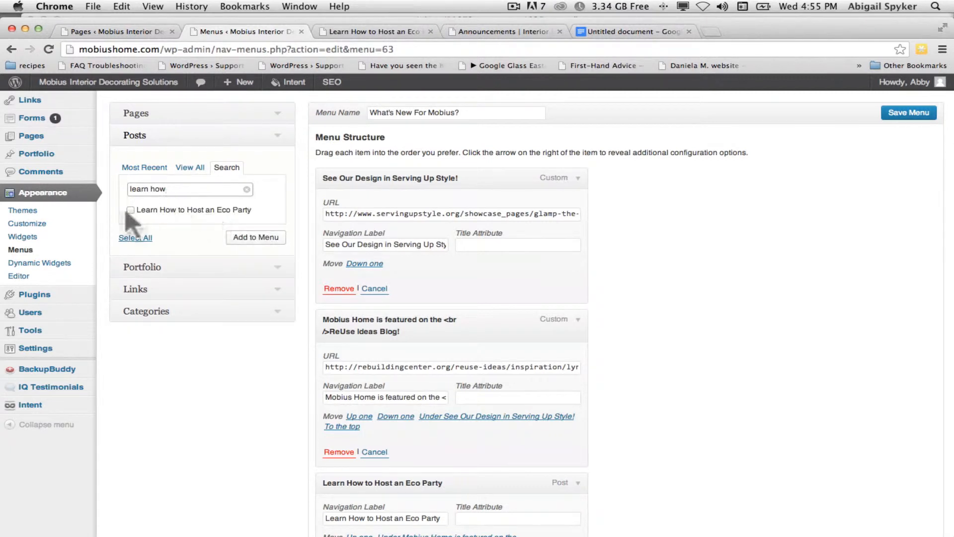
pyautogui.click(131, 209)
pyautogui.click(252, 237)
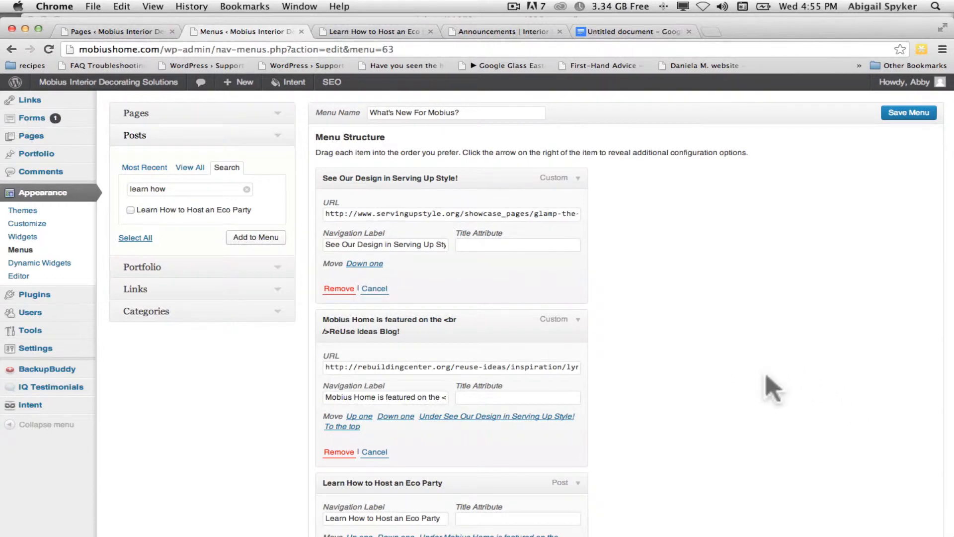
# Step: Change the added Eco Party item's navigation label to "Now Learn How to Host an Eco Party" and save the menu
pyautogui.scroll(-5, 772, 389)
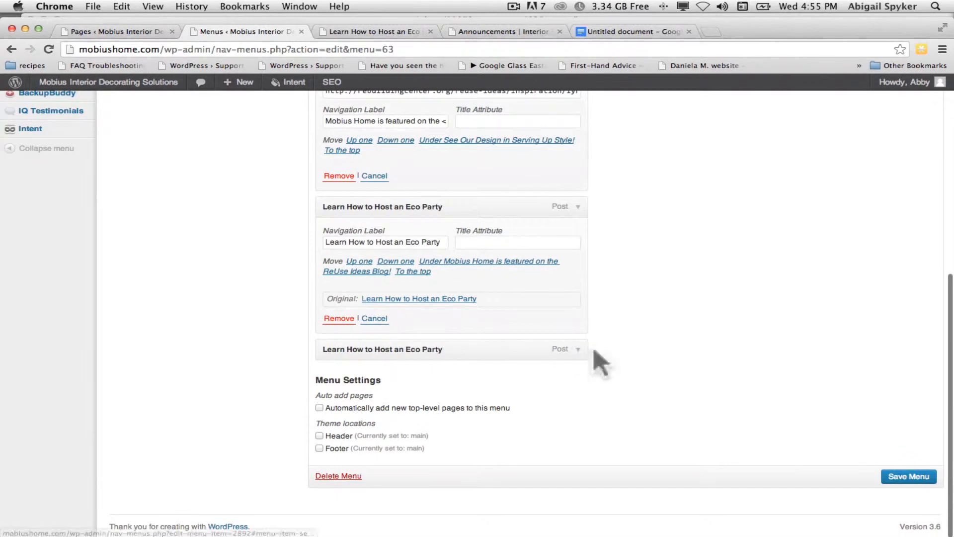
pyautogui.click(578, 349)
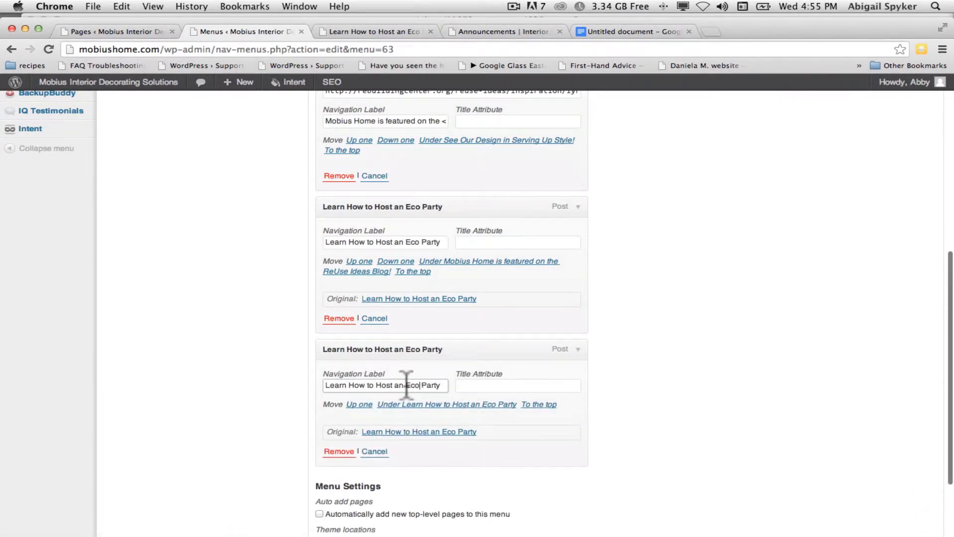
pyautogui.press('Up')
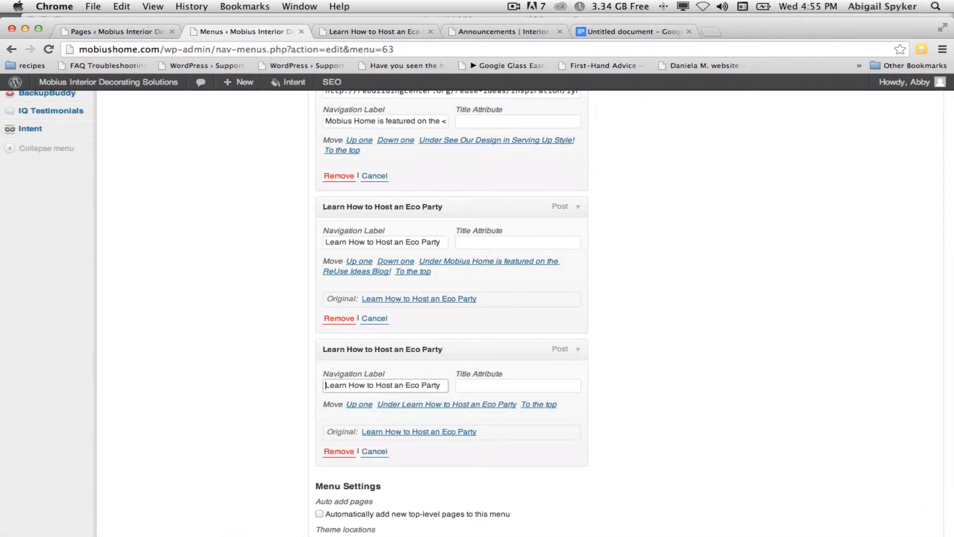
pyautogui.scroll(10, 652, 328)
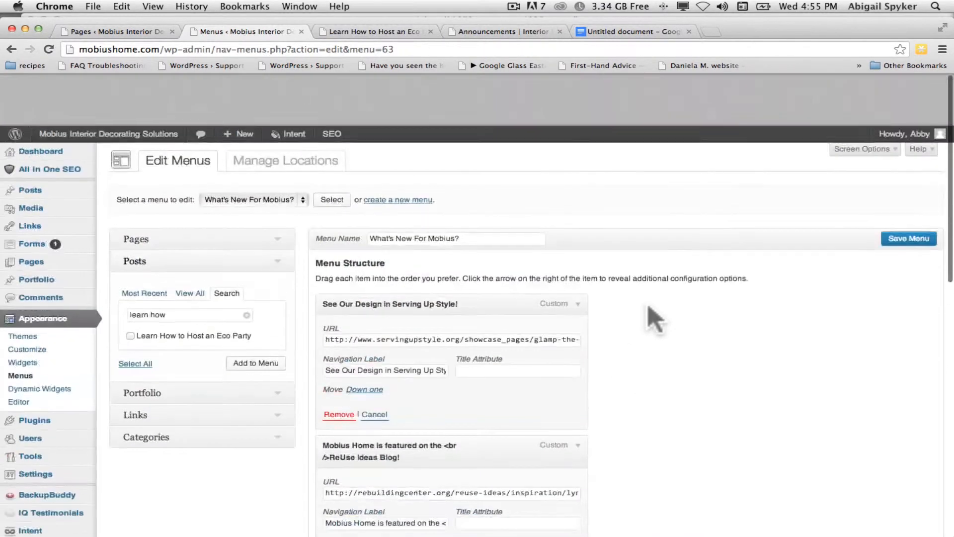
pyautogui.click(908, 186)
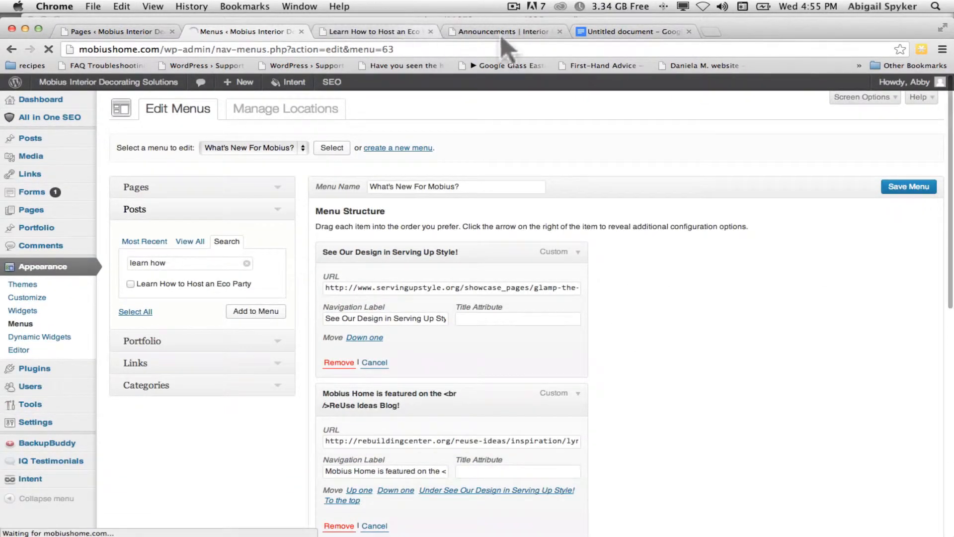
# Step: View the site's home page in a new tab and check the "What's New For Mobius?" footer list
pyautogui.click(72, 33)
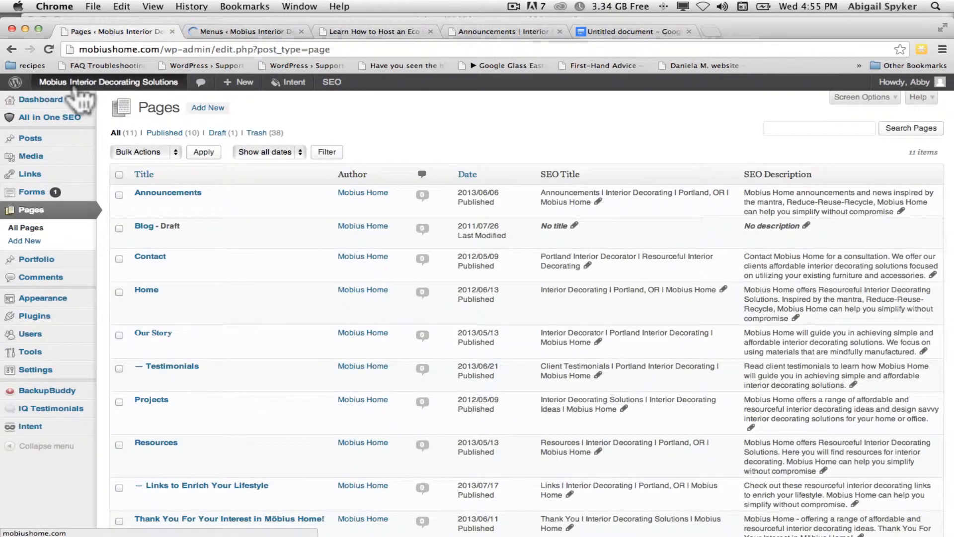
pyautogui.keyDown('super'); pyautogui.click(68, 101); pyautogui.keyUp('super')
pyautogui.click(219, 31)
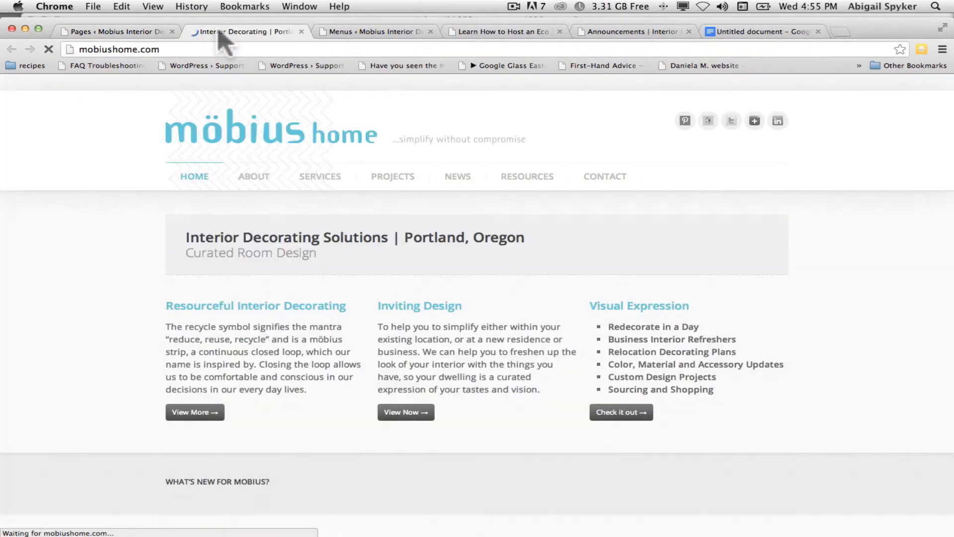
pyautogui.scroll(-8, 243, 254)
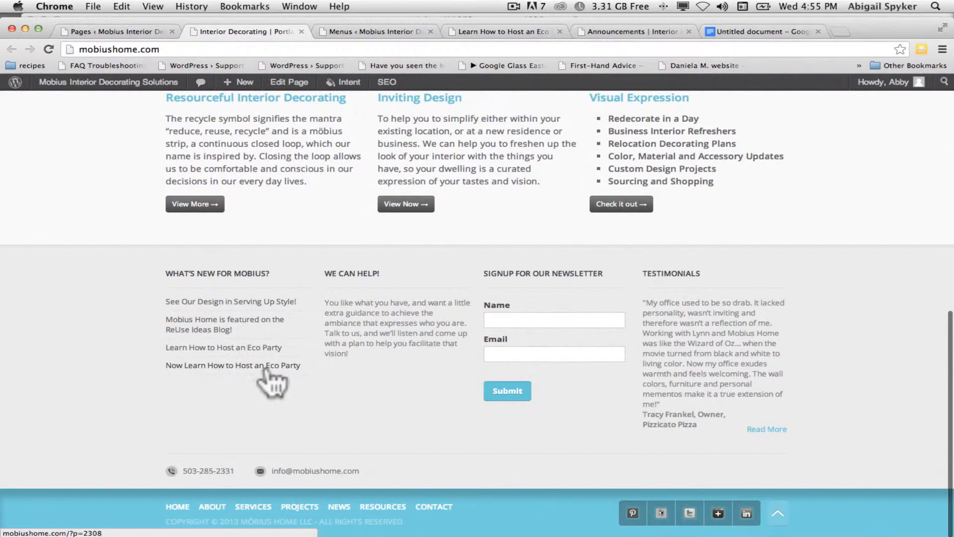
# Step: Remove the "Now Learn How to Host an Eco Party" item from the menu and save the menu
pyautogui.click(357, 31)
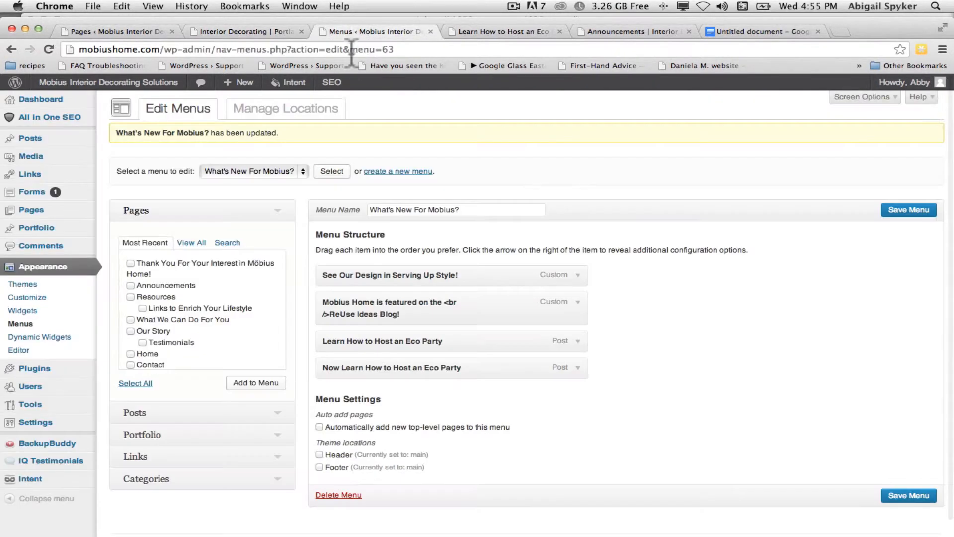
pyautogui.click(577, 368)
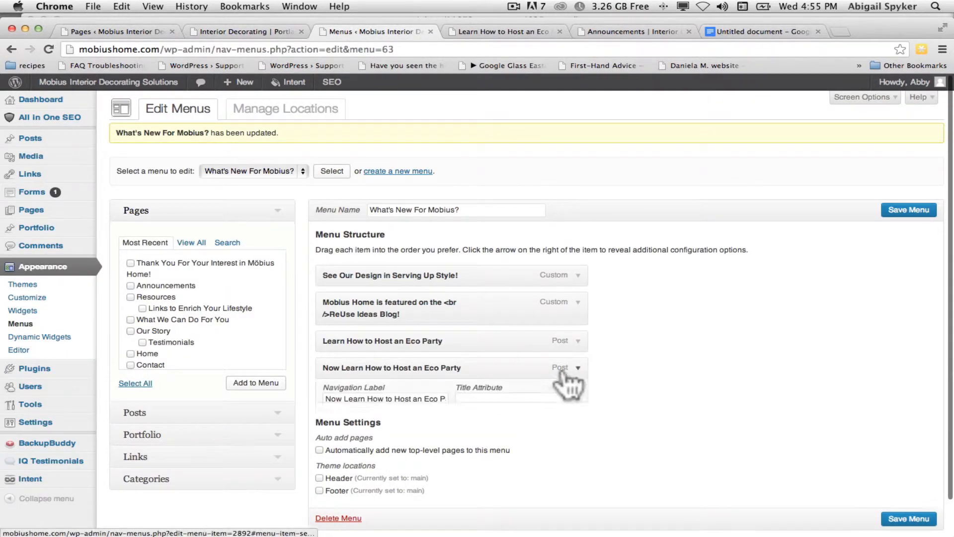
pyautogui.click(338, 469)
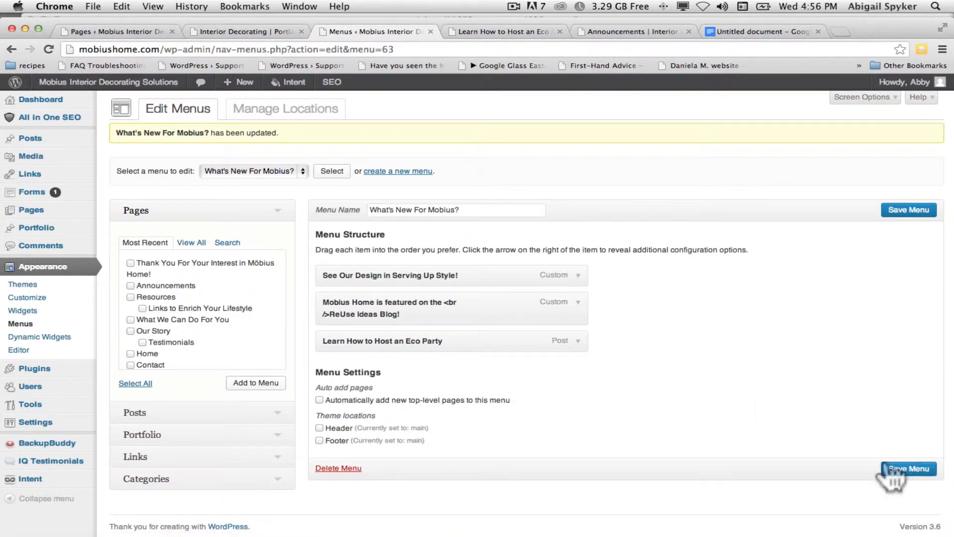
pyautogui.click(910, 470)
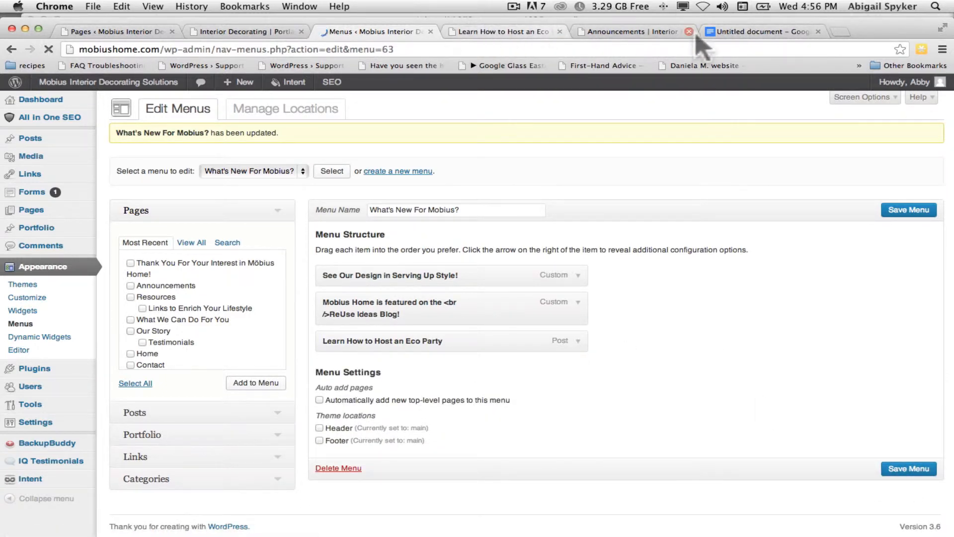
# Step: Check the tutorial topic list in Google Docs, then bring up the WordPress Widgets page
pyautogui.click(746, 32)
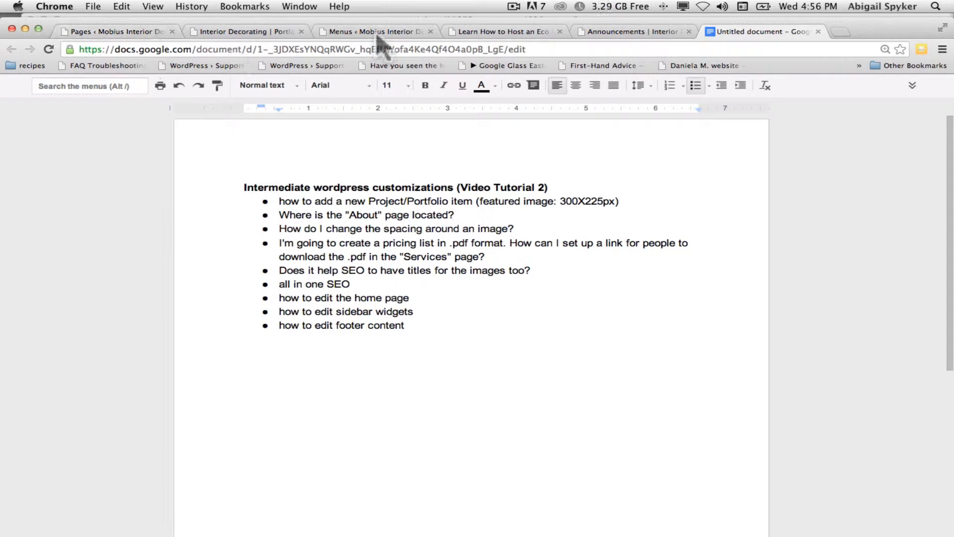
pyautogui.click(452, 31)
pyautogui.click(343, 32)
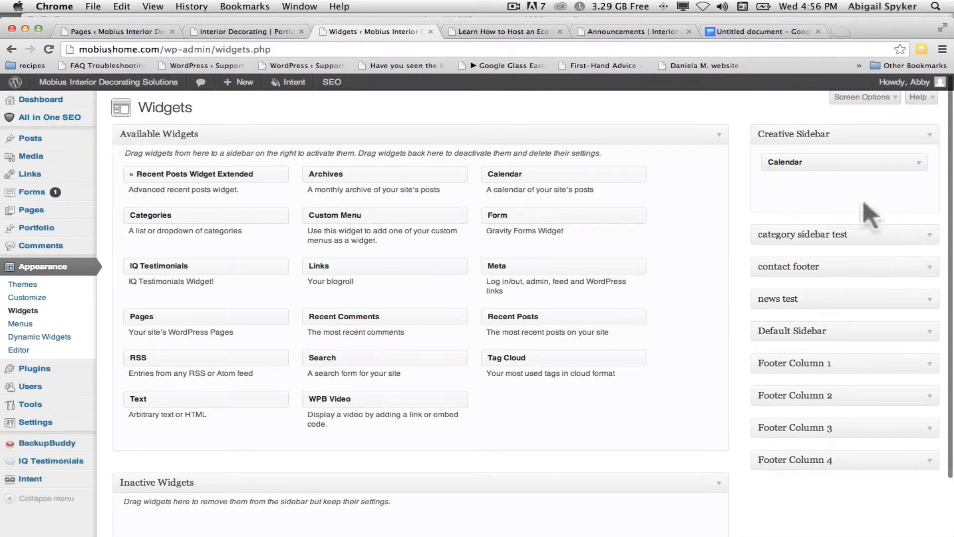
# Step: View the live site's News page to see its sidebar
pyautogui.click(215, 32)
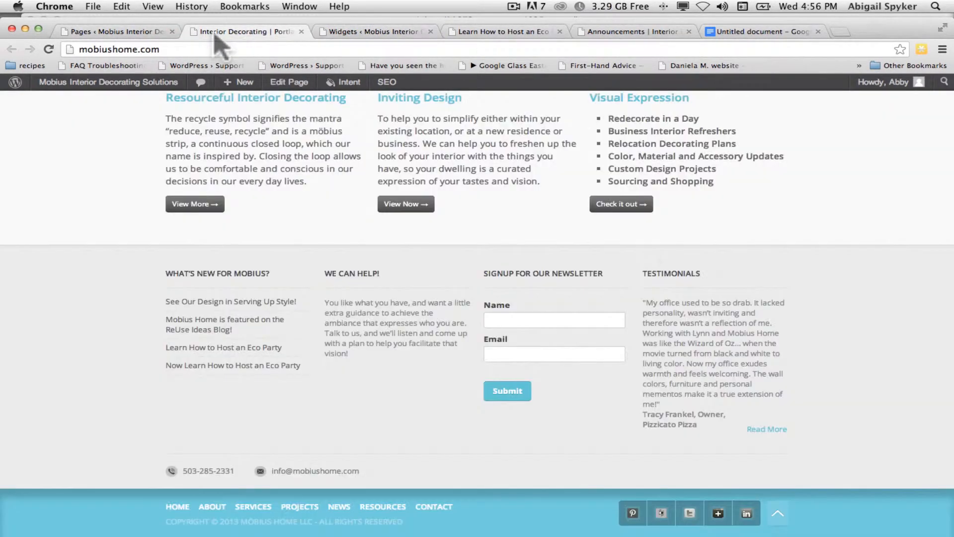
pyautogui.scroll(10, 313, 237)
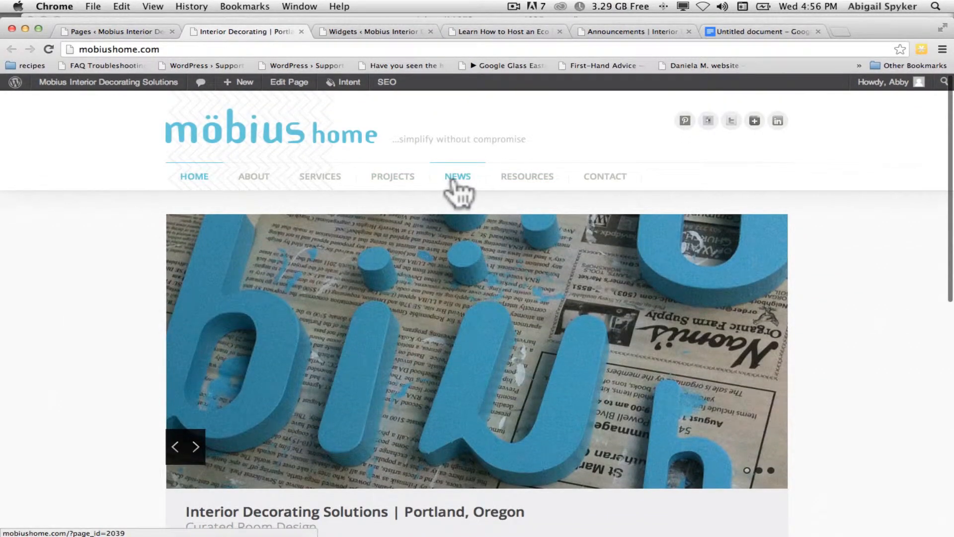
pyautogui.click(453, 181)
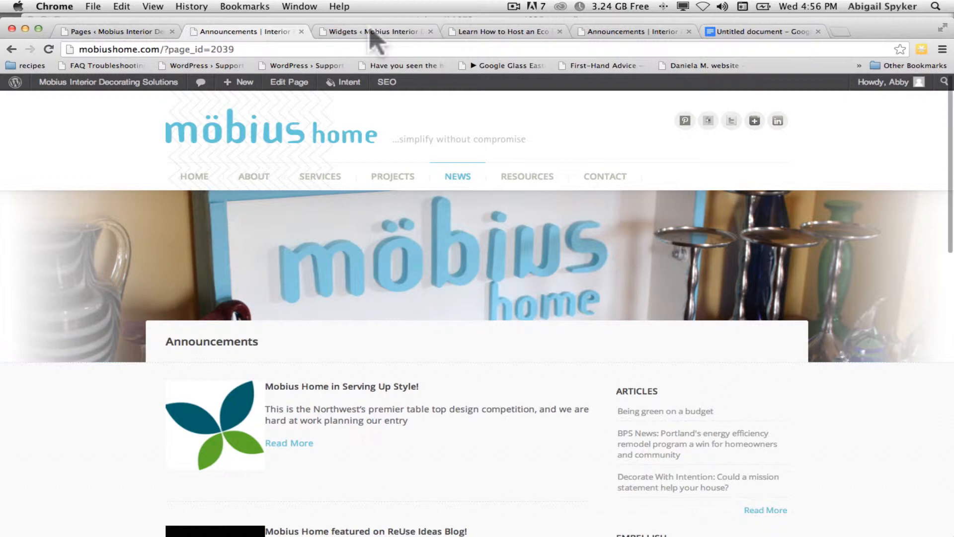
# Step: Examine the widgets in the Default Sidebar, news test, contact footer and category sidebar test areas, leaving only Default Sidebar expanded among them
pyautogui.click(375, 33)
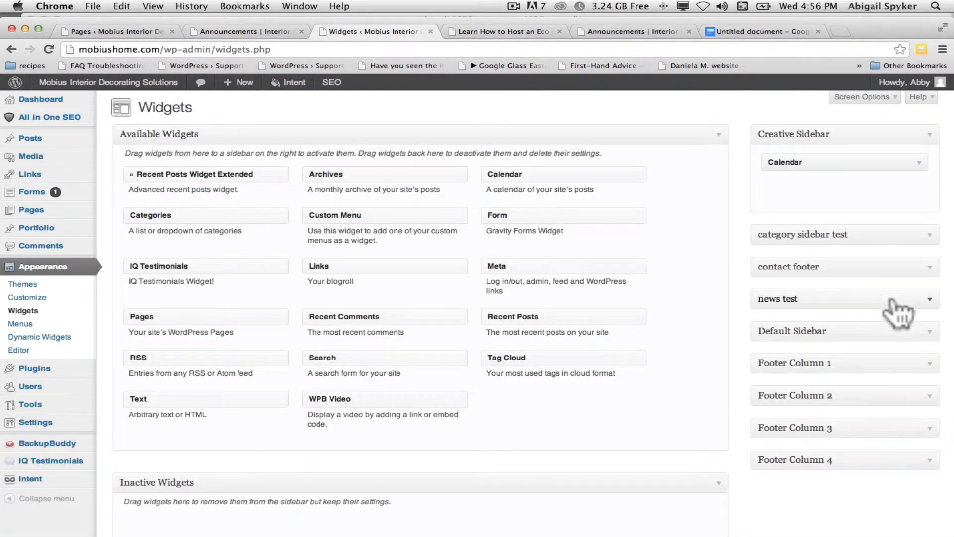
pyautogui.scroll(-1, 920, 333)
pyautogui.click(928, 330)
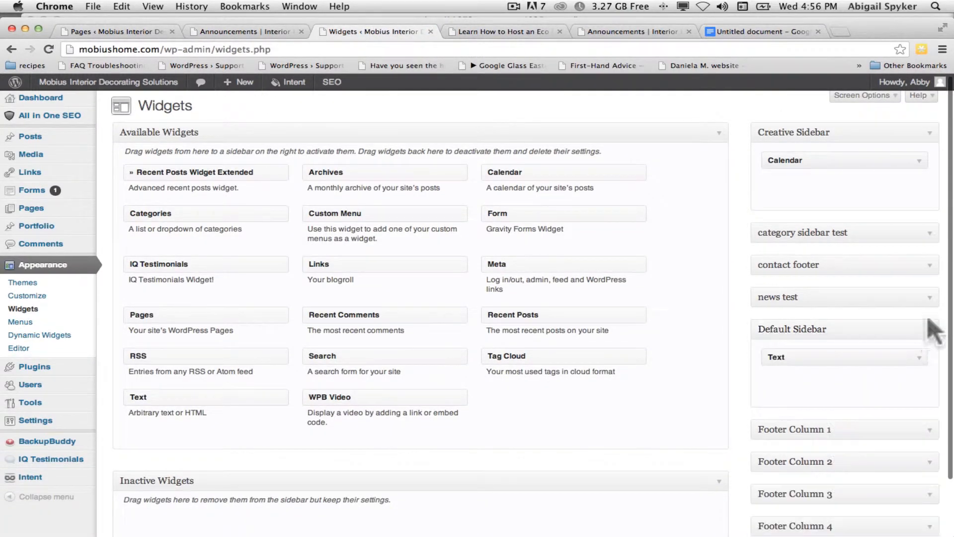
pyautogui.click(926, 294)
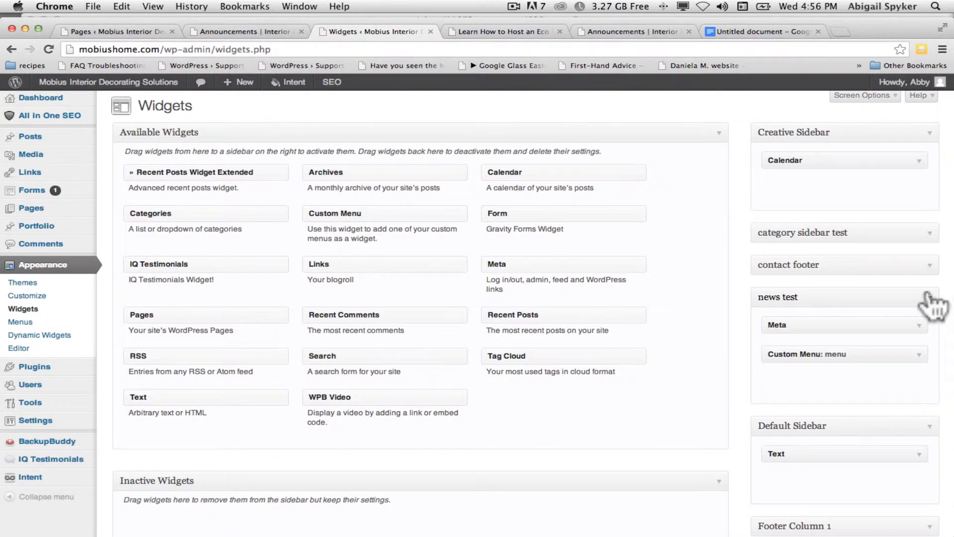
pyautogui.click(928, 296)
pyautogui.click(929, 266)
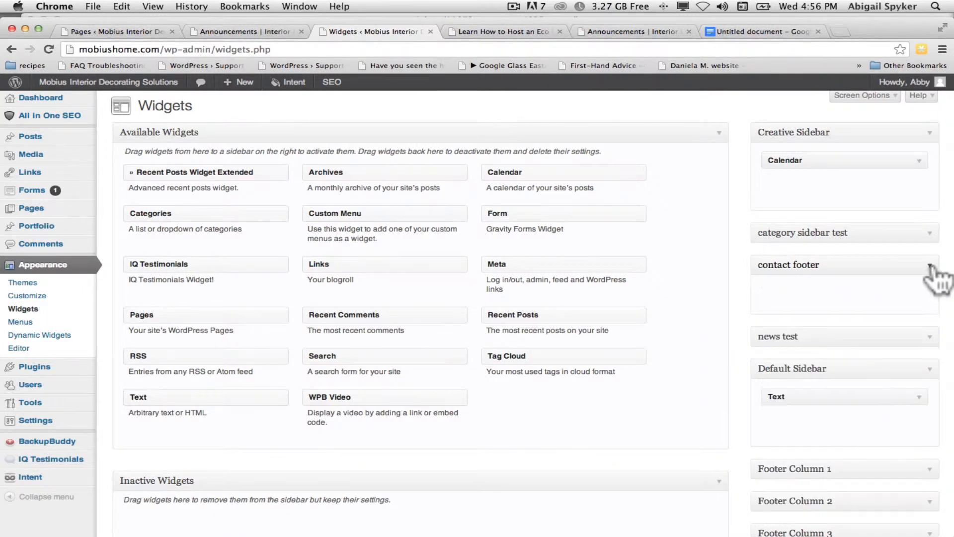
pyautogui.click(929, 265)
pyautogui.click(929, 234)
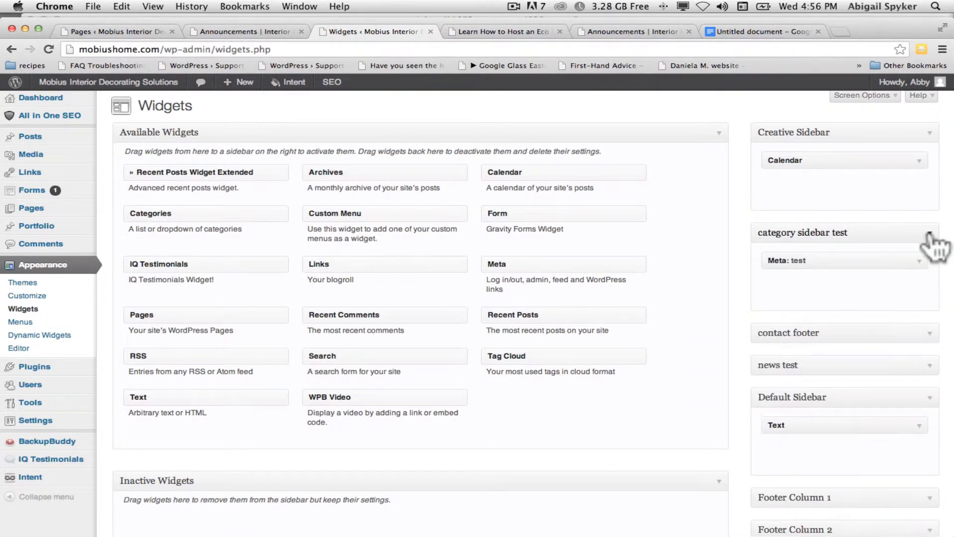
pyautogui.click(929, 233)
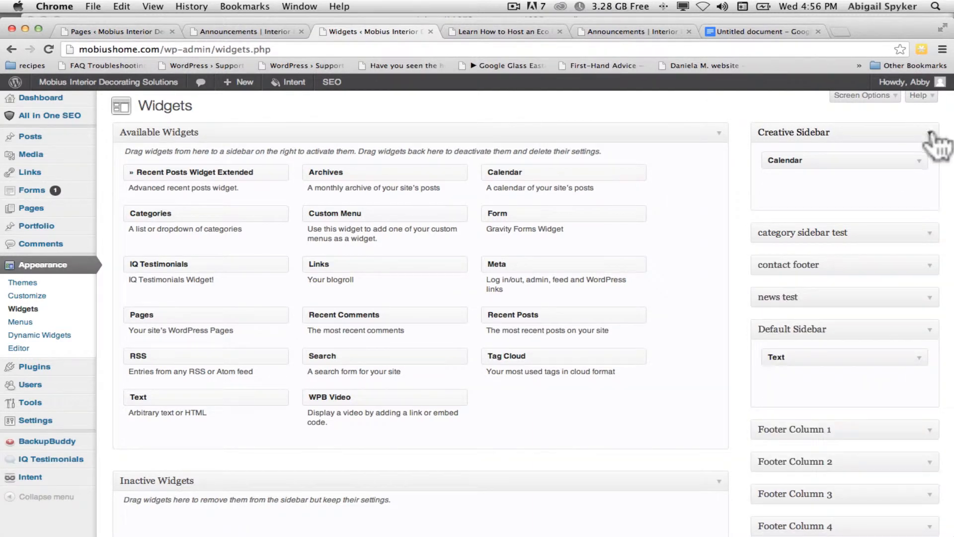
# Step: Collapse the Creative Sidebar area and open the Text widget in the Default Sidebar
pyautogui.click(929, 133)
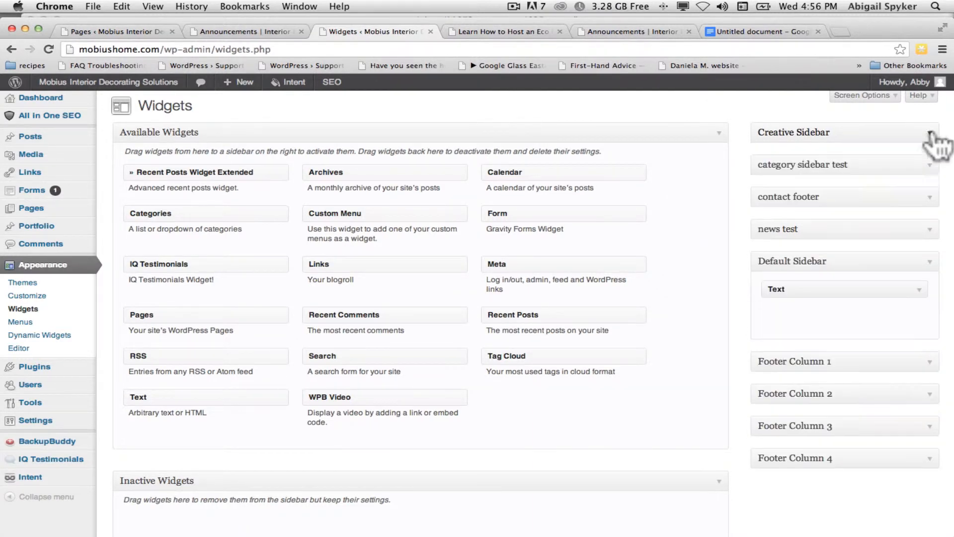
pyautogui.click(917, 293)
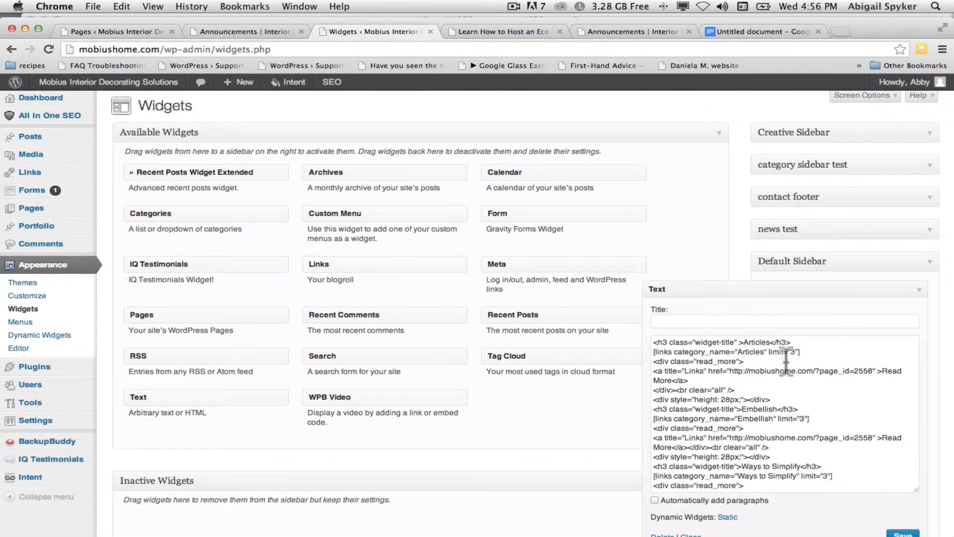
# Step: Compare the sidebar of the live Eco Party post with the Text widget's HTML in the Default Sidebar
pyautogui.click(522, 31)
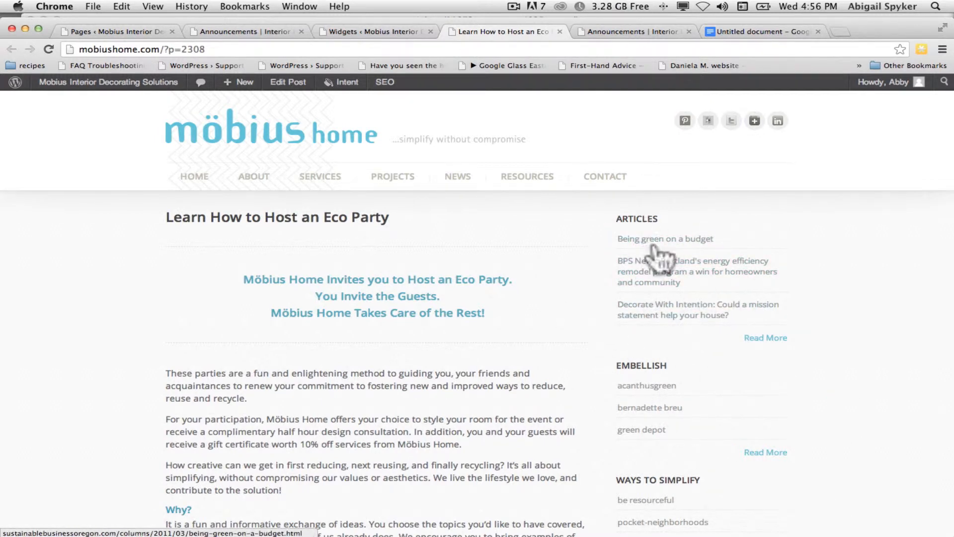
pyautogui.scroll(-5, 656, 278)
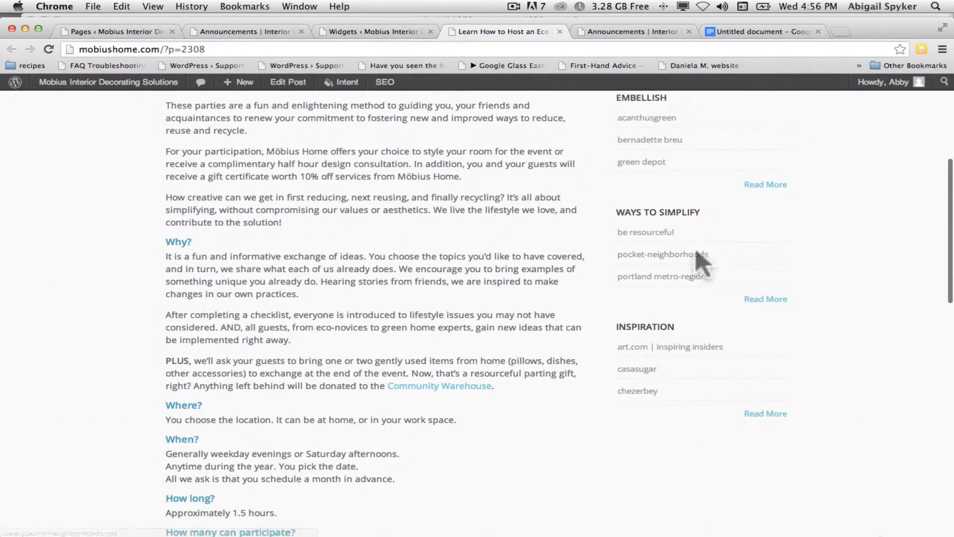
pyautogui.click(386, 32)
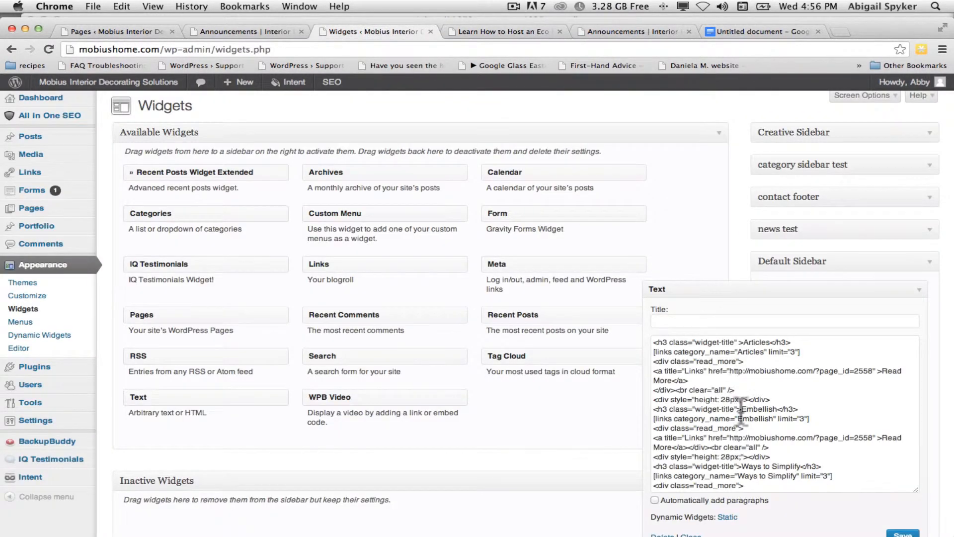
pyautogui.moveTo(710, 383); pyautogui.dragTo(747, 436)
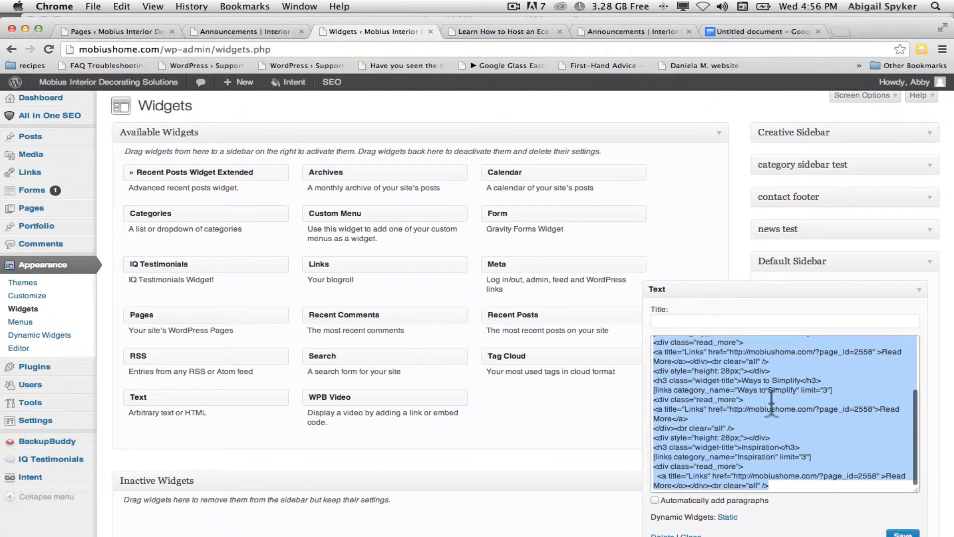
pyautogui.scroll(3, 769, 424)
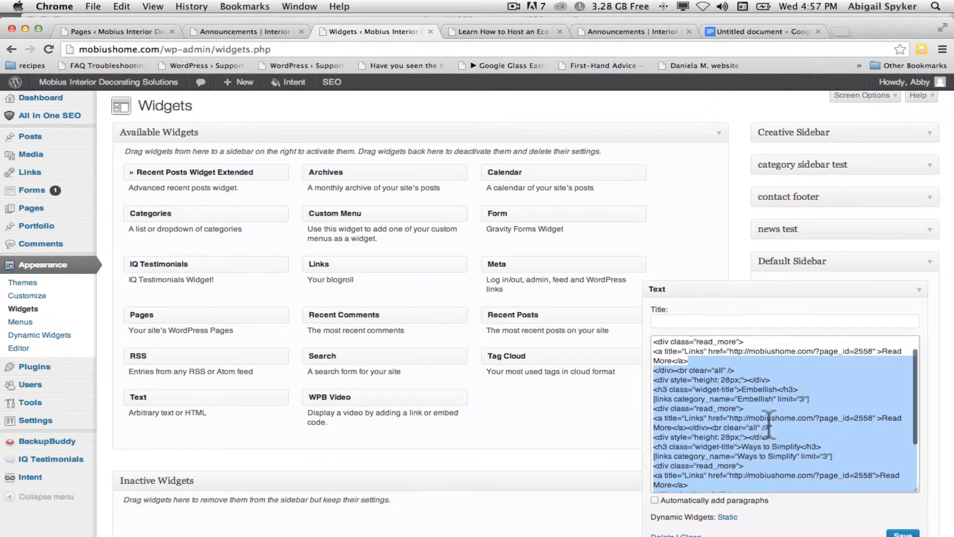
pyautogui.scroll(3, 769, 425)
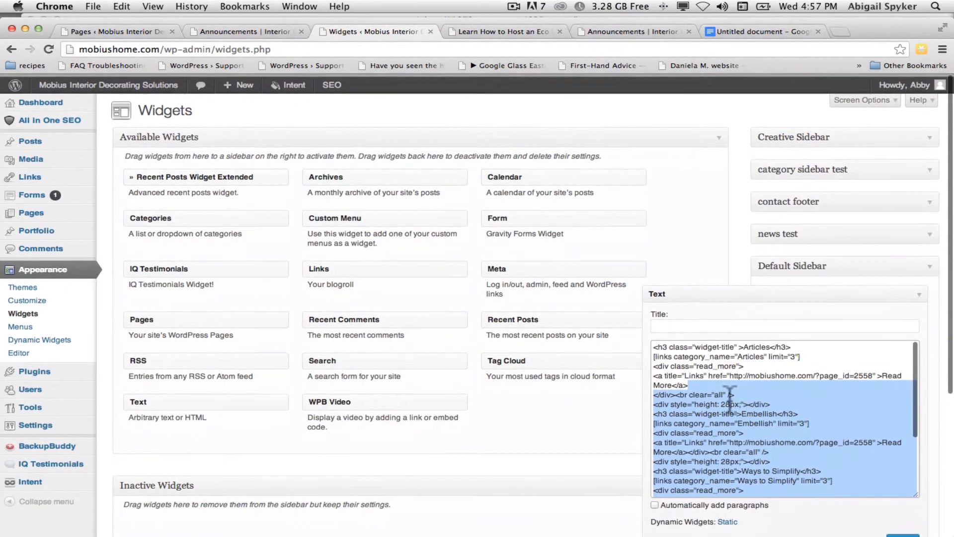
# Step: Highlight the Articles links shortcode and the Inspiration Read More block in the Text widget, and compare them with the live post's sidebar
pyautogui.click(724, 370)
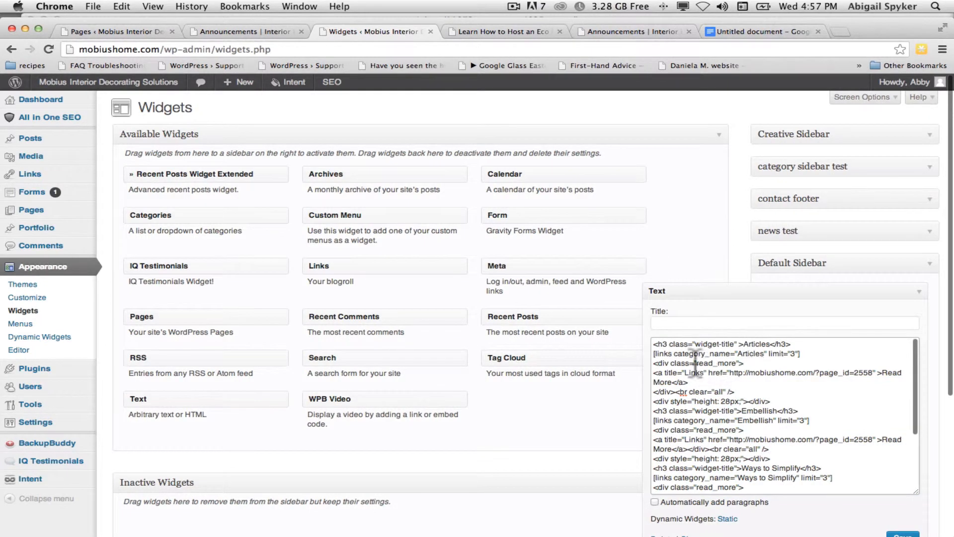
pyautogui.tripleClick(741, 353)
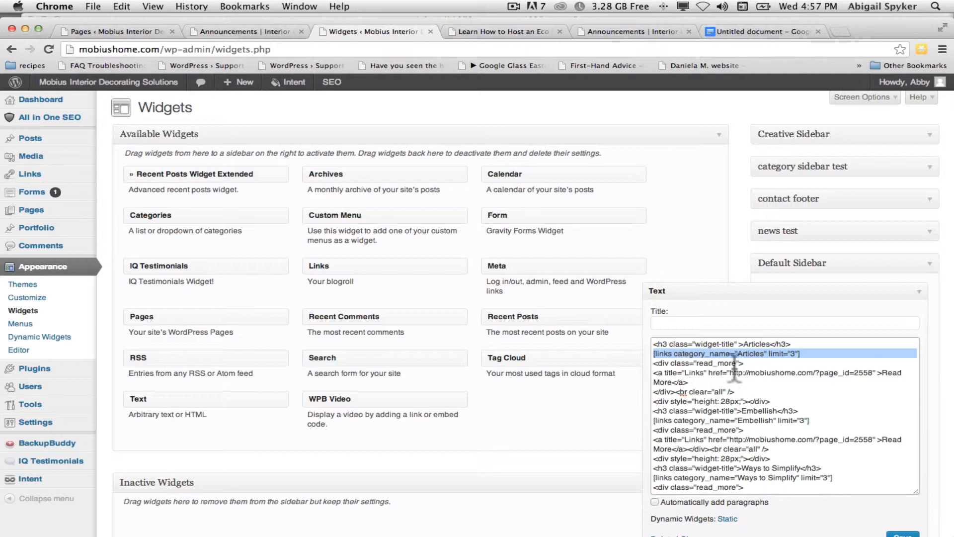
pyautogui.scroll(-5, 759, 439)
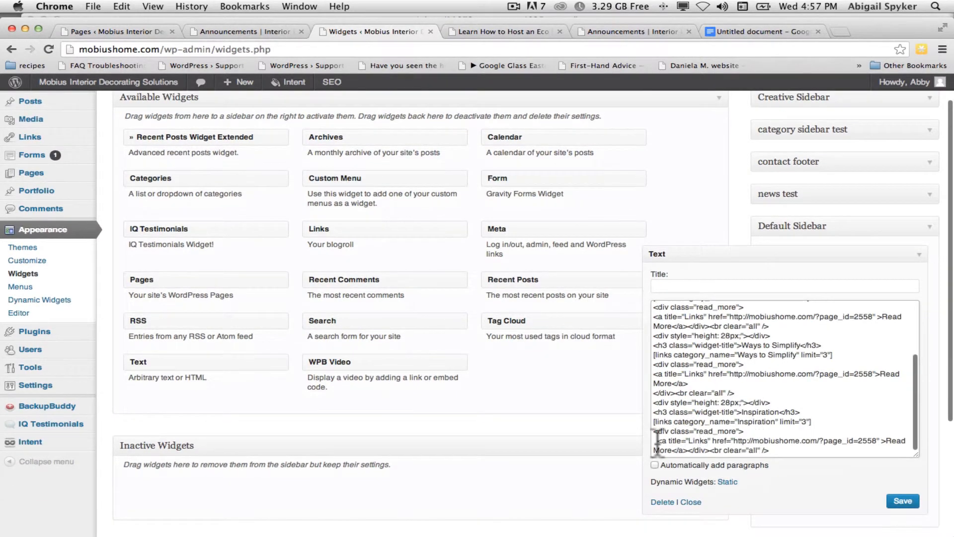
pyautogui.moveTo(655, 430); pyautogui.dragTo(795, 458)
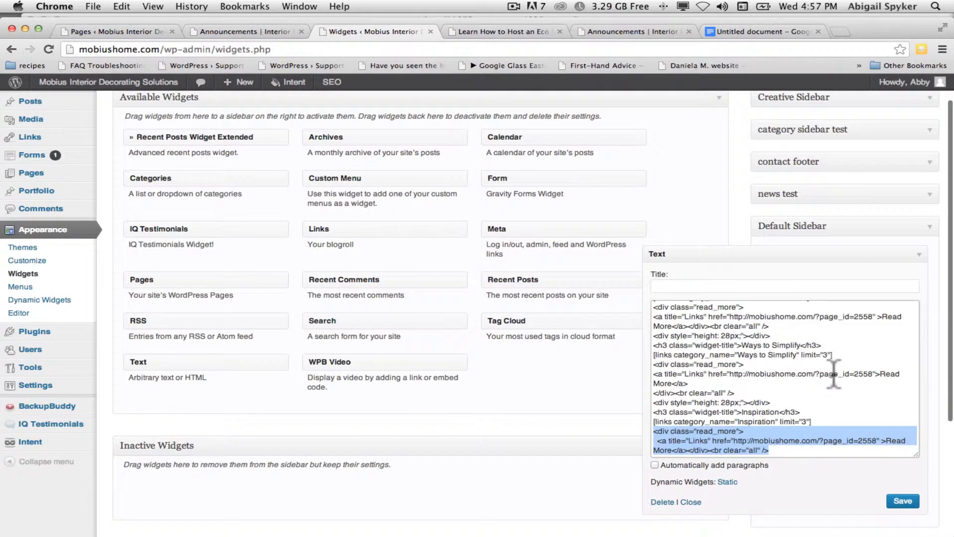
pyautogui.click(506, 32)
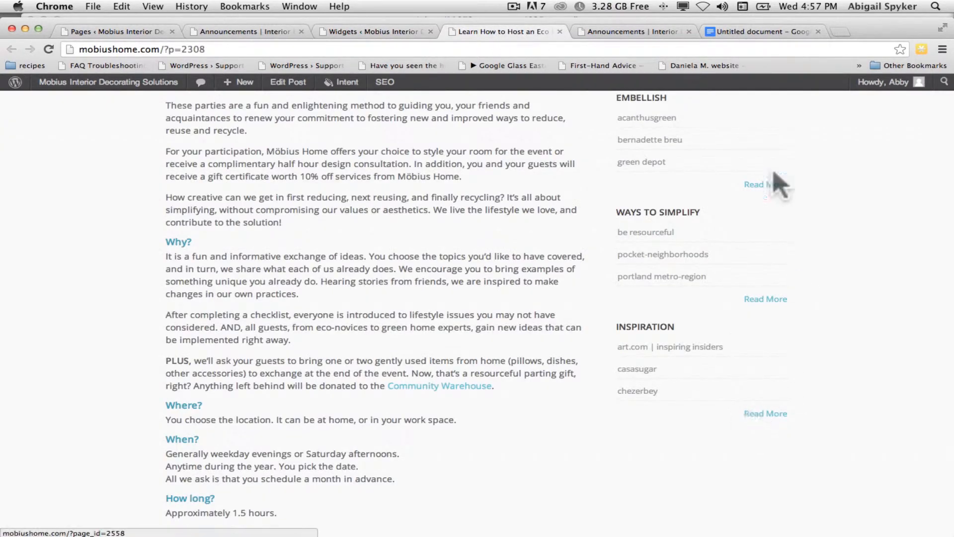
pyautogui.scroll(6, 723, 347)
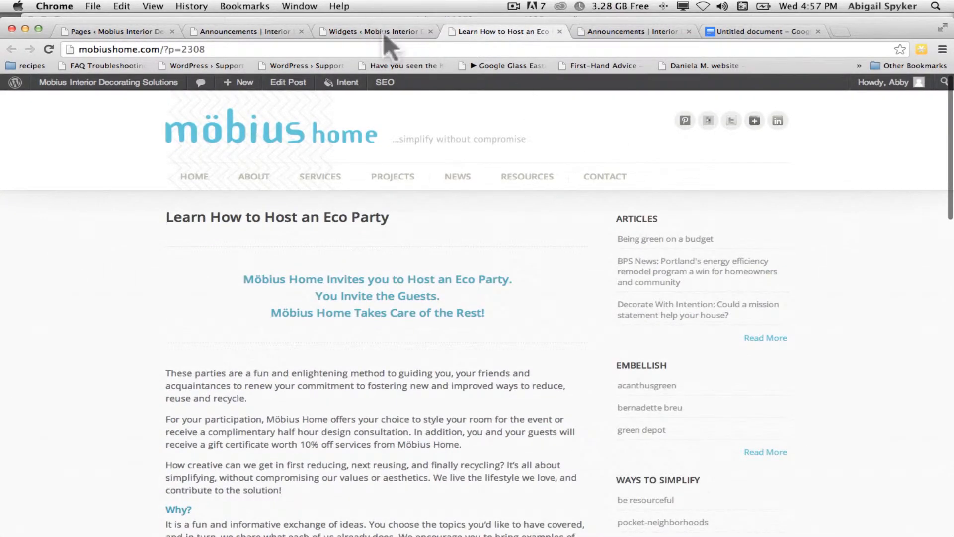
# Step: Check the tutorial topic list in Google Docs, then open the live site's Home page for editing in WordPress
pyautogui.click(753, 33)
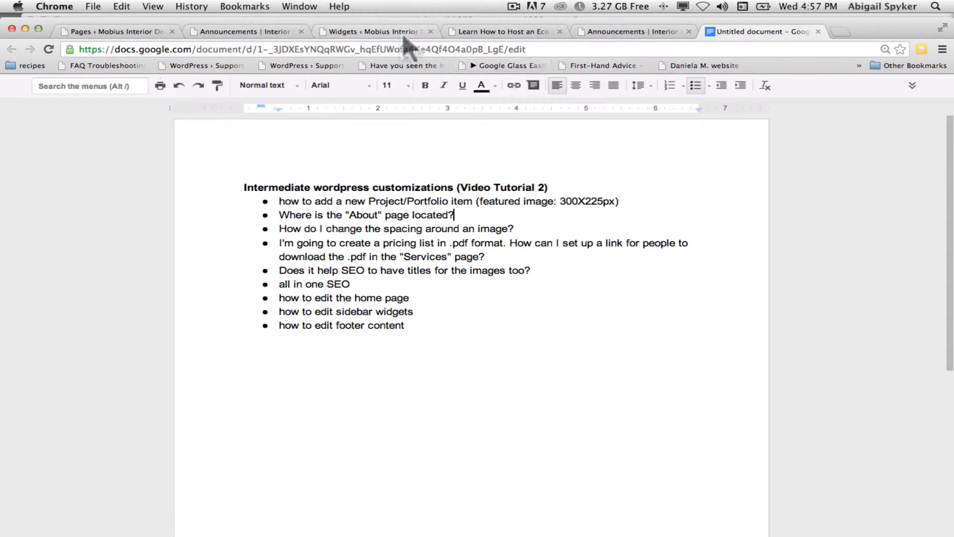
pyautogui.click(370, 31)
pyautogui.click(253, 33)
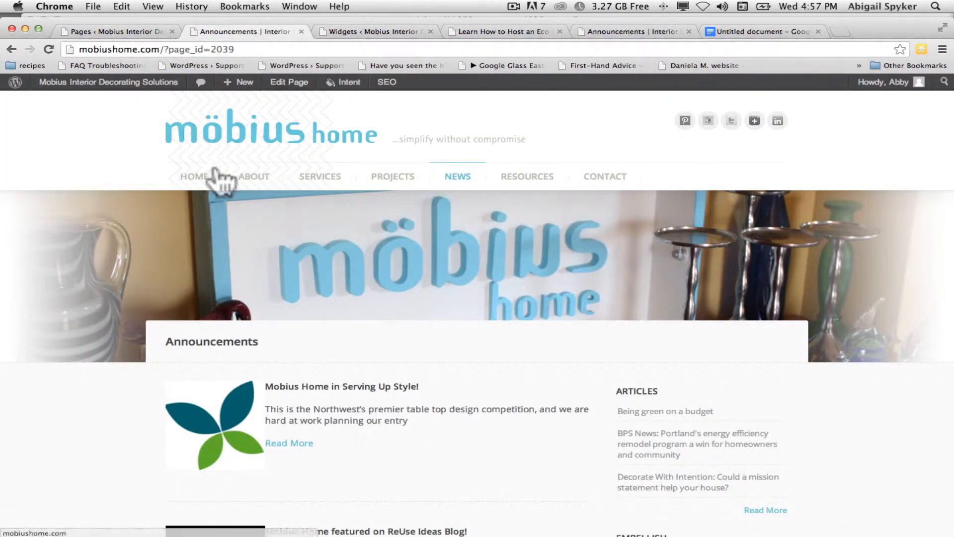
pyautogui.click(195, 178)
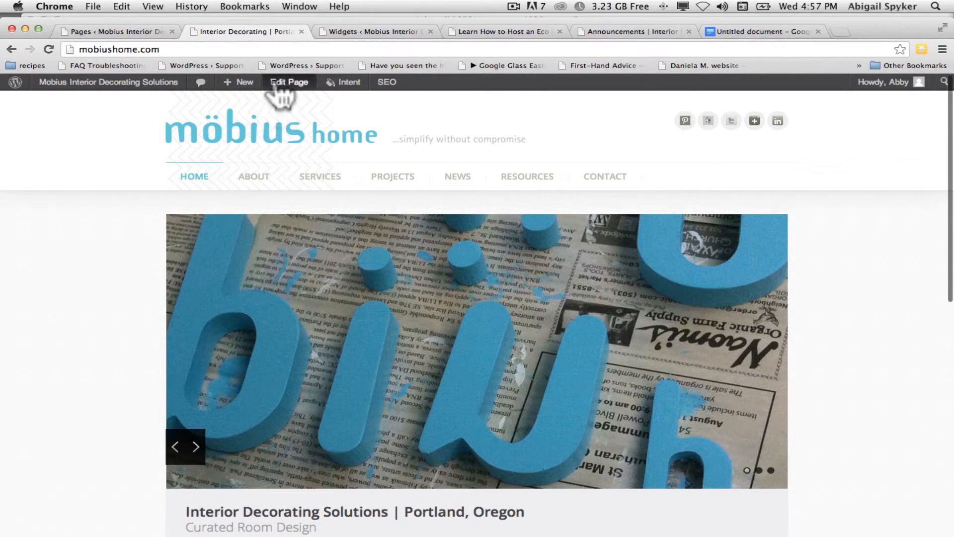
pyautogui.click(276, 83)
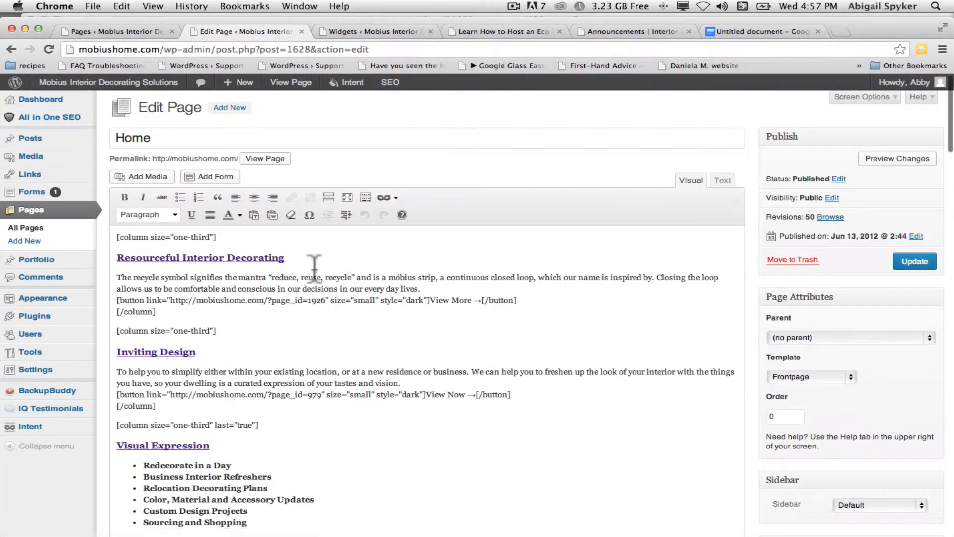
# Step: Examine the Home page's content columns, template, Heading and Subheading fields, and its Slider and Blog settings
pyautogui.scroll(-3, 221, 243)
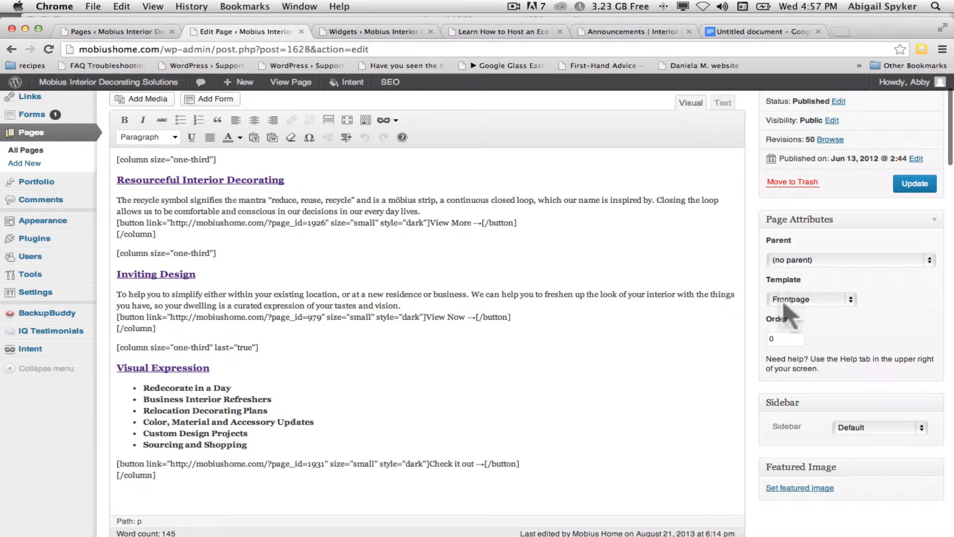
pyautogui.scroll(-6, 583, 286)
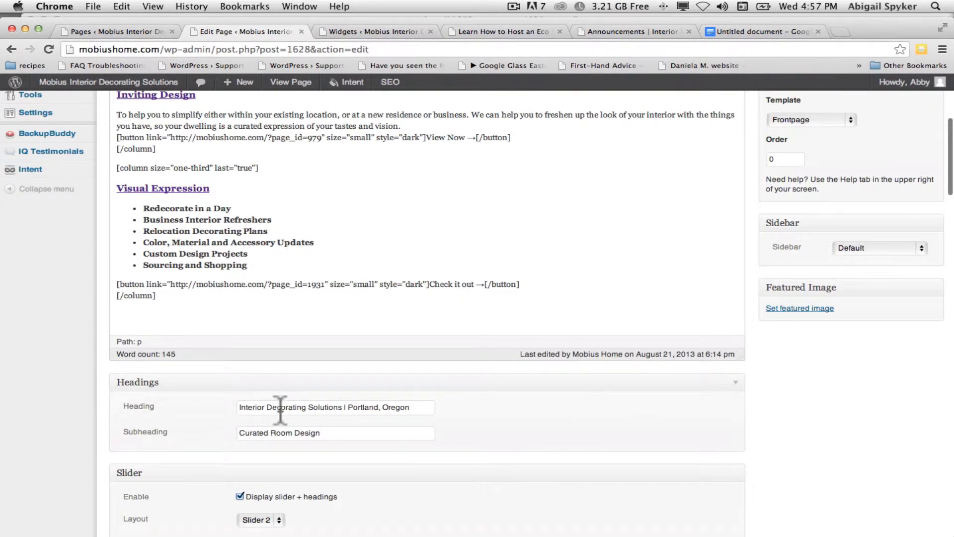
pyautogui.moveTo(273, 408); pyautogui.dragTo(395, 407)
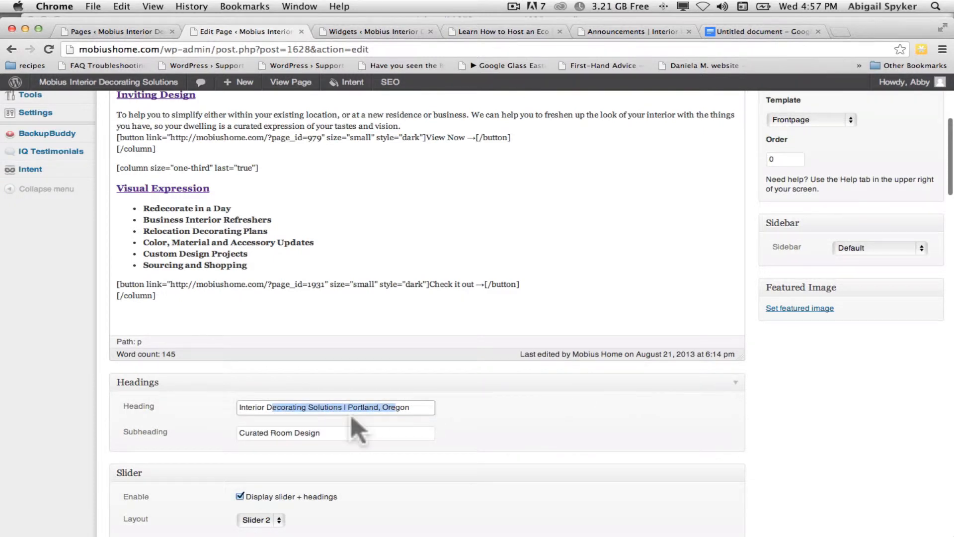
pyautogui.click(326, 437)
pyautogui.scroll(-5, 663, 422)
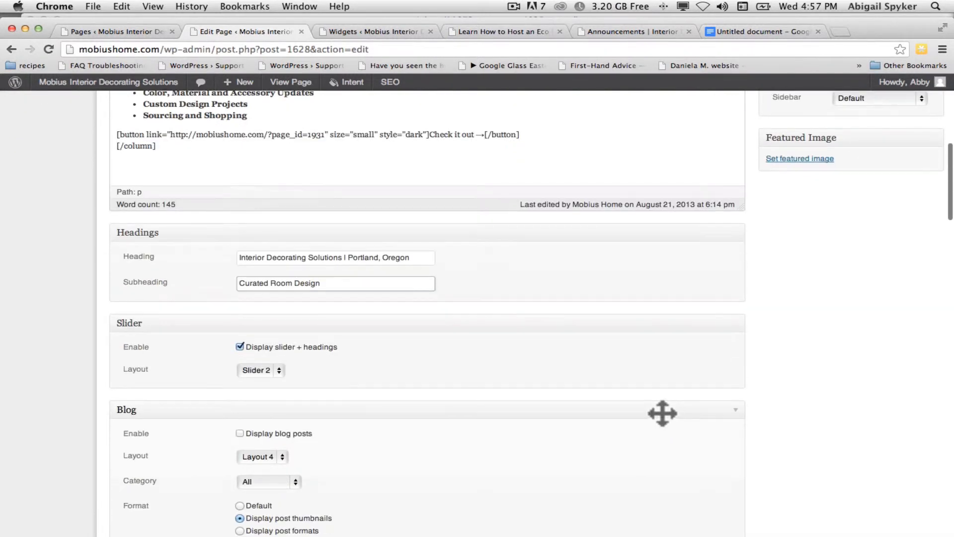
pyautogui.scroll(-2, 663, 413)
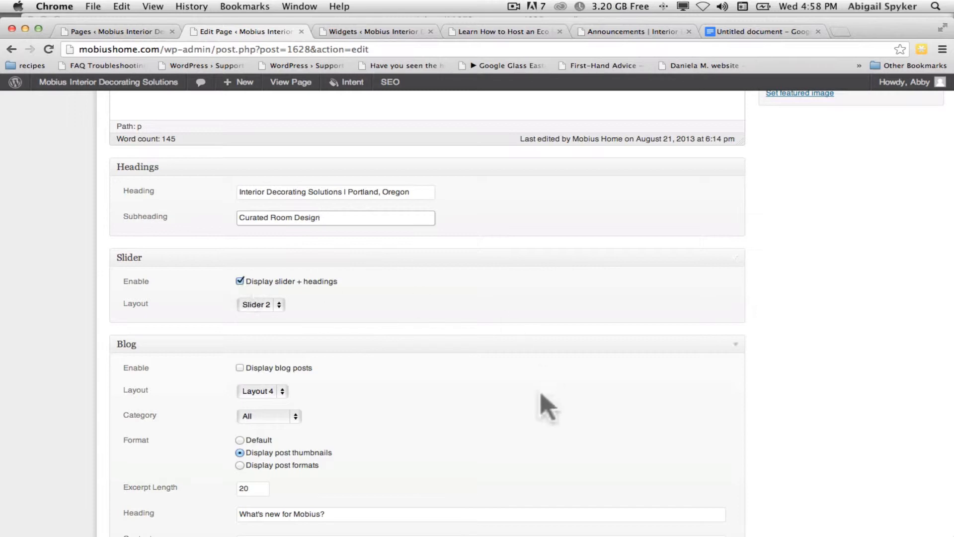
pyautogui.scroll(-1, 543, 403)
pyautogui.scroll(-5, 540, 394)
pyautogui.scroll(15, 541, 393)
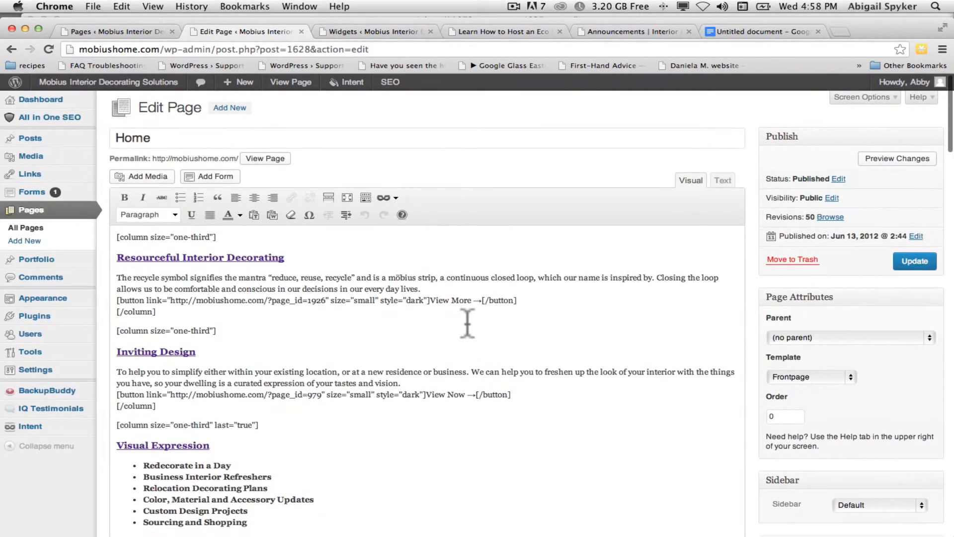
# Step: Bring up the media library for the Home page and filter it to items uploaded to this page
pyautogui.click(147, 177)
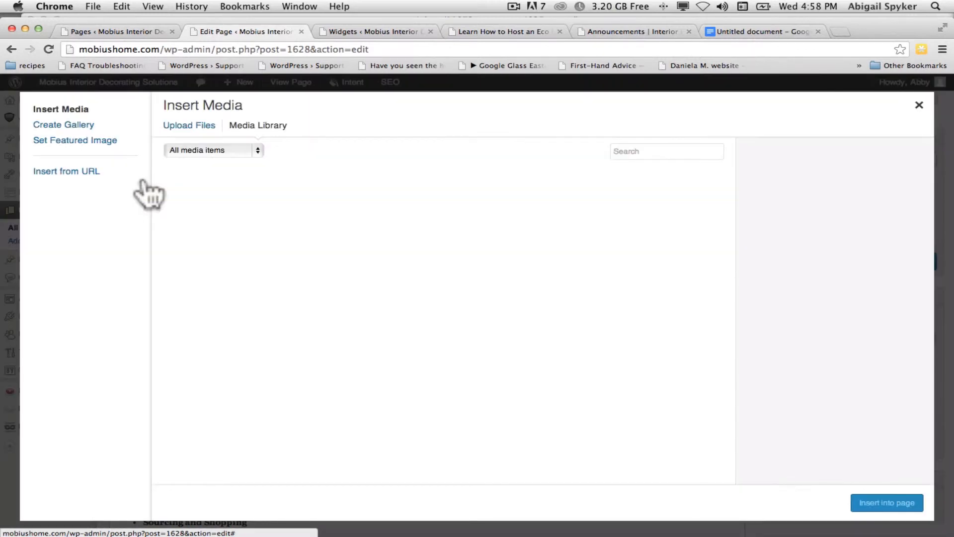
pyautogui.click(209, 151)
pyautogui.click(207, 160)
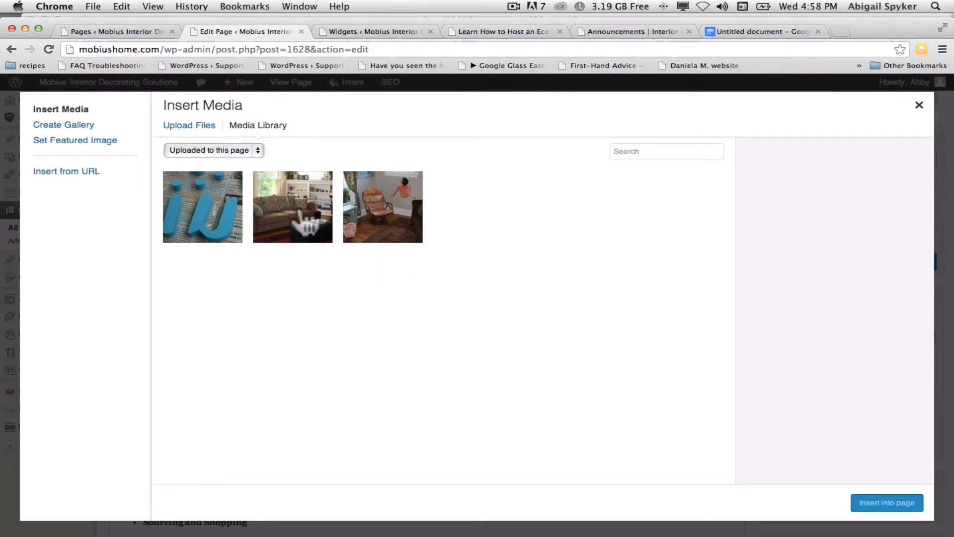
# Step: Inspect the attachment details and pixel dimensions of the three slider images
pyautogui.click(303, 219)
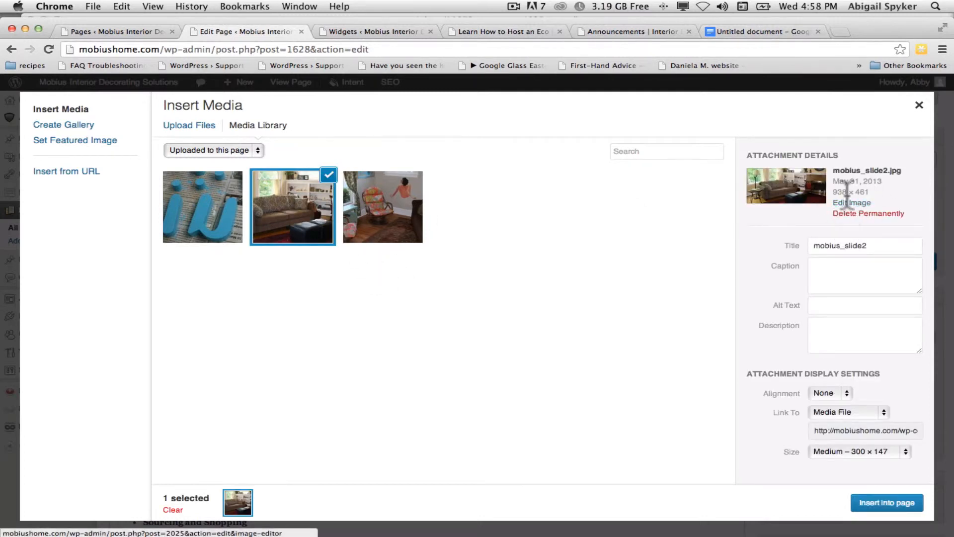
pyautogui.click(227, 209)
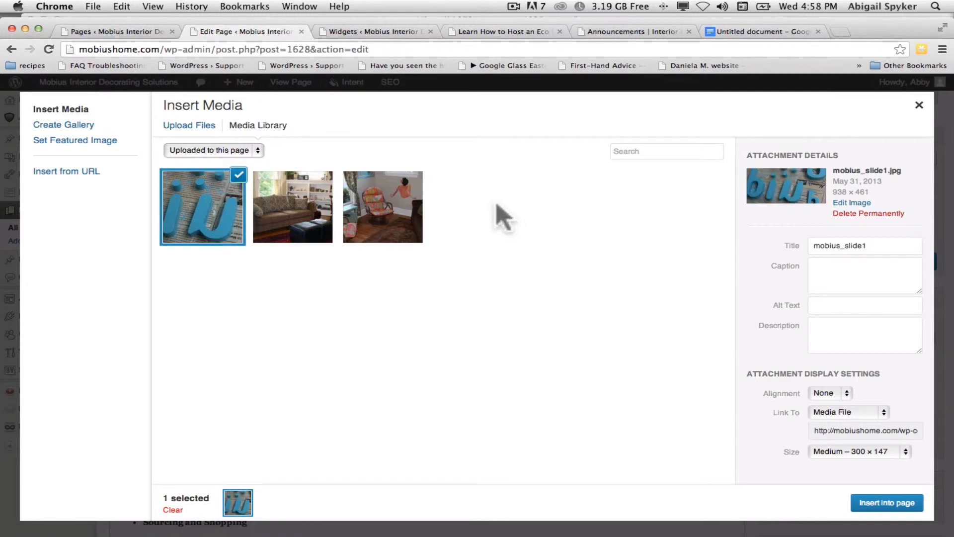
pyautogui.click(392, 216)
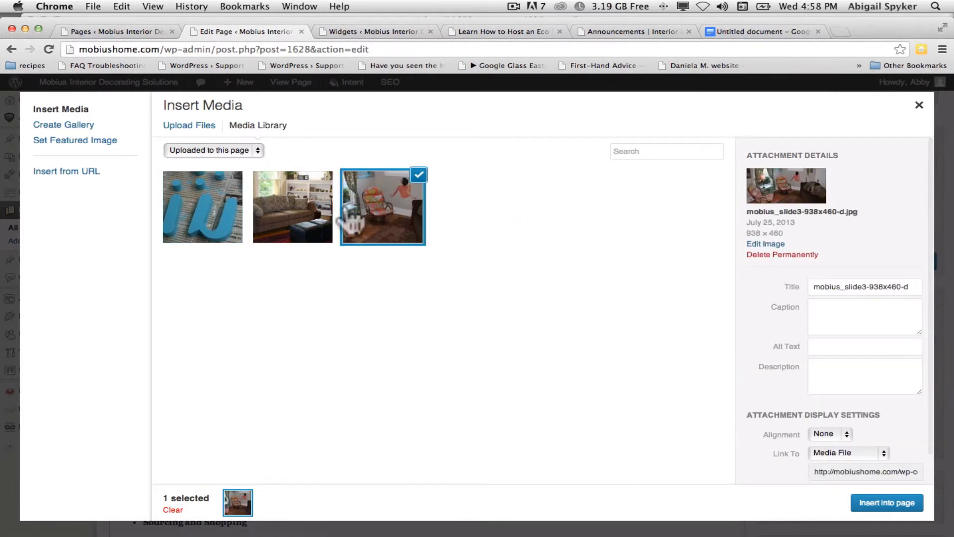
pyautogui.click(303, 204)
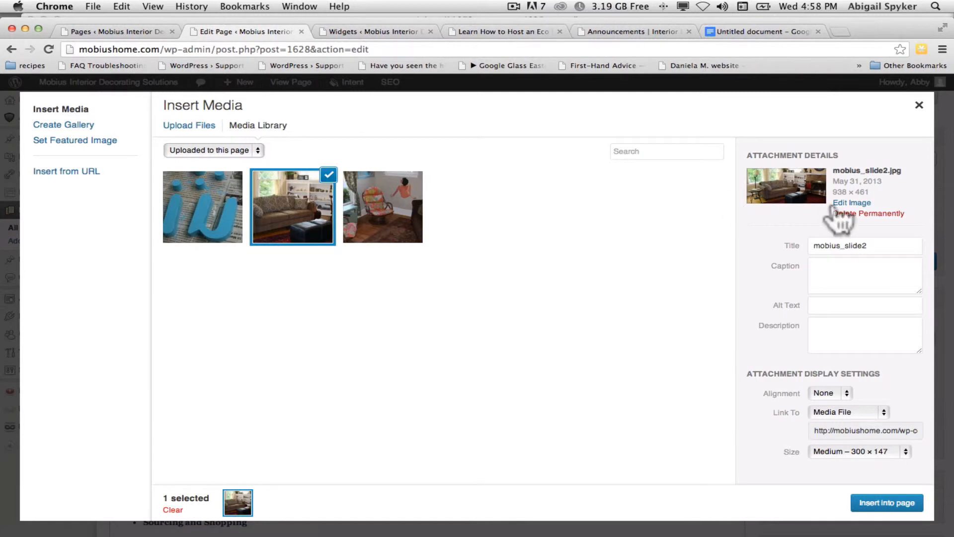
# Step: Upload greenscreen.jpg from the Desktop to the Home page's media
pyautogui.click(183, 127)
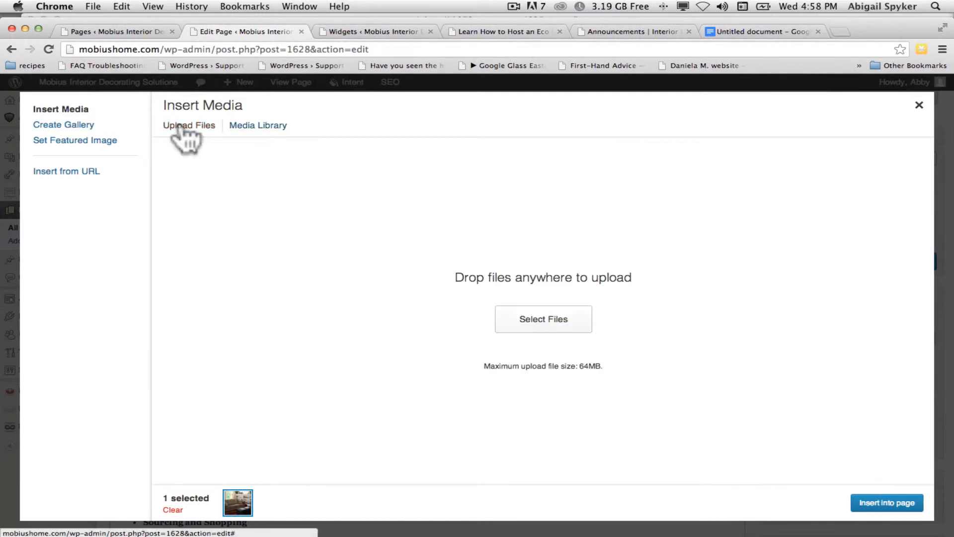
pyautogui.click(517, 318)
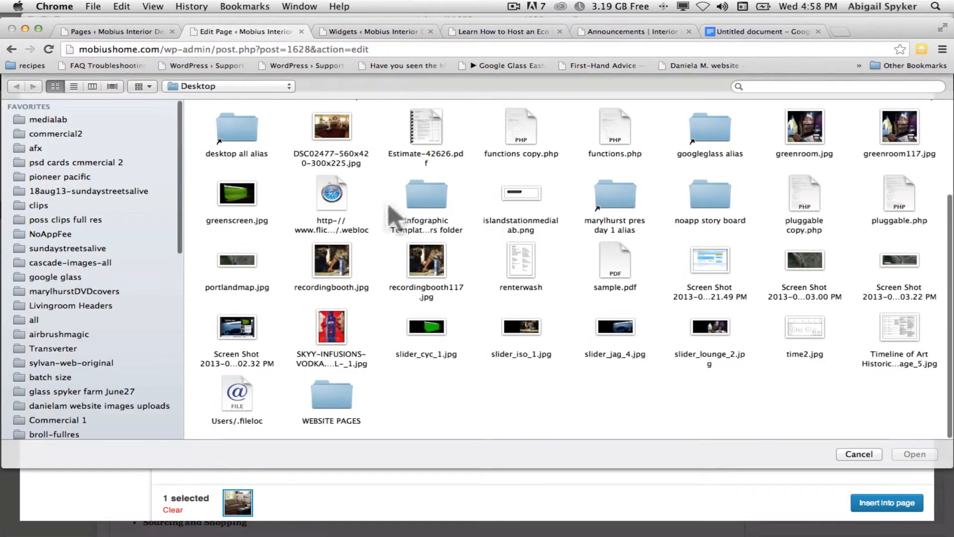
pyautogui.click(241, 194)
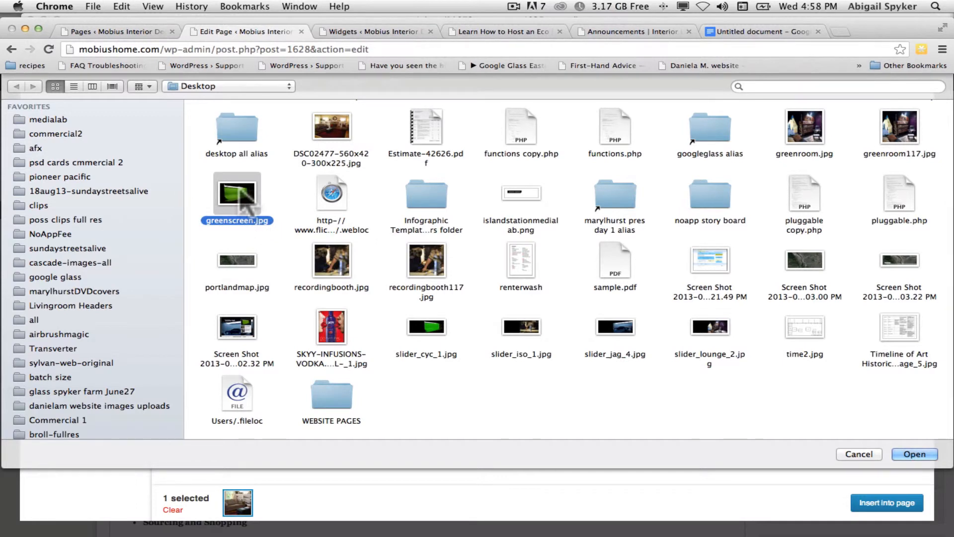
pyautogui.click(916, 454)
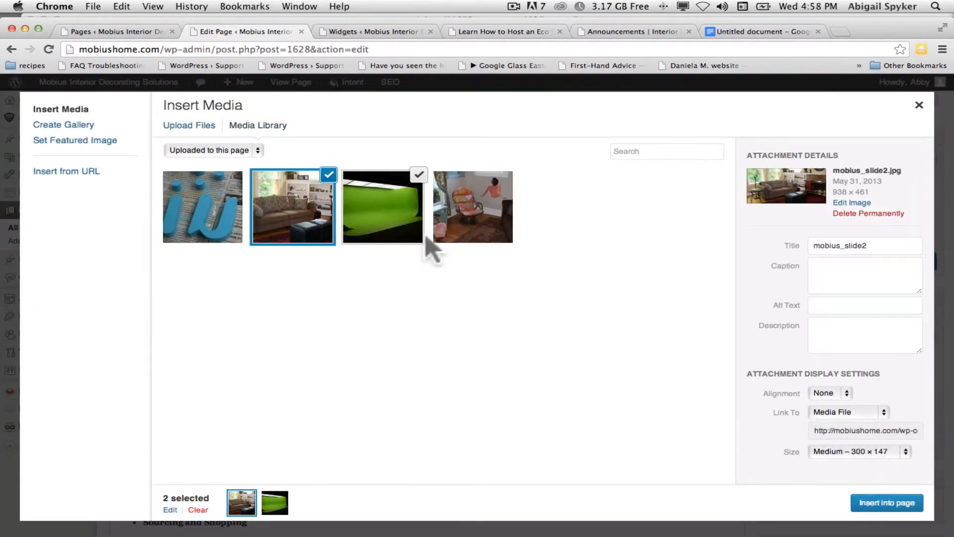
# Step: Set the greenscreen image's display size to Full Size – 326 × 220
pyautogui.click(380, 231)
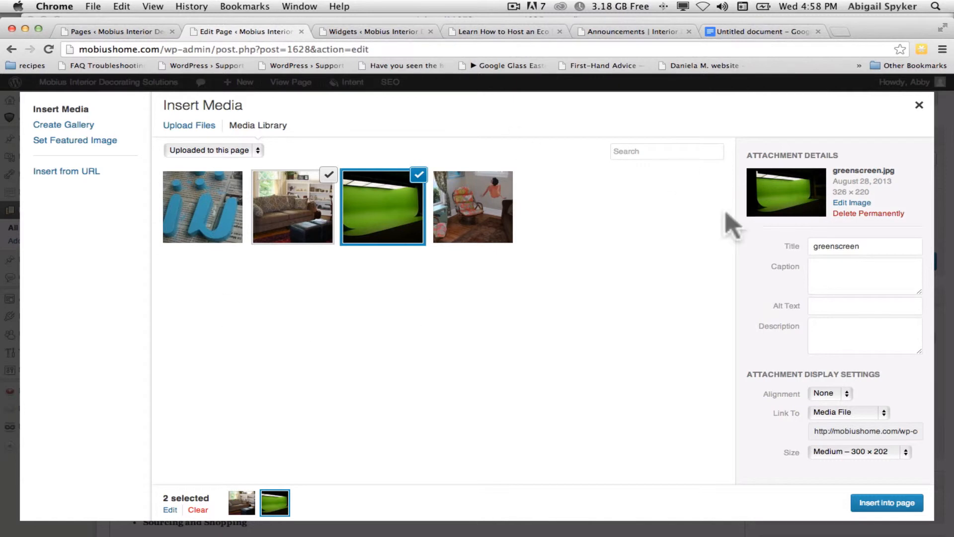
pyautogui.click(892, 452)
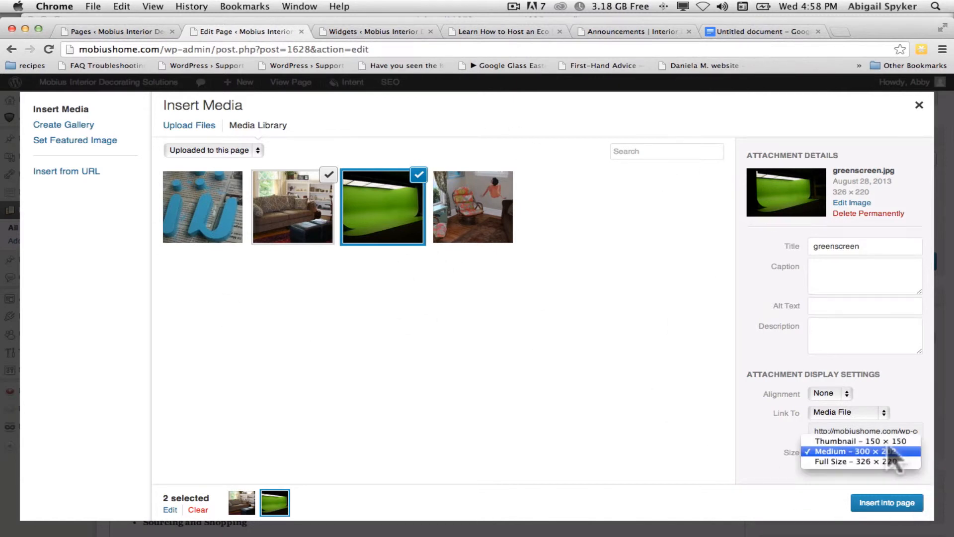
pyautogui.click(867, 462)
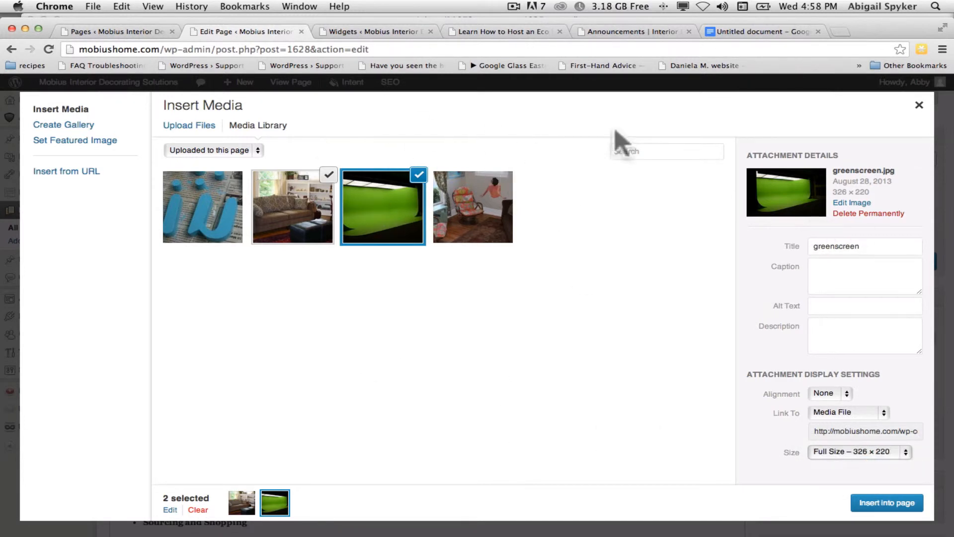
# Step: Compare the attachment details of the chair slide and the greenscreen image, and close the media window without inserting anything
pyautogui.click(470, 196)
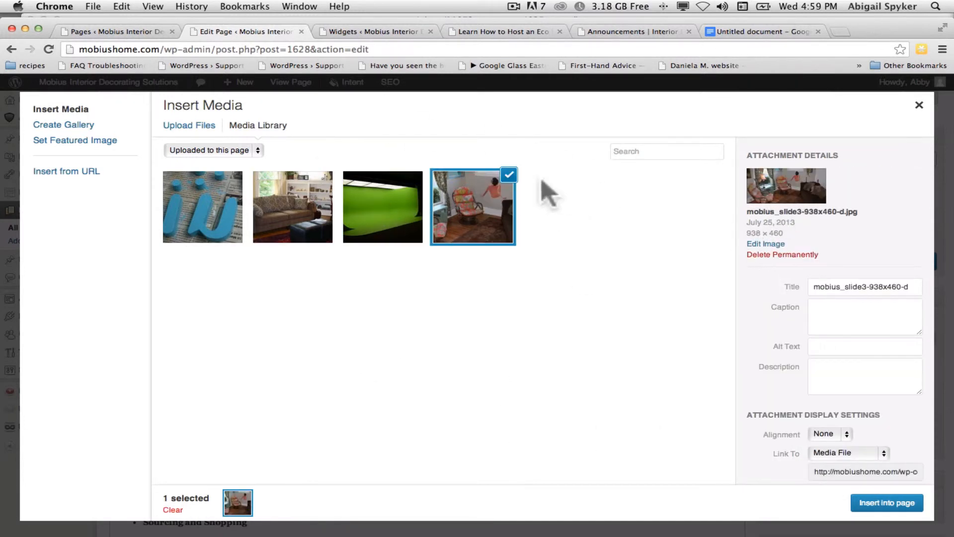
pyautogui.click(376, 221)
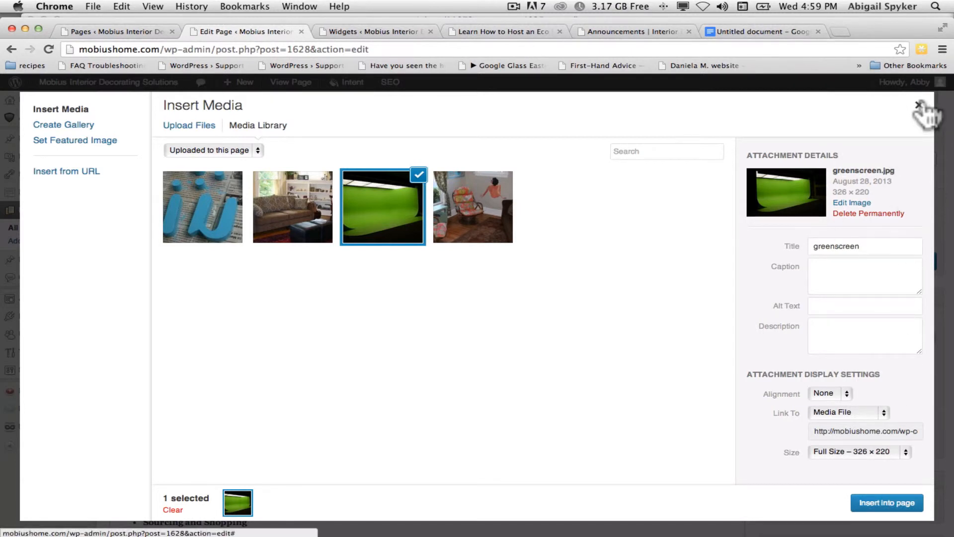
pyautogui.click(404, 207)
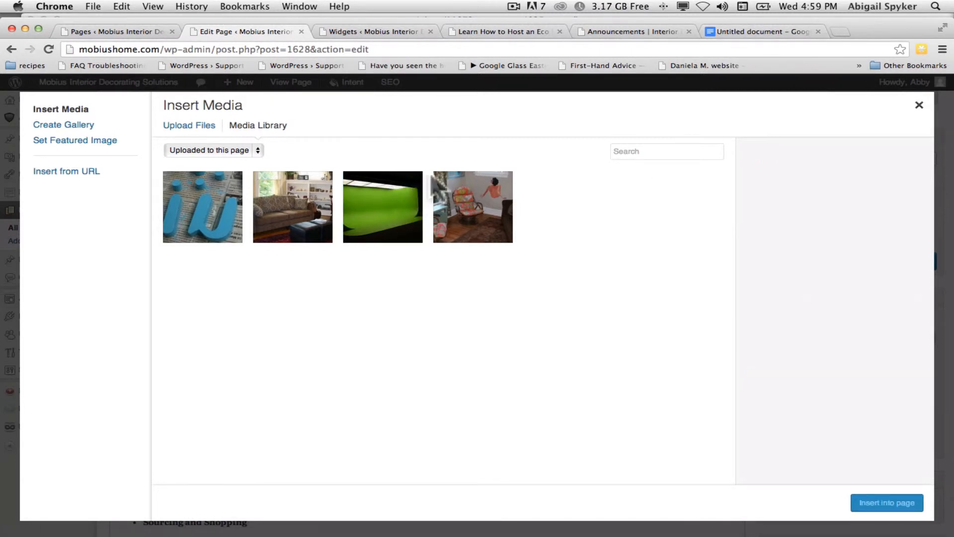
pyautogui.click(398, 211)
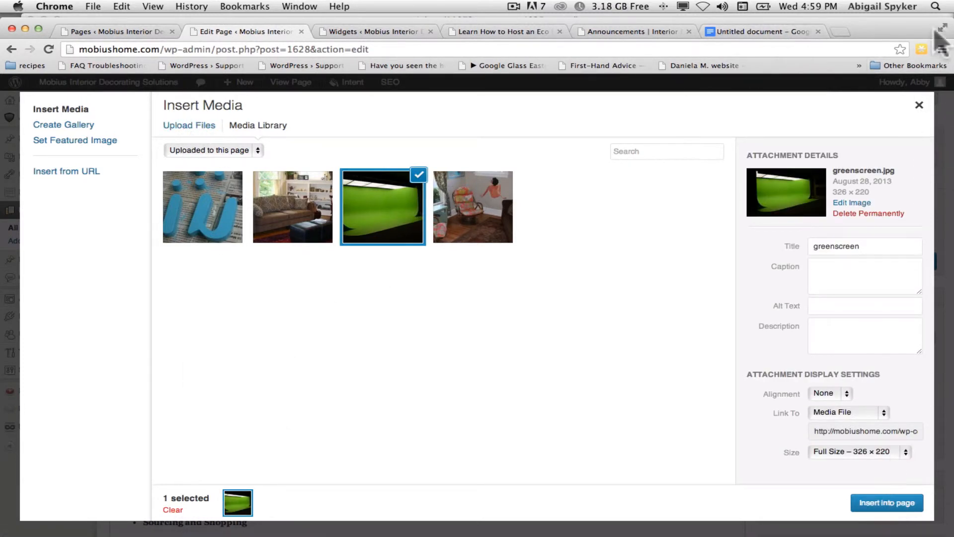
pyautogui.click(919, 105)
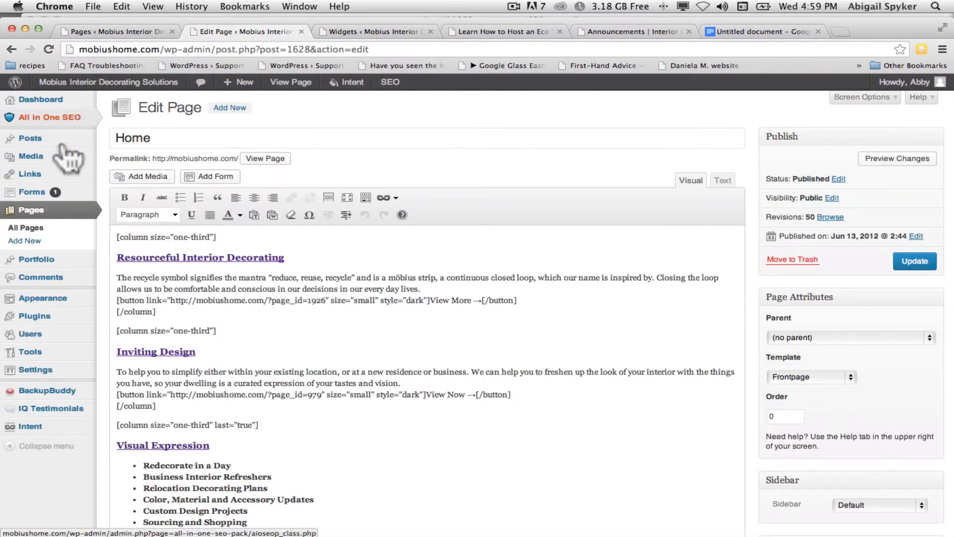
# Step: Bring up the site's Media Library in a separate browser tab, keeping the Home page editor open
pyautogui.moveTo(60, 156)
pyautogui.keyDown('super'); pyautogui.click(130, 167); pyautogui.keyUp('super')
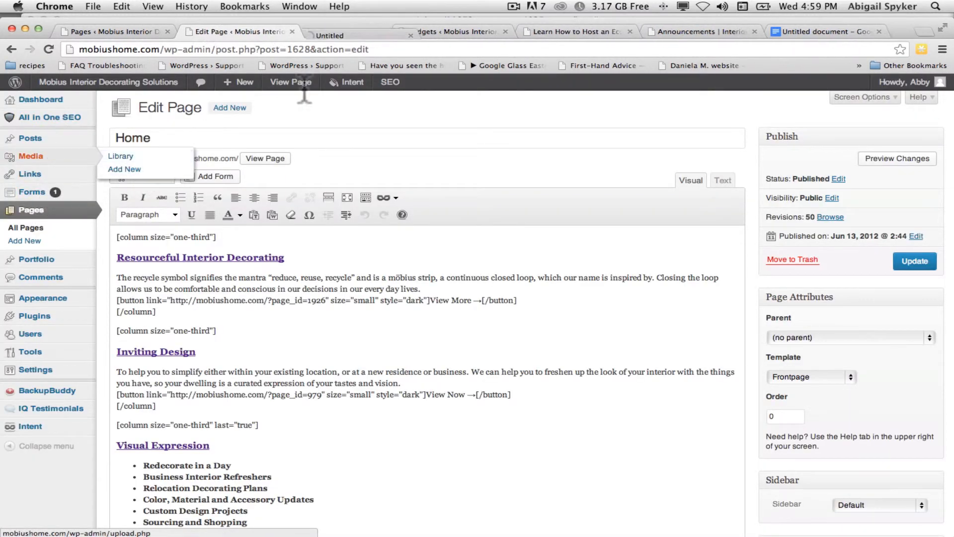
pyautogui.click(366, 34)
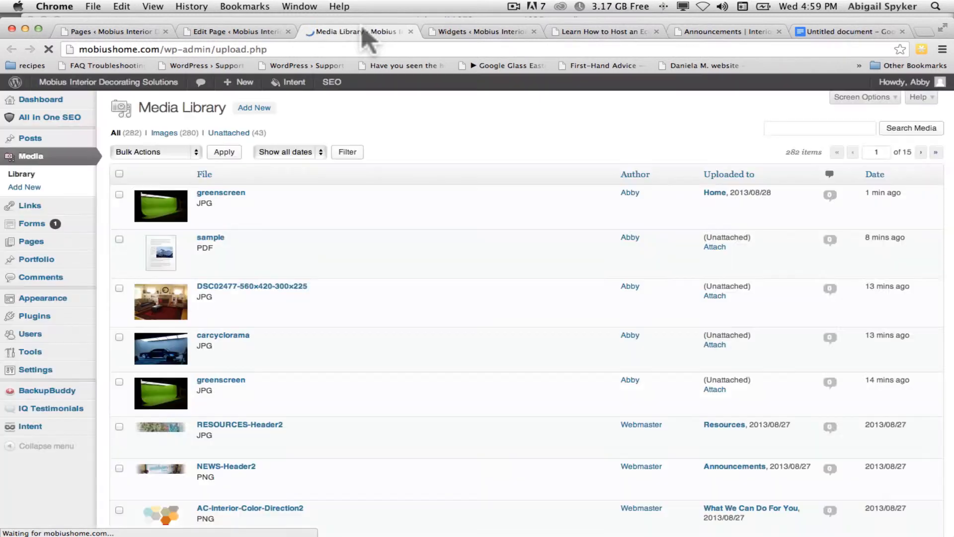
# Step: Permanently delete both greenscreen images, the sample PDF, DSC02477-560×420-300x225 and carcyclorama from the Media Library in one bulk action
pyautogui.click(119, 194)
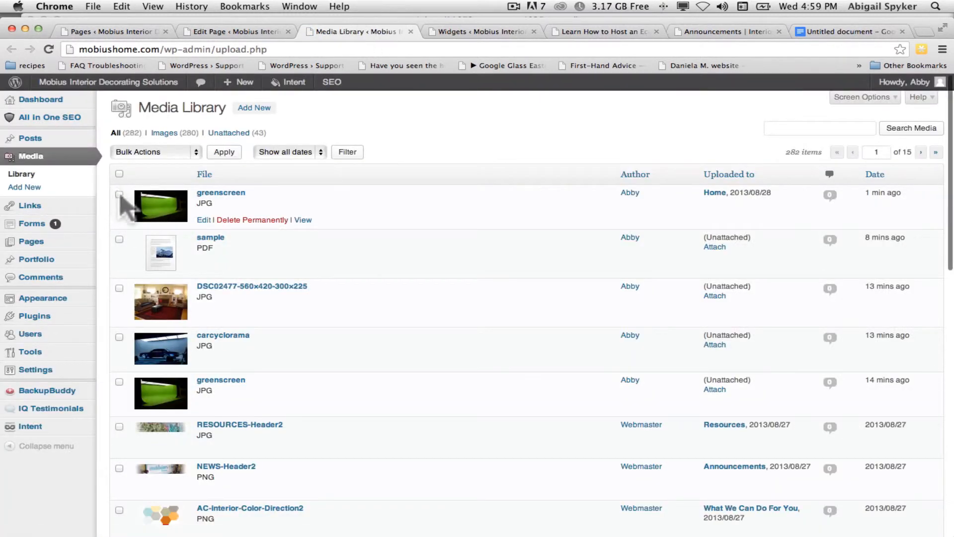
pyautogui.click(119, 287)
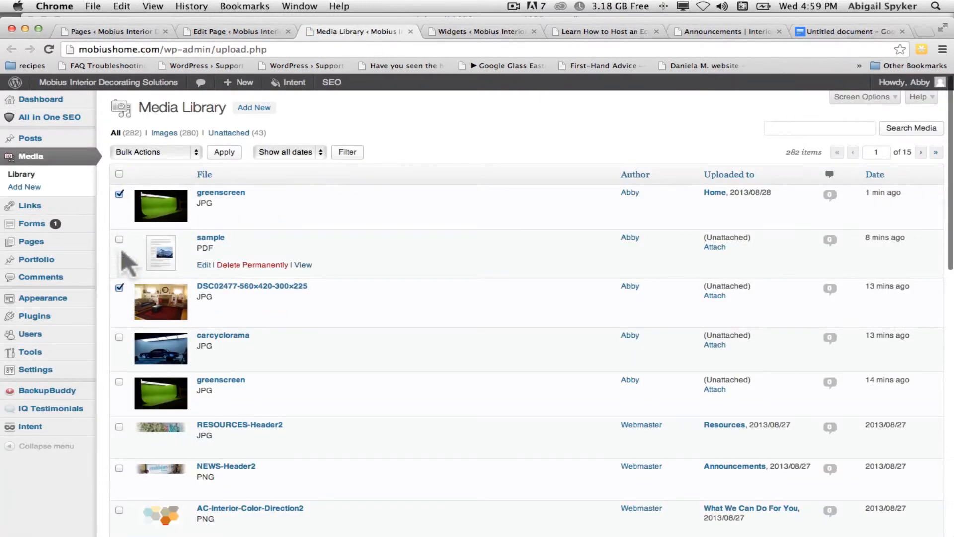
pyautogui.click(119, 239)
pyautogui.click(119, 337)
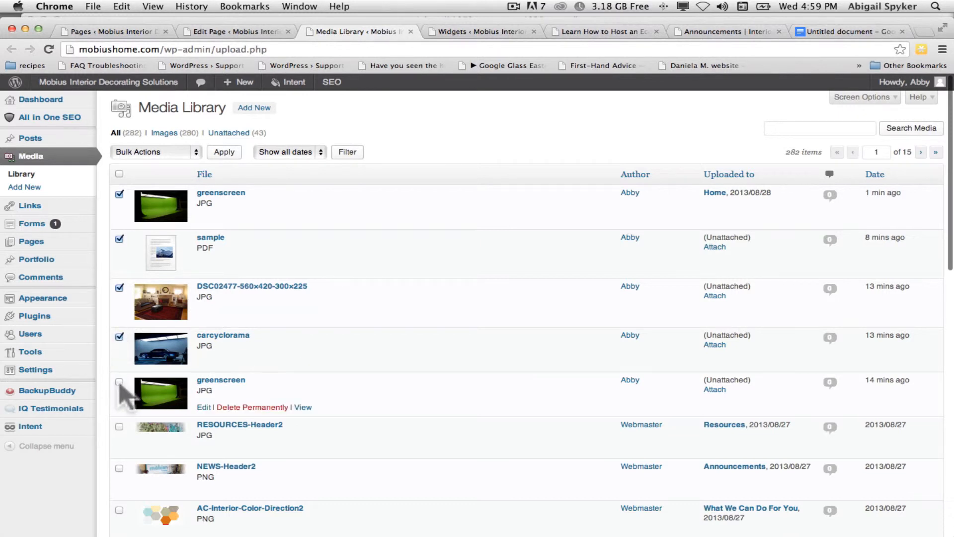
pyautogui.click(119, 381)
pyautogui.click(129, 152)
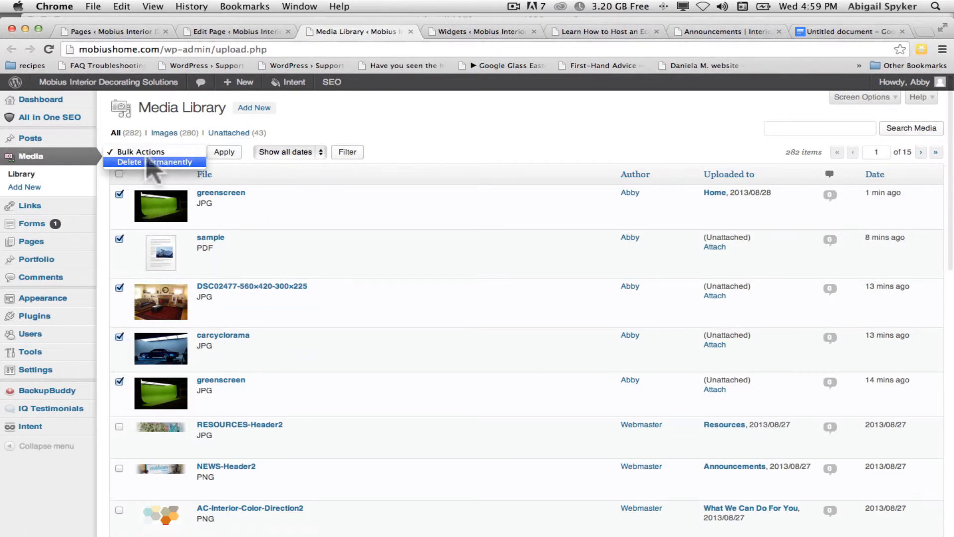
pyautogui.press('Return')
pyautogui.click(224, 153)
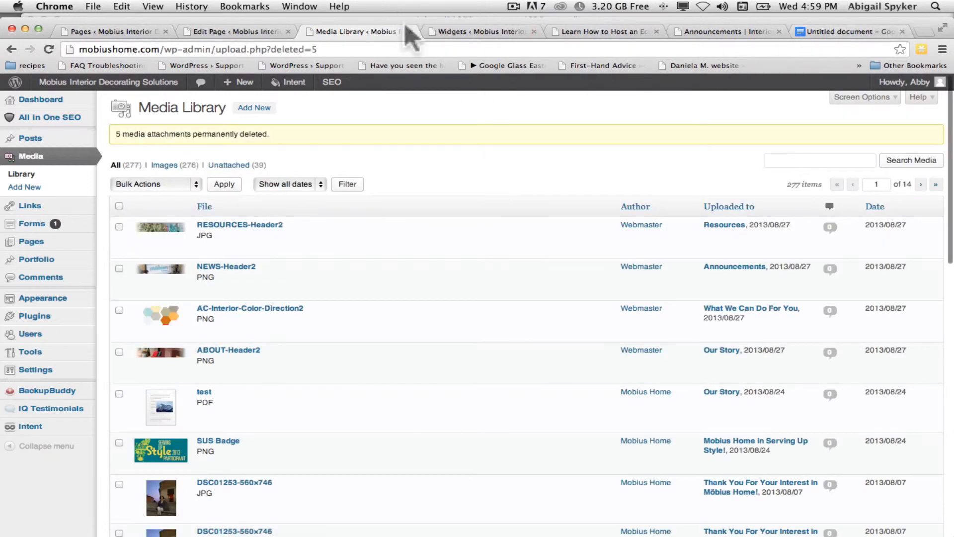
# Step: Check the tutorial outline in Google Docs, and open the general settings of All in One SEO in WordPress
pyautogui.click(840, 33)
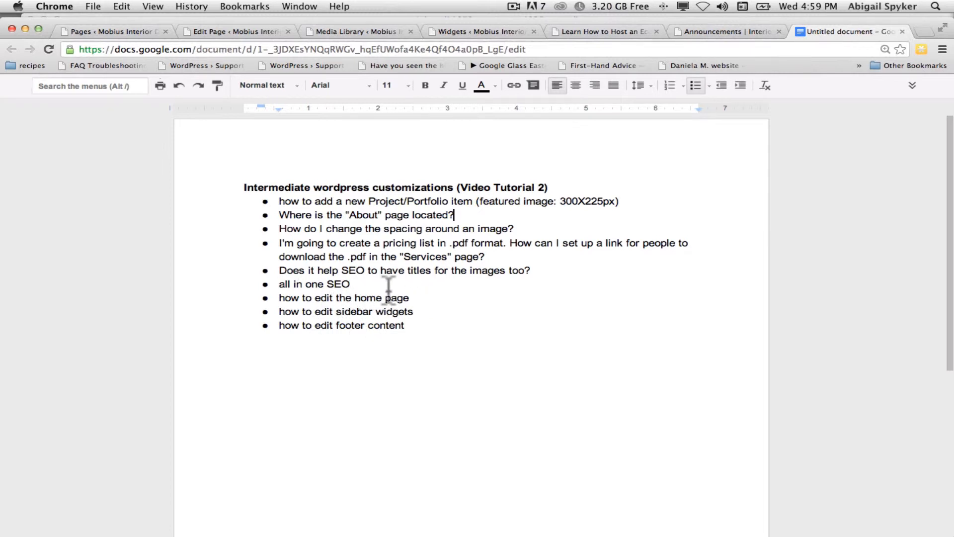
pyautogui.click(229, 32)
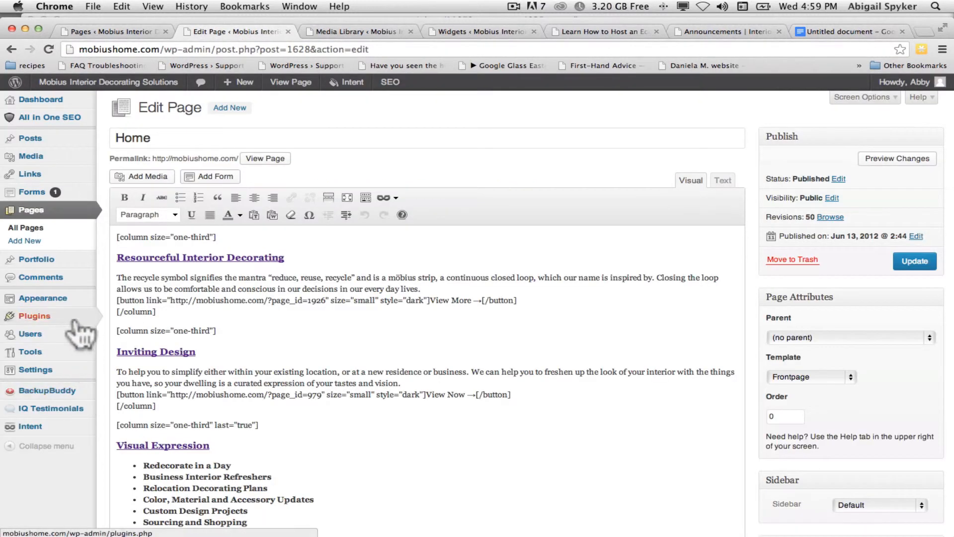
pyautogui.moveTo(45, 376)
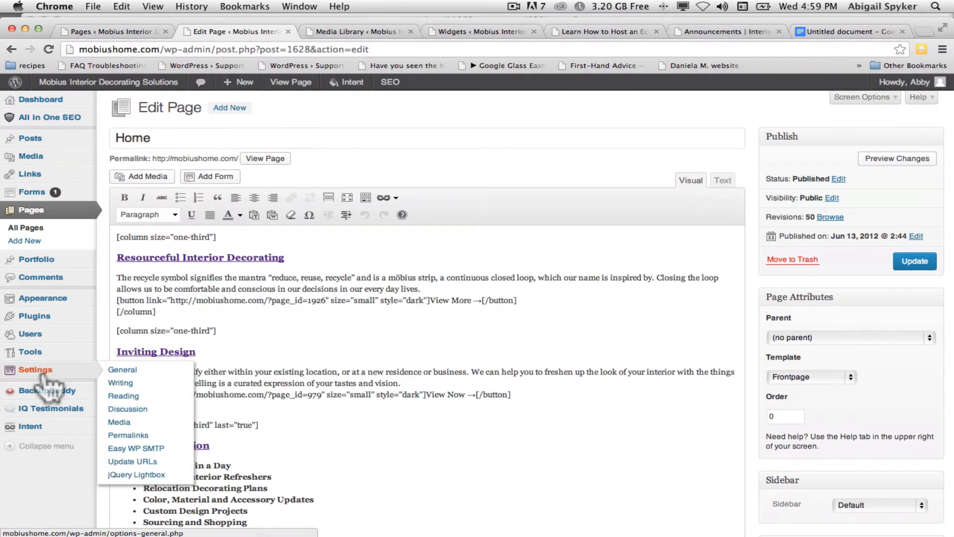
pyautogui.moveTo(46, 124)
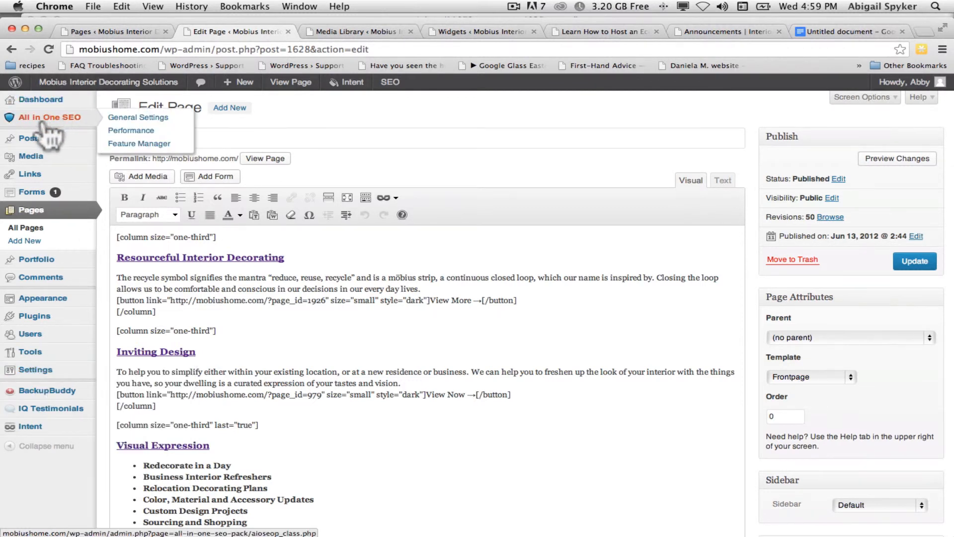
pyautogui.click(145, 119)
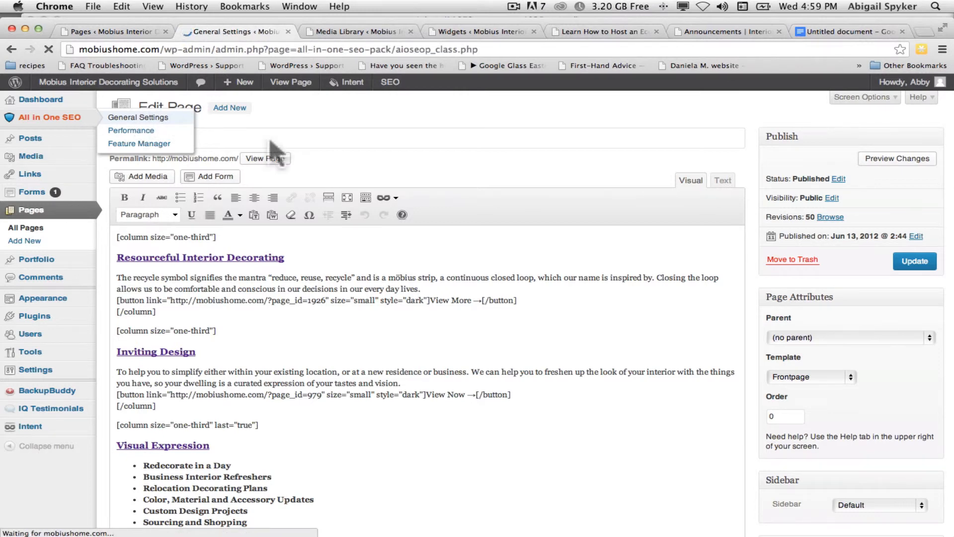
# Step: Examine the All in One SEO home page, keyword, title, custom post type, display and advanced settings
pyautogui.scroll(-5, 490, 220)
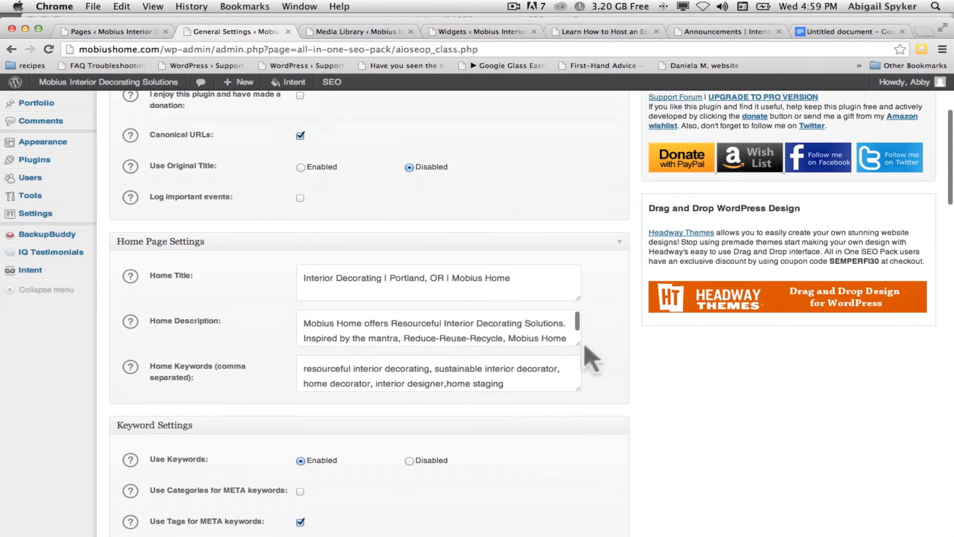
pyautogui.scroll(-4, 221, 318)
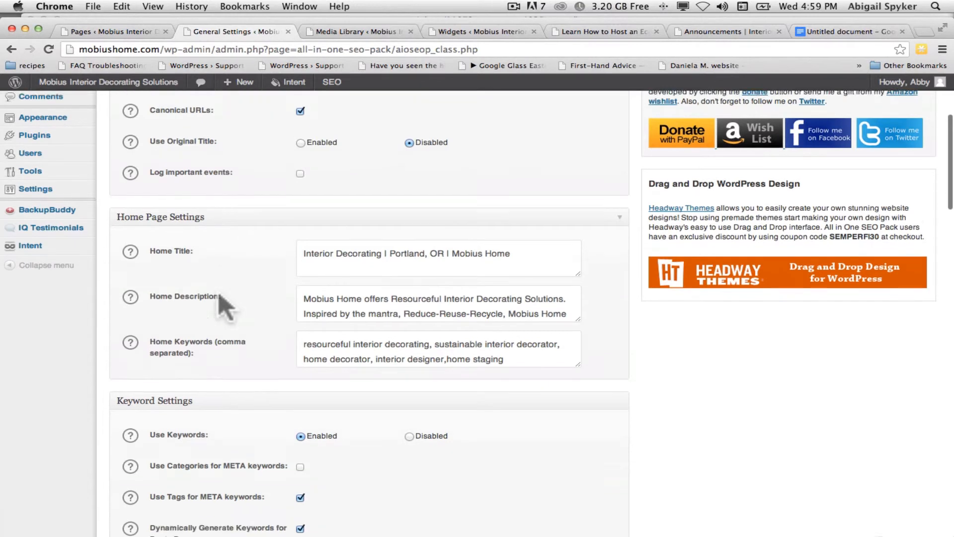
pyautogui.scroll(-7, 221, 325)
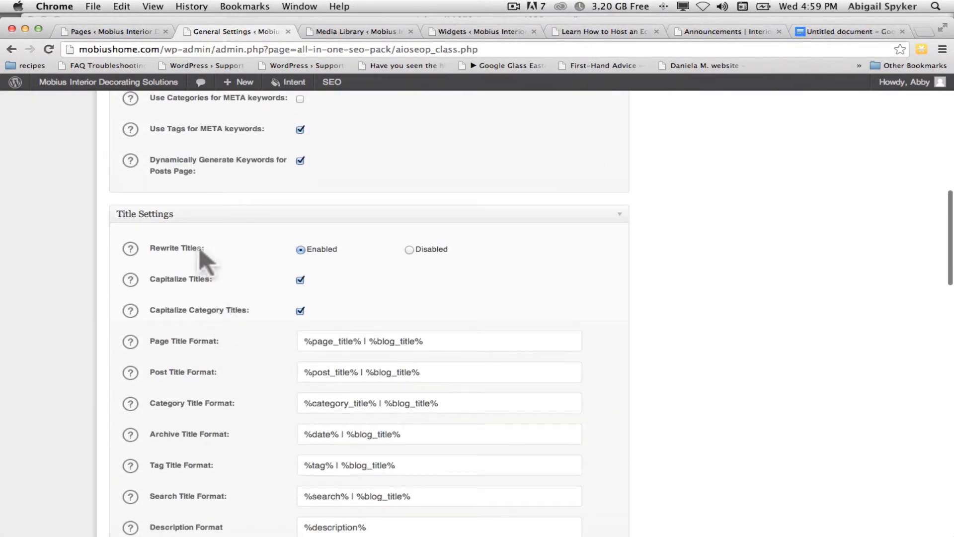
pyautogui.scroll(-1, 213, 335)
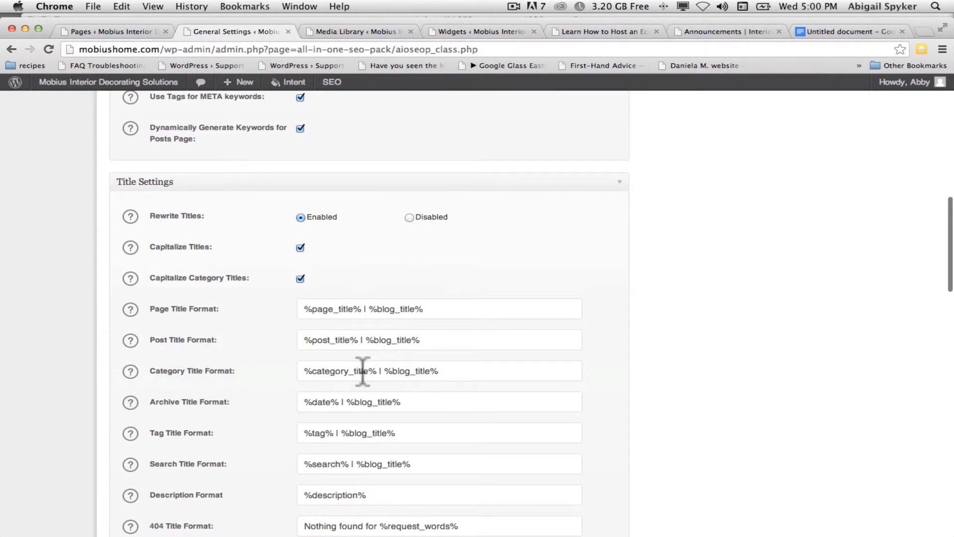
pyautogui.scroll(15, 476, 367)
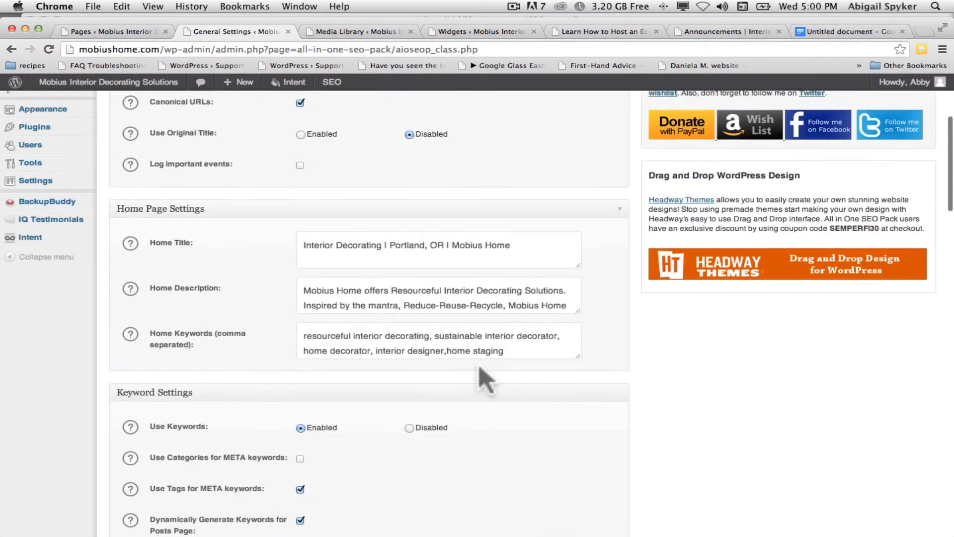
pyautogui.scroll(-8, 478, 378)
pyautogui.scroll(-10, 478, 377)
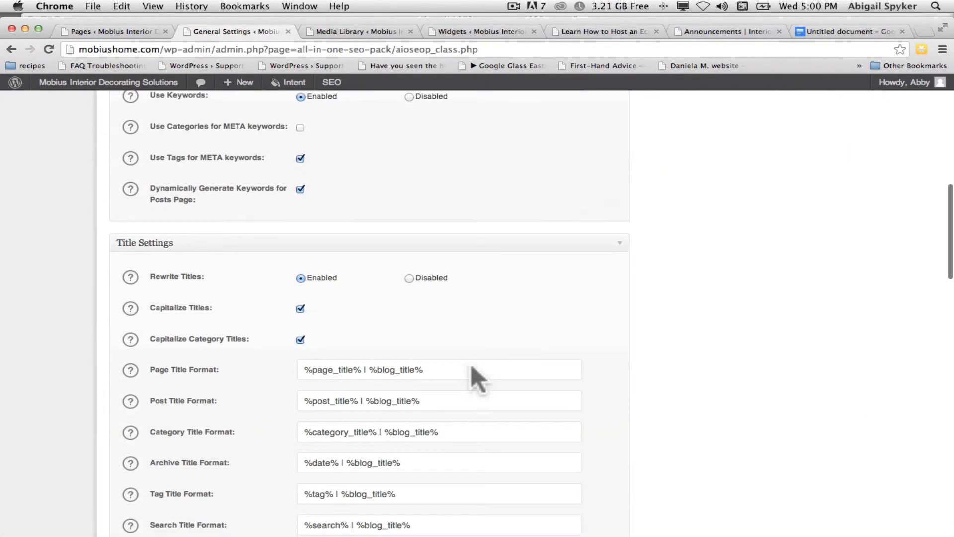
pyautogui.scroll(-20, 338, 416)
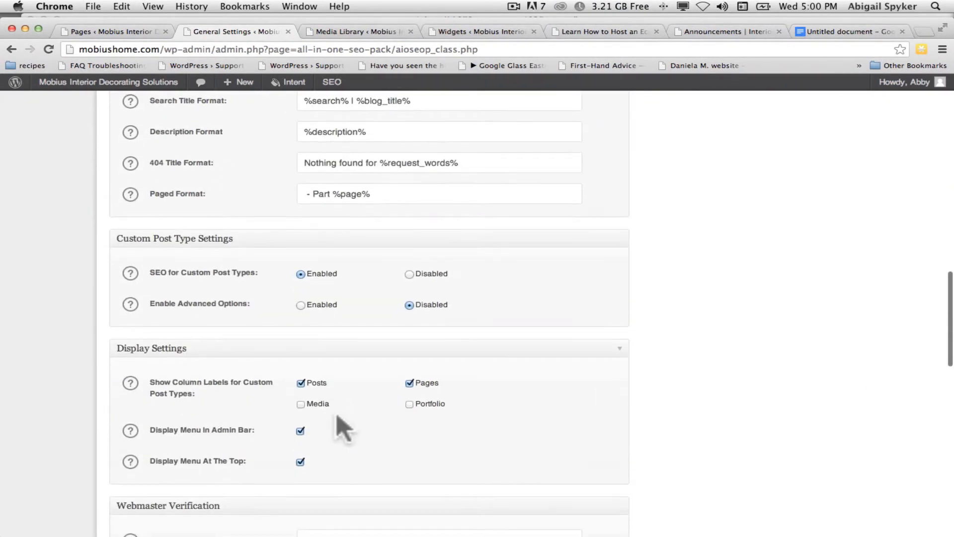
pyautogui.scroll(-3, 337, 415)
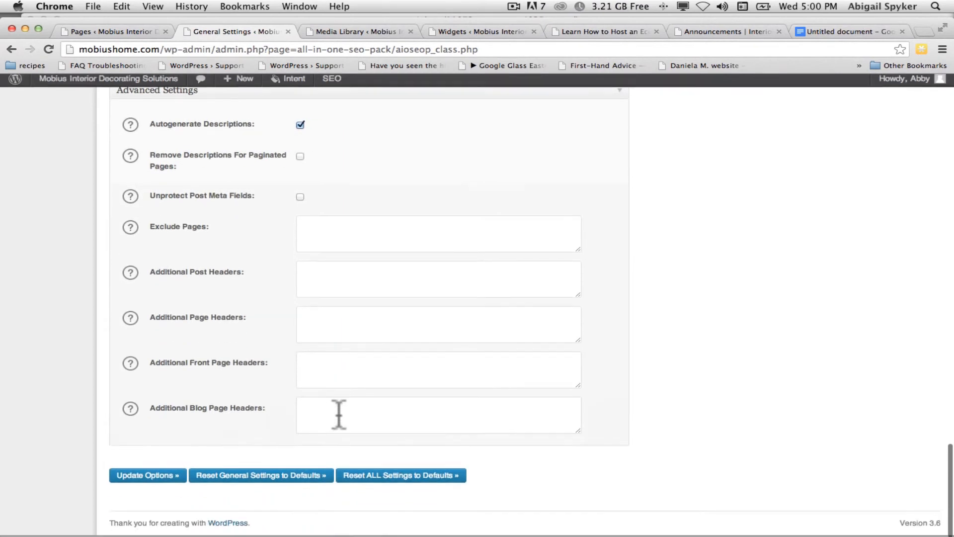
pyautogui.scroll(20, 338, 415)
pyautogui.scroll(1, 342, 408)
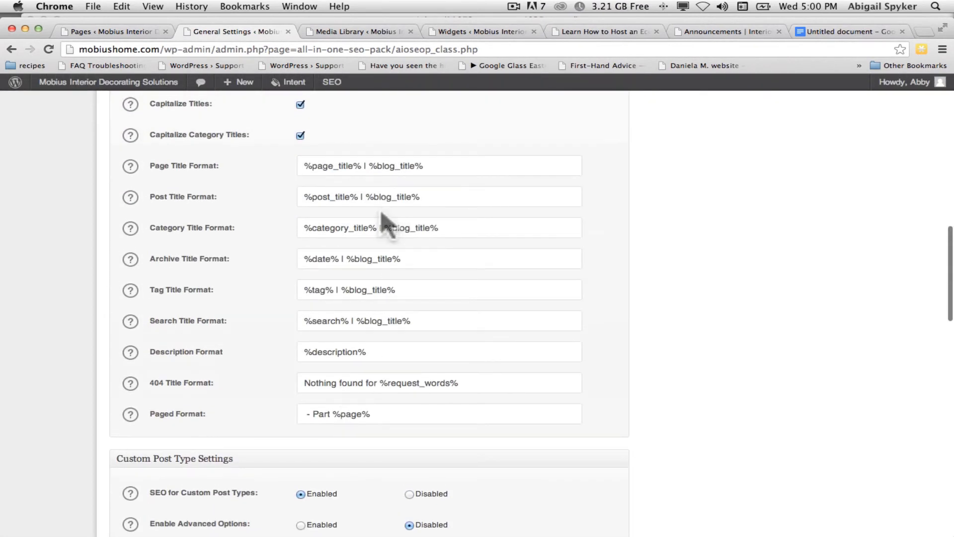
# Step: Set the Page Title Format to "%page_title% | %blog_title% | Portland Oregon" in the title settings, without saving
pyautogui.click(501, 197)
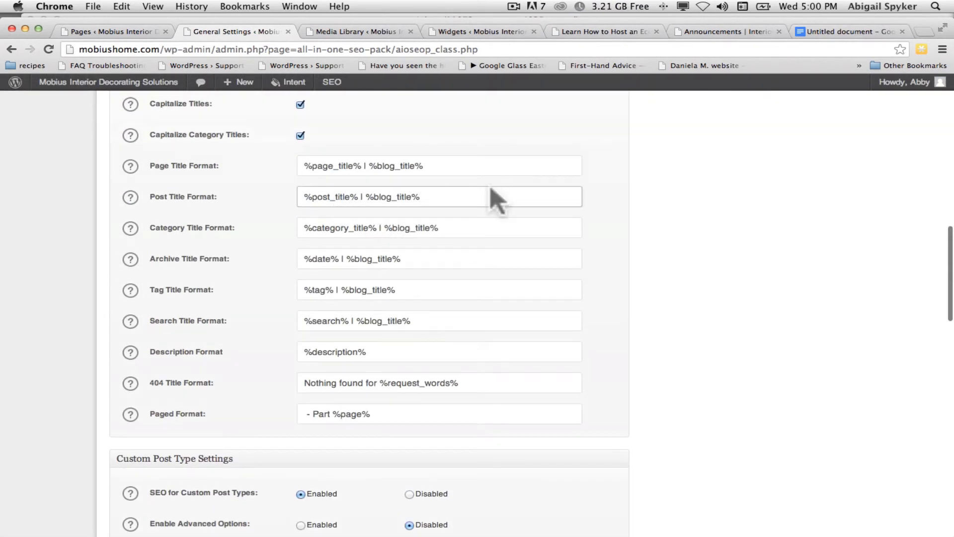
pyautogui.click(453, 166)
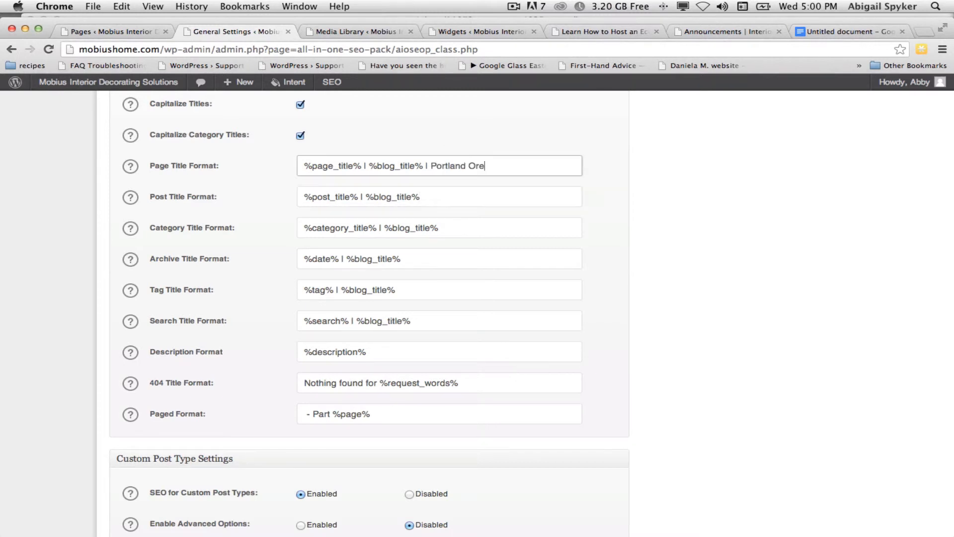
pyautogui.scroll(-15, 837, 337)
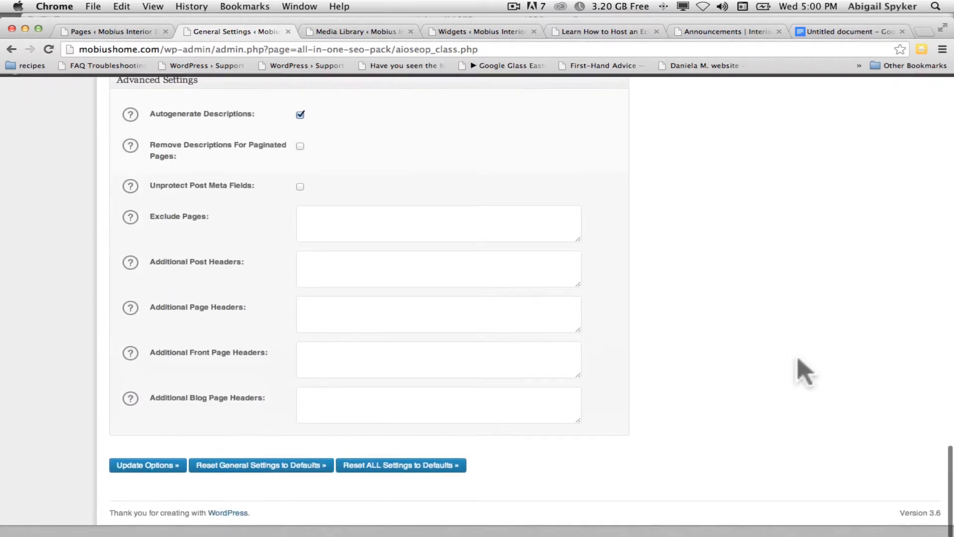
pyautogui.scroll(15, 611, 308)
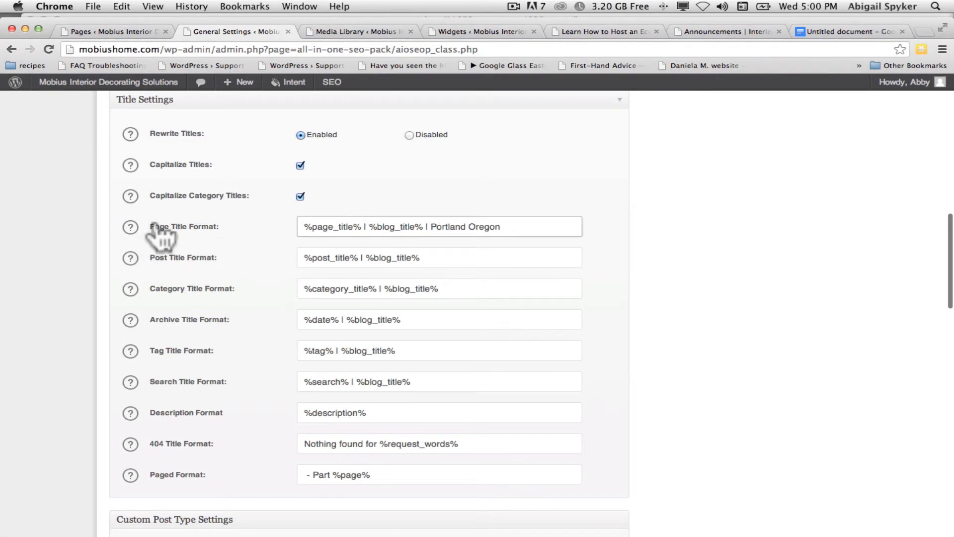
# Step: Open the Testimonials page for editing from the list of pages and examine its All in One SEO title, description and keywords
pyautogui.scroll(10, 189, 295)
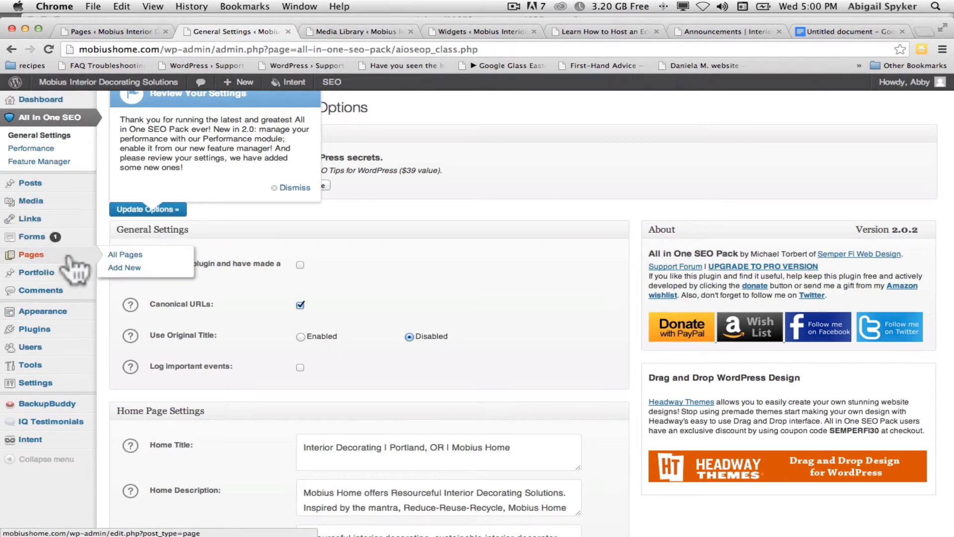
pyautogui.click(122, 253)
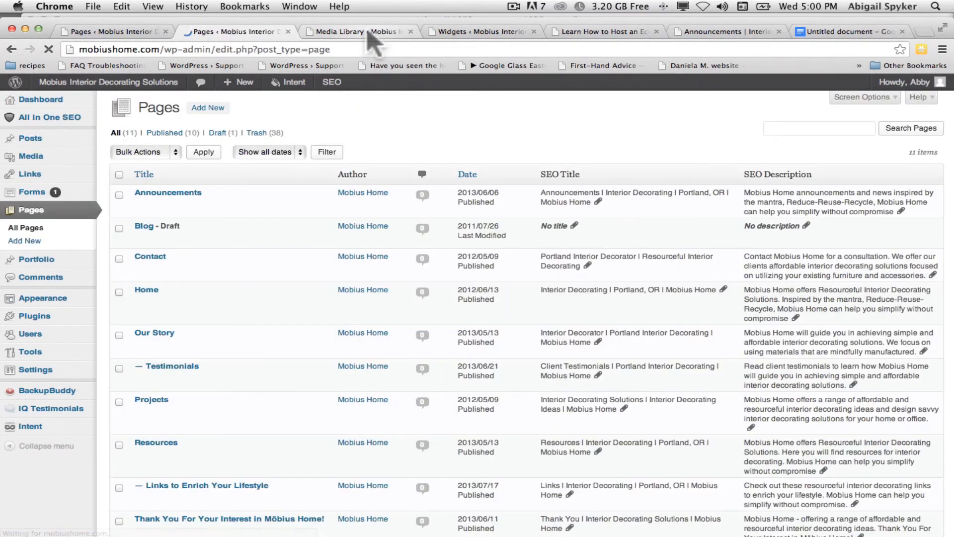
pyautogui.moveTo(140, 313)
pyautogui.moveTo(142, 382)
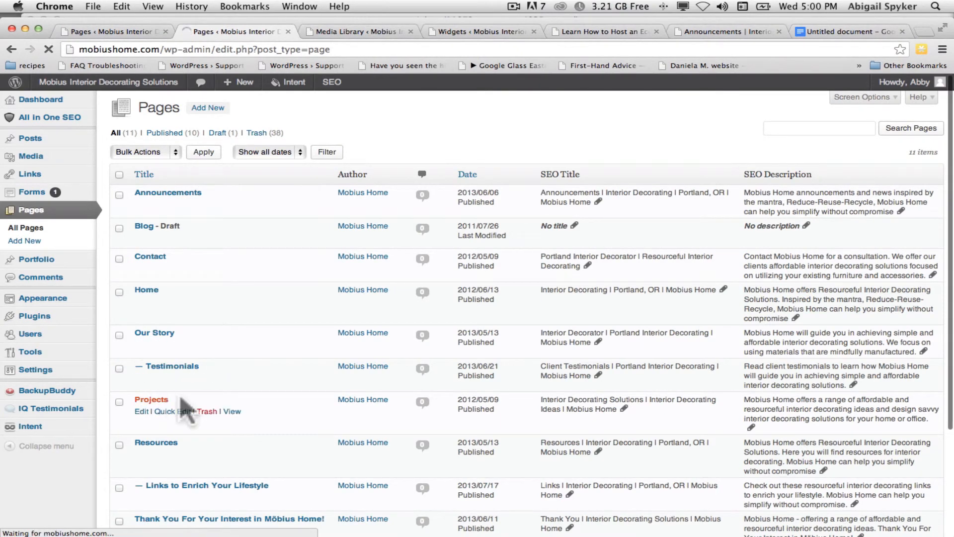
pyautogui.scroll(-15, 470, 145)
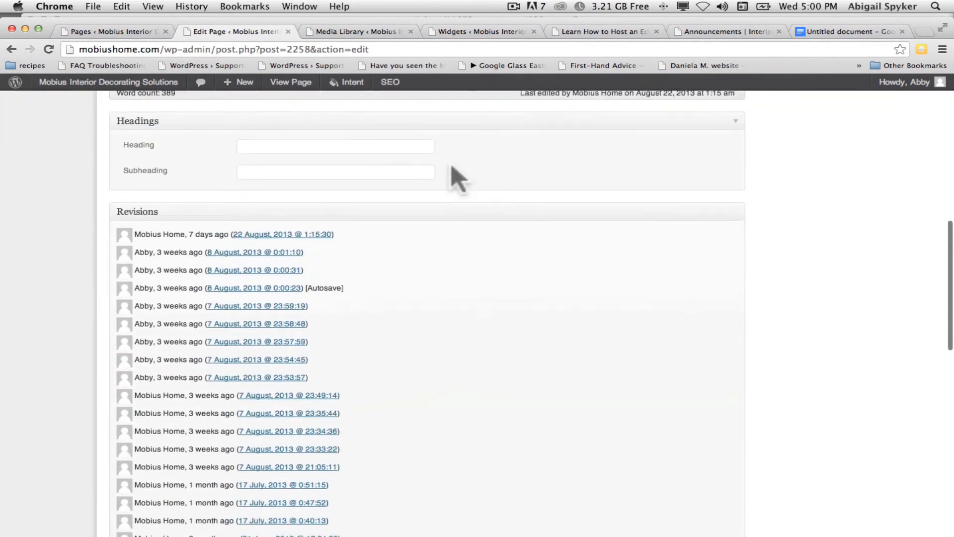
pyautogui.scroll(3, 422, 245)
pyautogui.scroll(-12, 427, 250)
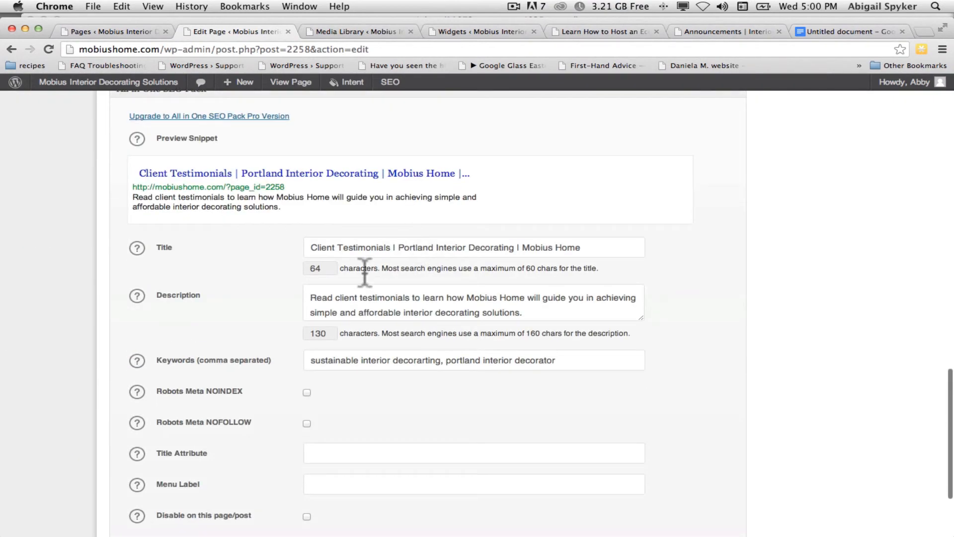
# Step: Review the Testimonials page's All in One SEO fields and check the tutorial outline in Google Docs
pyautogui.scroll(2, 150, 199)
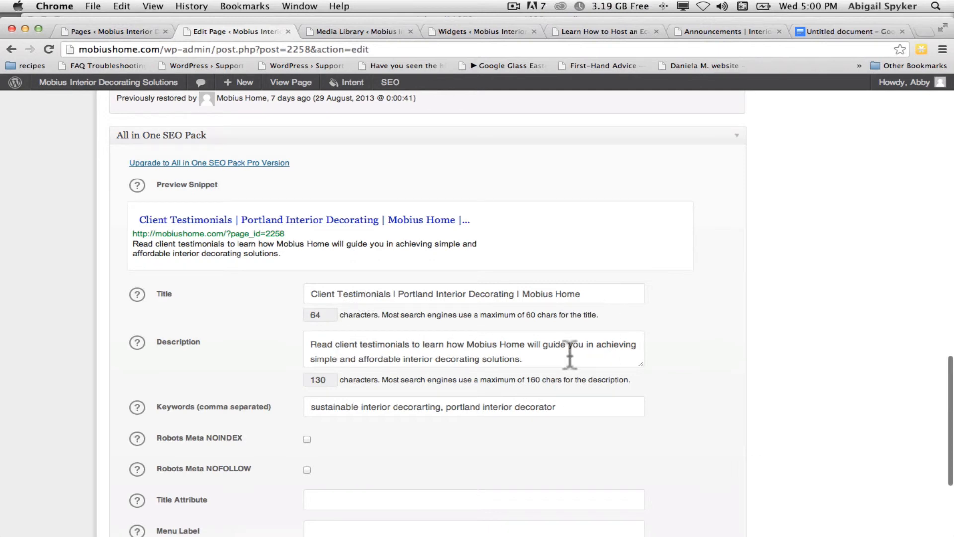
pyautogui.scroll(-5, 616, 400)
pyautogui.scroll(15, 618, 401)
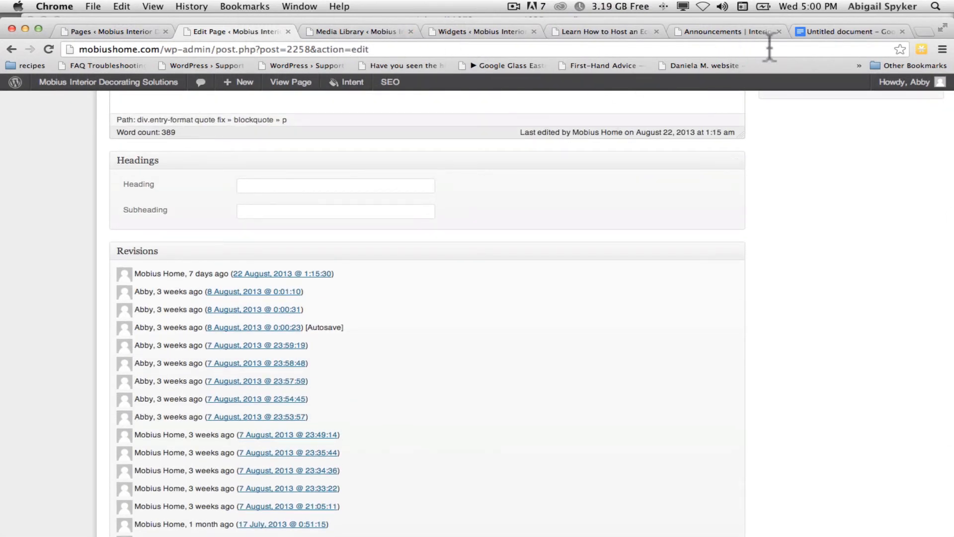
pyautogui.click(822, 31)
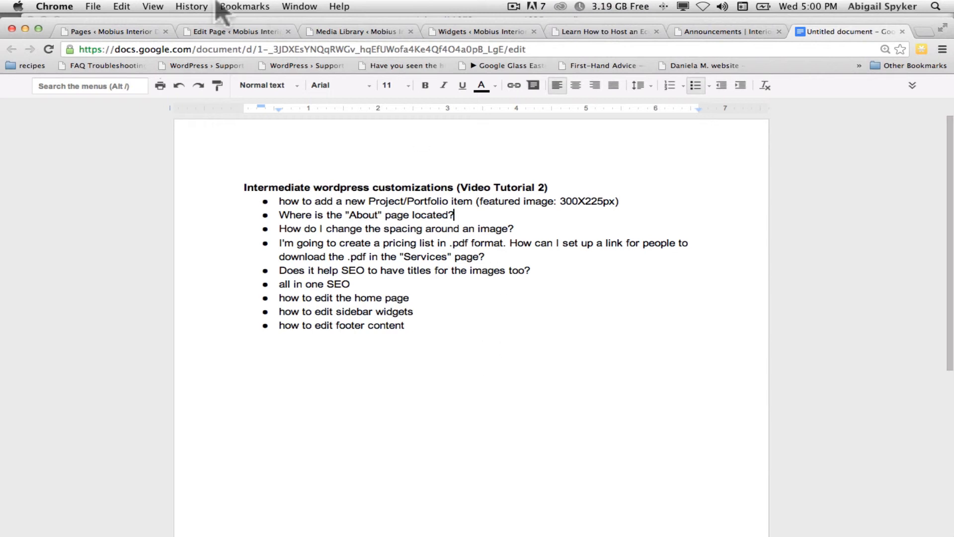
pyautogui.click(242, 32)
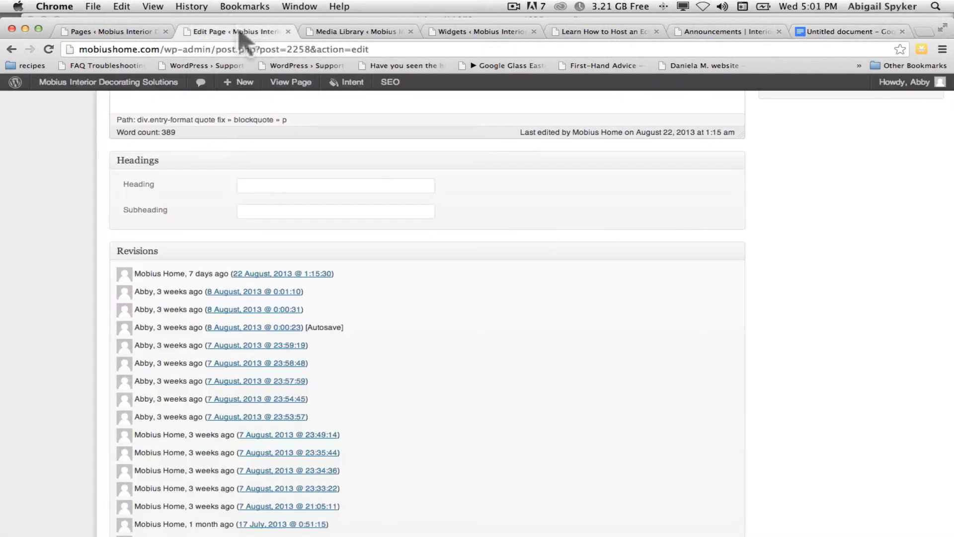
# Step: Open the SUS Badge image from the Media Library for editing and examine its title and All in One SEO fields
pyautogui.click(361, 31)
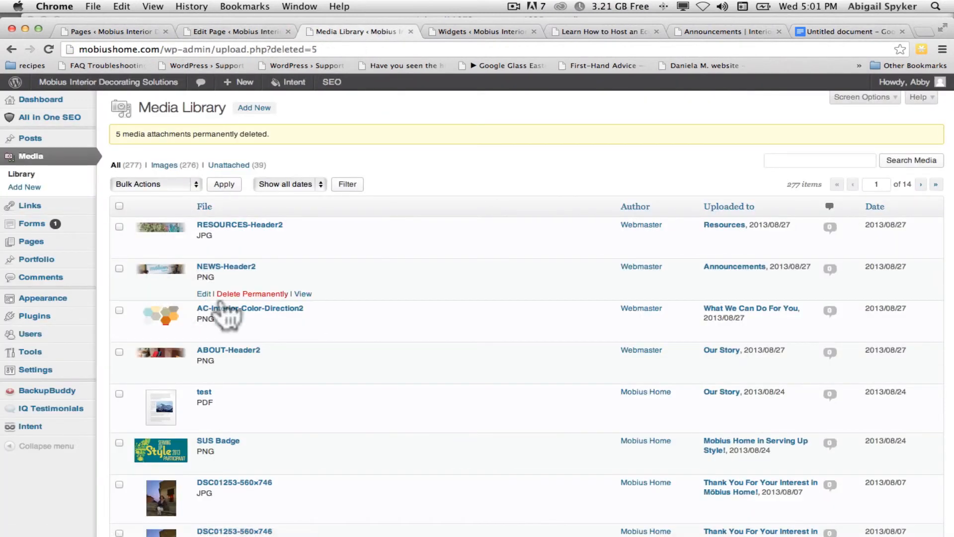
pyautogui.click(203, 468)
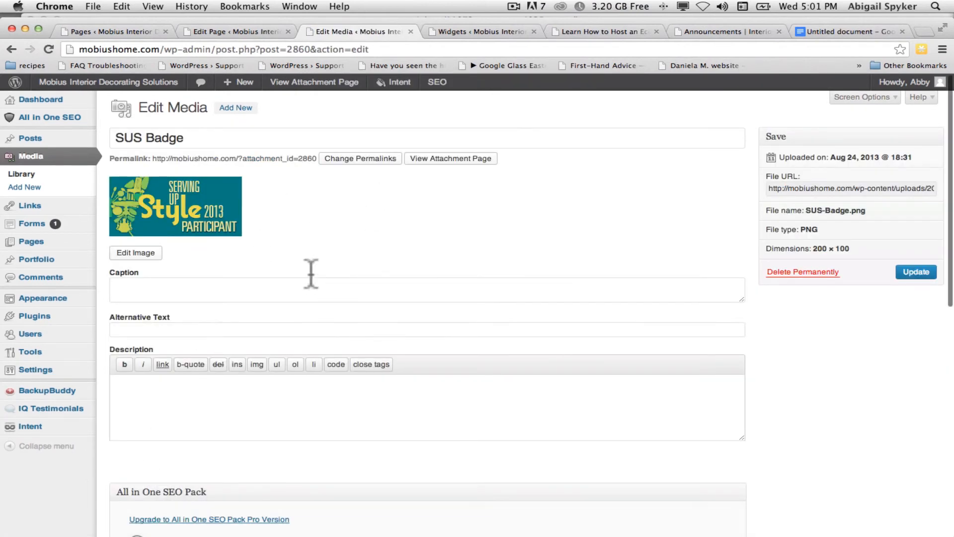
pyautogui.scroll(-5, 251, 219)
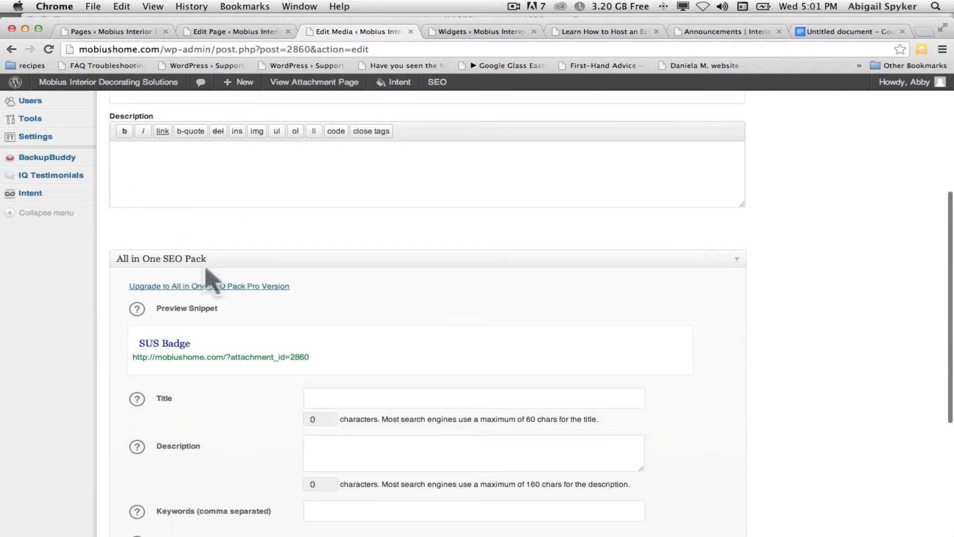
pyautogui.scroll(-4, 491, 444)
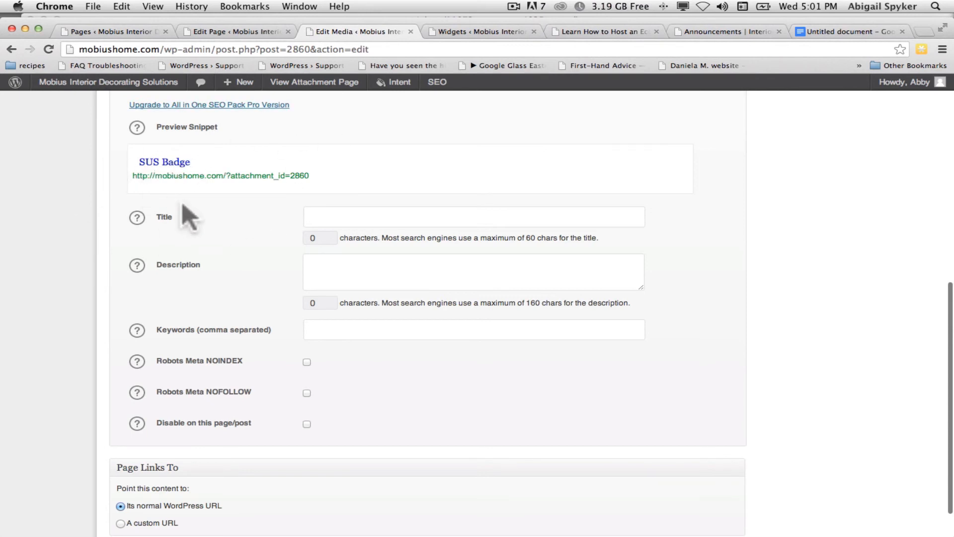
pyautogui.scroll(10, 222, 251)
pyautogui.moveTo(217, 137); pyautogui.dragTo(92, 125)
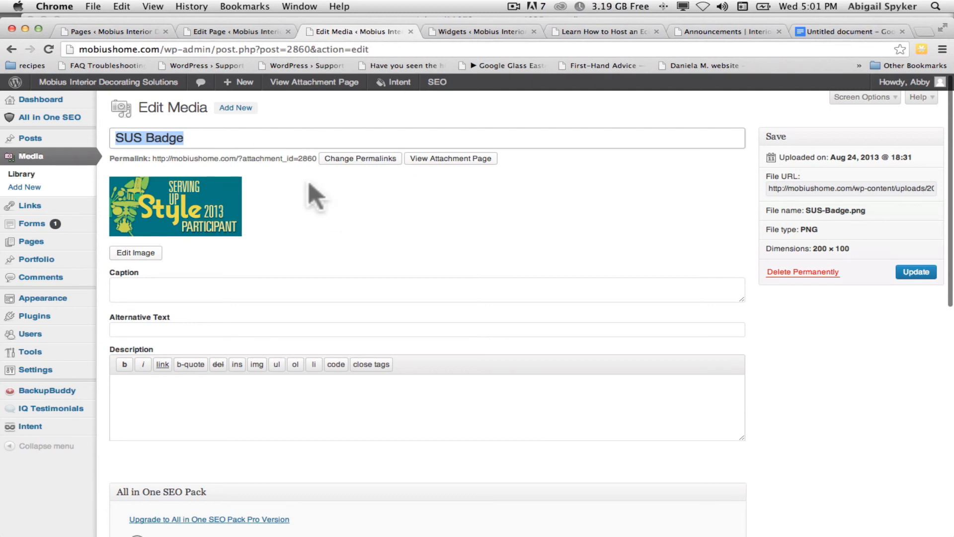
pyautogui.scroll(-5, 274, 223)
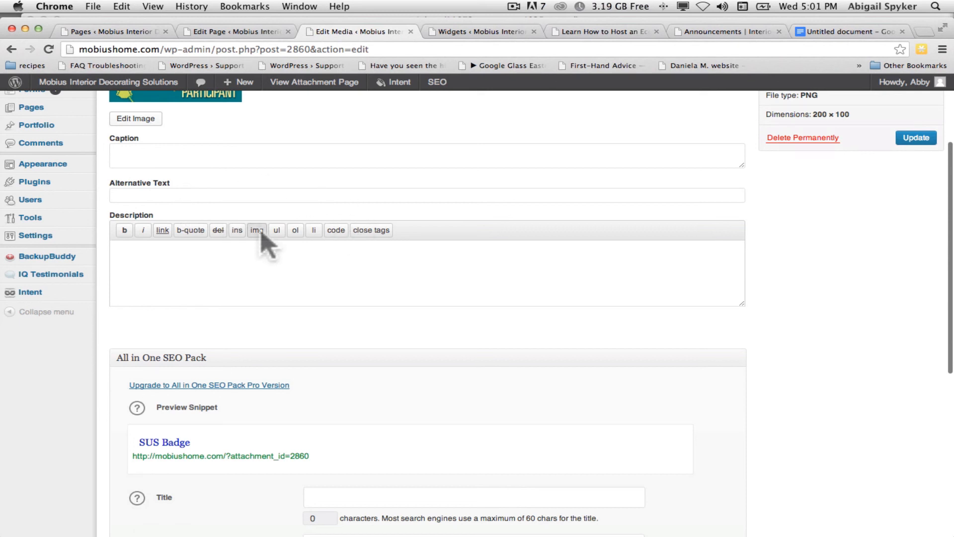
pyautogui.scroll(5, 738, 355)
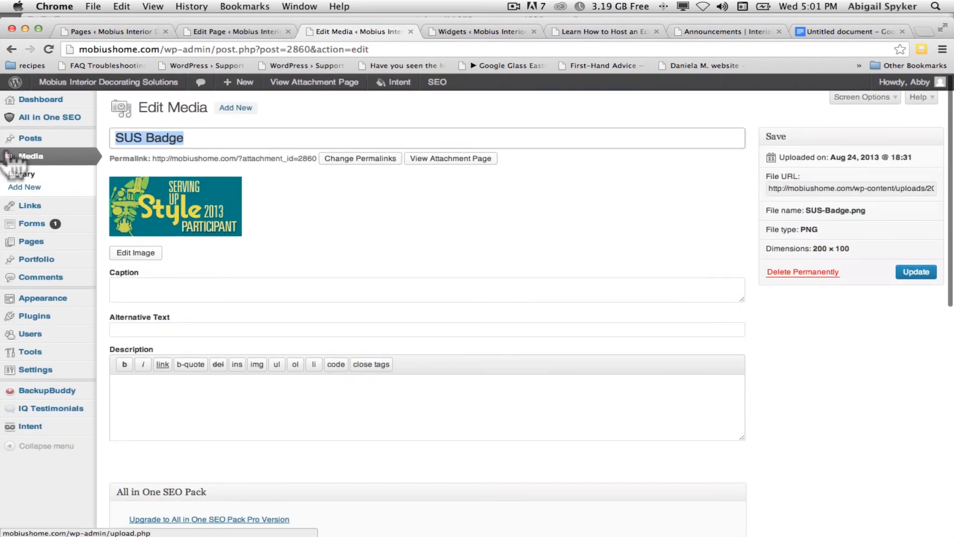
# Step: Return to the Media Library list, and switch to the list of pages with its site menu open
pyautogui.click(43, 157)
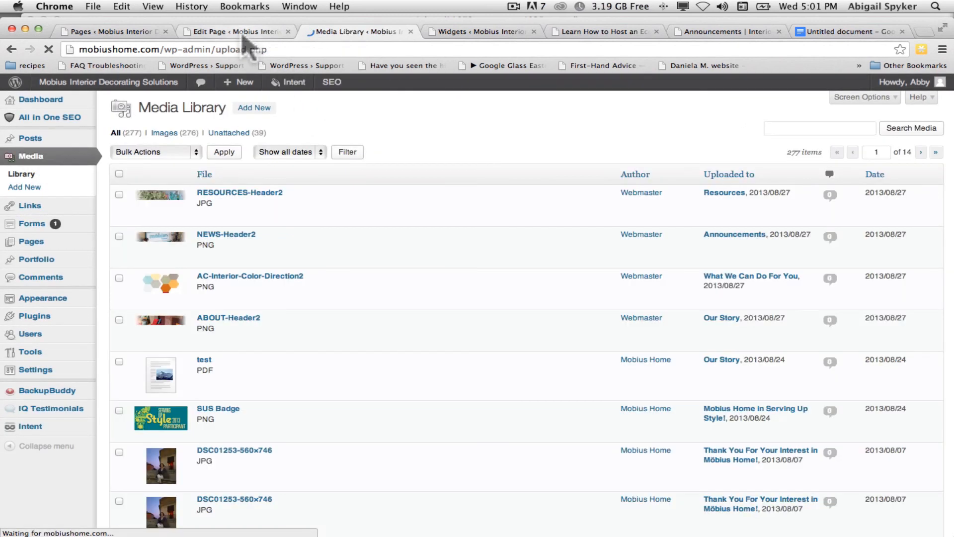
pyautogui.click(207, 34)
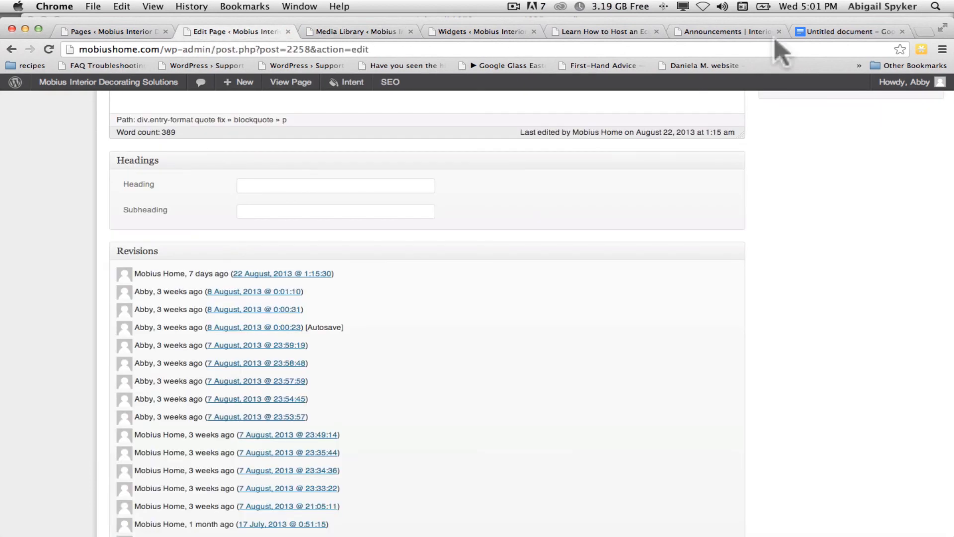
pyautogui.click(120, 32)
pyautogui.moveTo(105, 86)
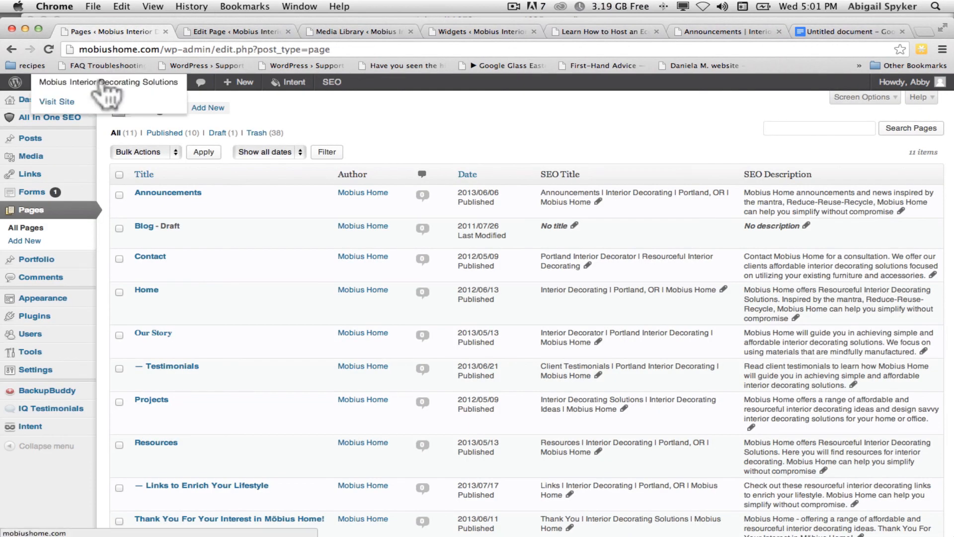